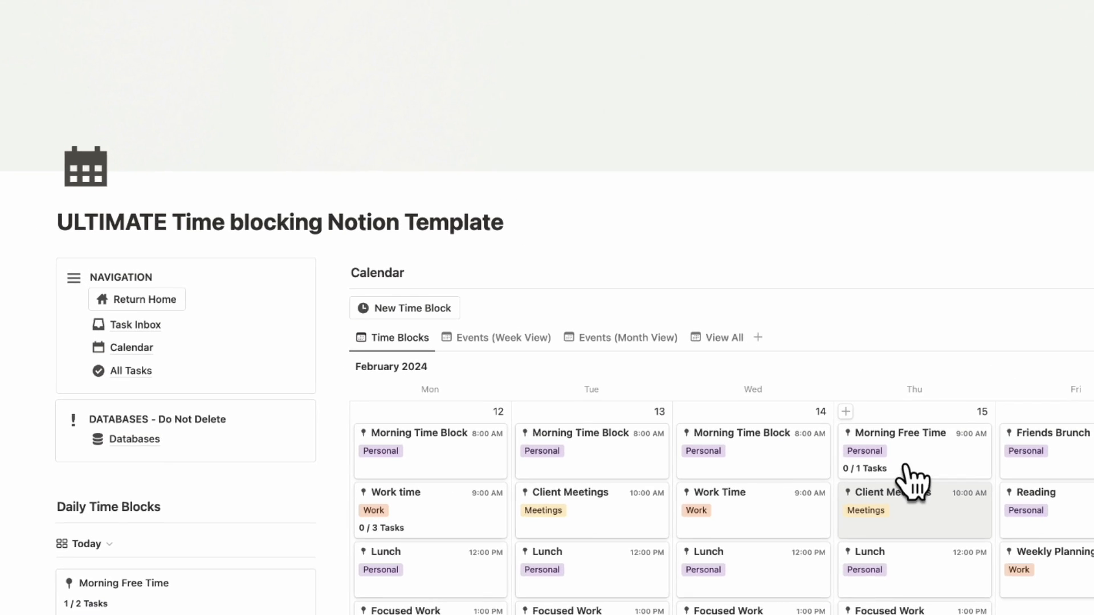
Open the Morning Free Time block on February 15 and review its properties and tasks
{"action": "left_click", "coordinate": [677, 350]}
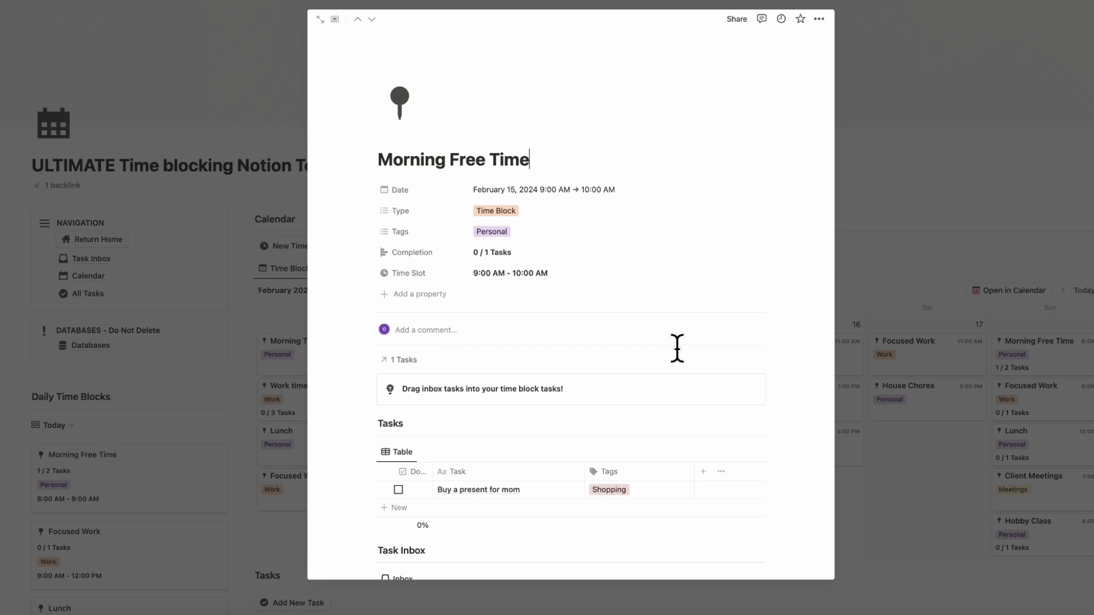
{"action": "scroll", "coordinate": [677, 347], "scroll_direction": "down", "scroll_amount": 3}
{"action": "scroll", "coordinate": [677, 359], "scroll_direction": "up", "scroll_amount": 3}
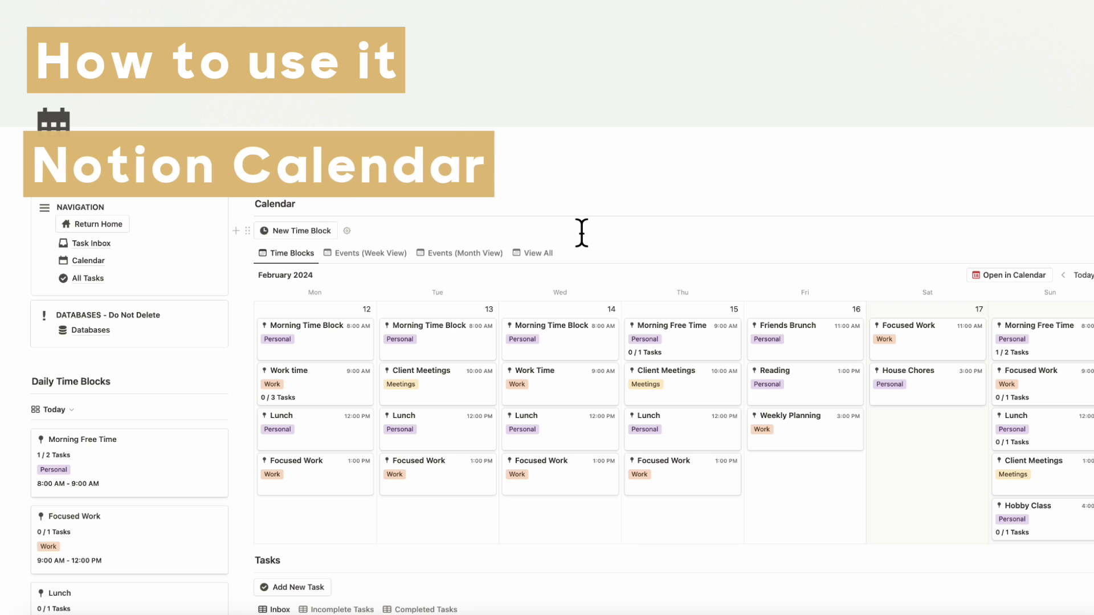
{"action": "left_click", "coordinate": [288, 231]}
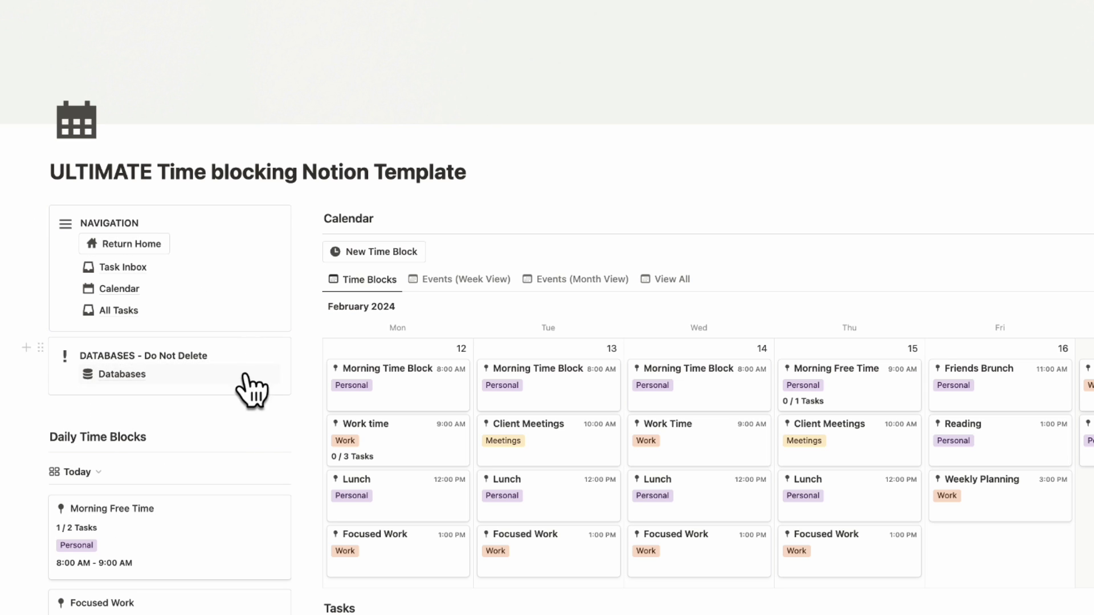
Review the Daily Time Blocks section and the views available for it
{"action": "mouse_move", "coordinate": [221, 375]}
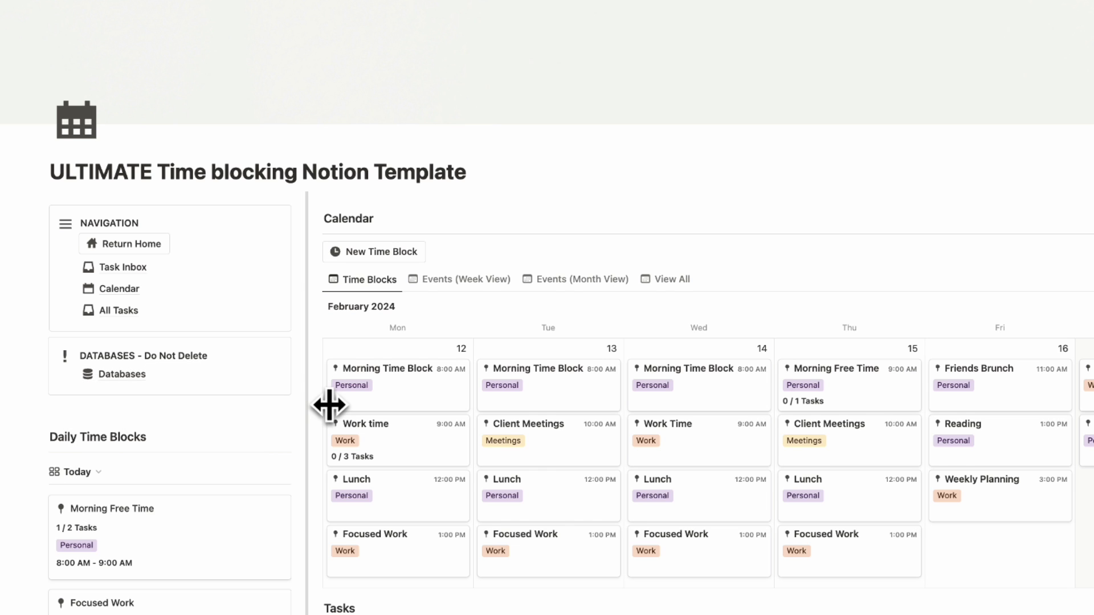
{"action": "scroll", "coordinate": [325, 395], "scroll_direction": "down", "scroll_amount": 5}
{"action": "scroll", "coordinate": [336, 274], "scroll_direction": "down", "scroll_amount": 3}
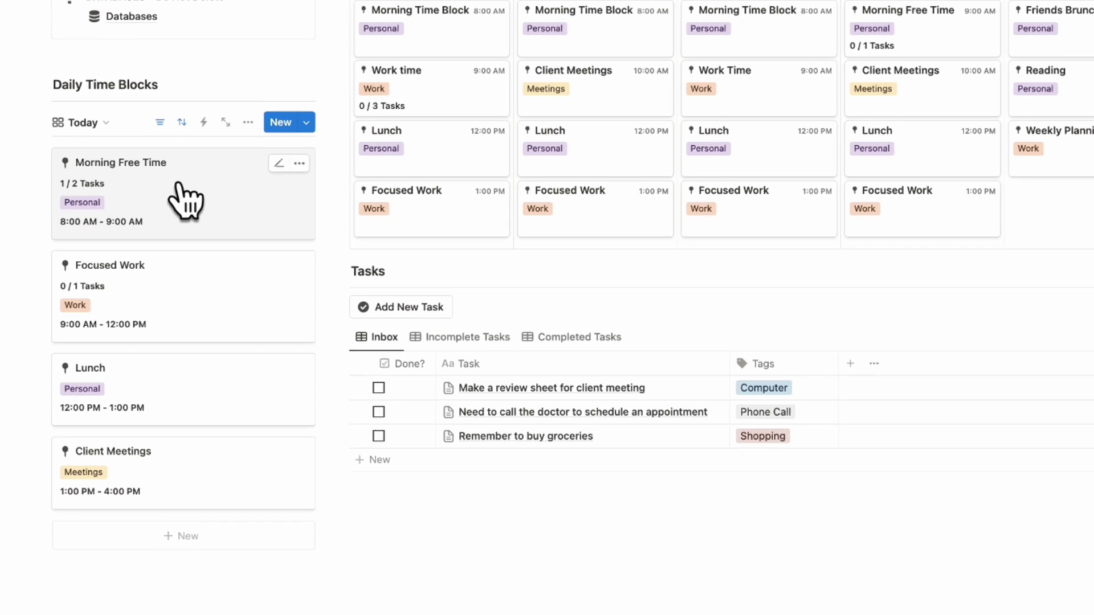
{"action": "left_click", "coordinate": [83, 123]}
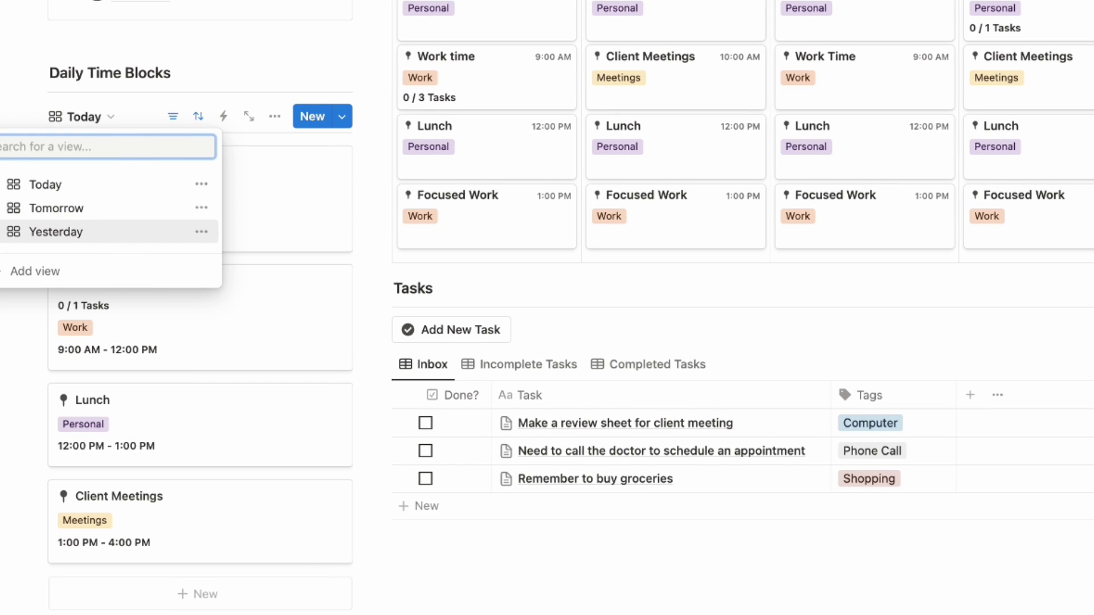
{"action": "left_click", "coordinate": [464, 603]}
{"action": "scroll", "coordinate": [463, 603], "scroll_direction": "up", "scroll_amount": 3}
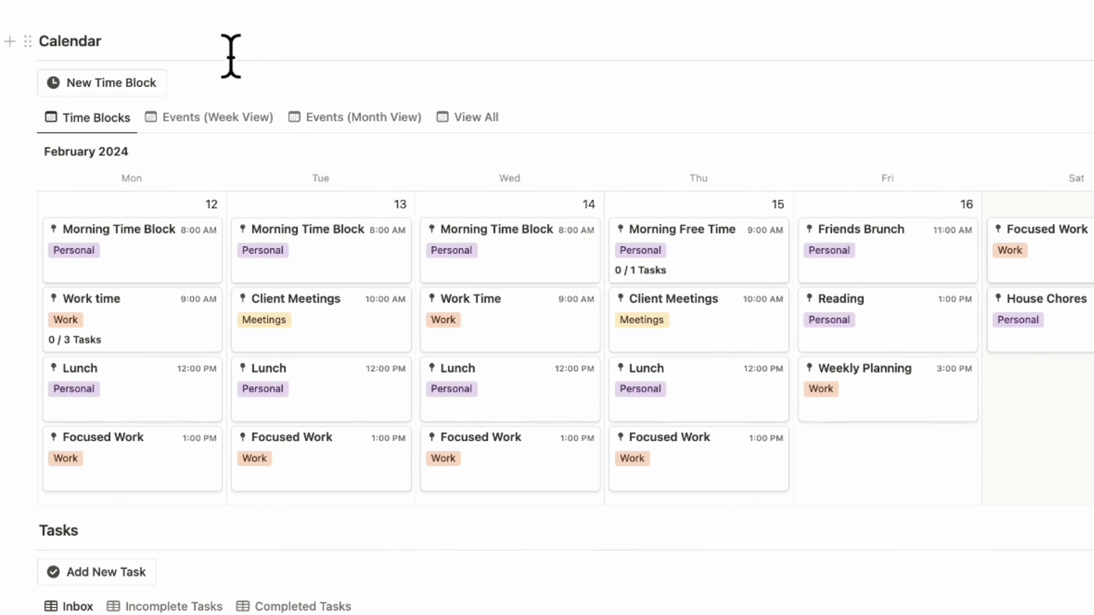
Look through the calendar's Events (Week View), Events (Month View) and View All views
{"action": "left_click", "coordinate": [227, 127]}
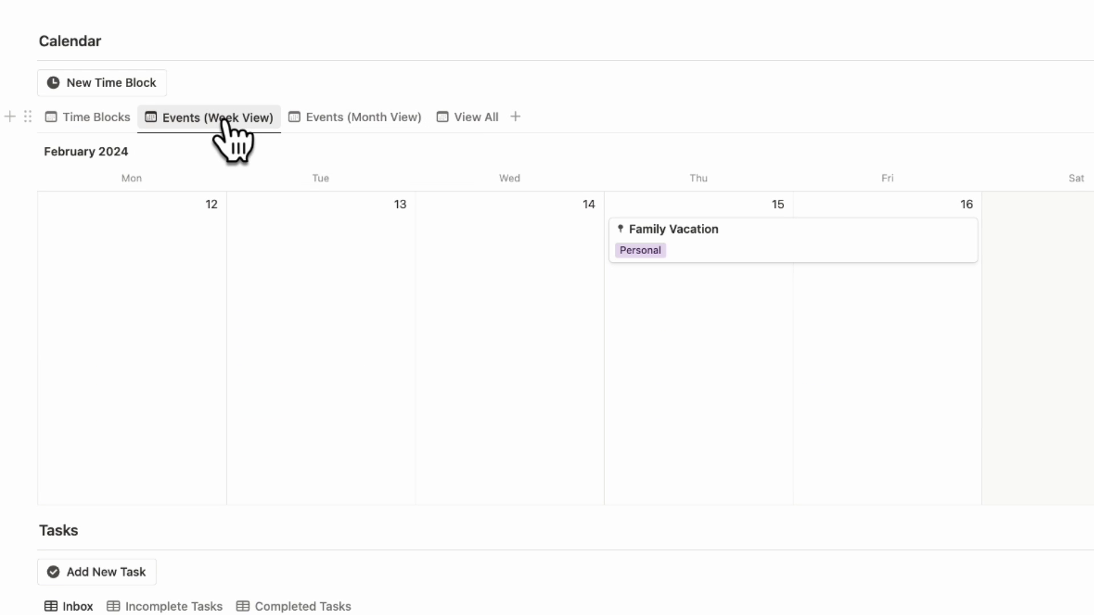
{"action": "left_click", "coordinate": [353, 117]}
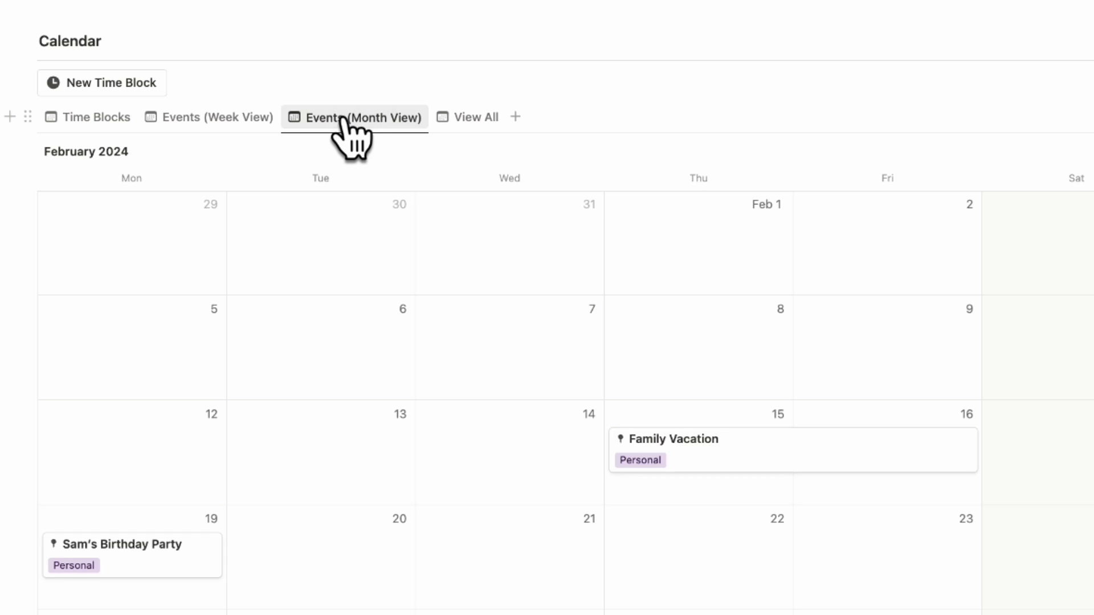
{"action": "left_click", "coordinate": [469, 118]}
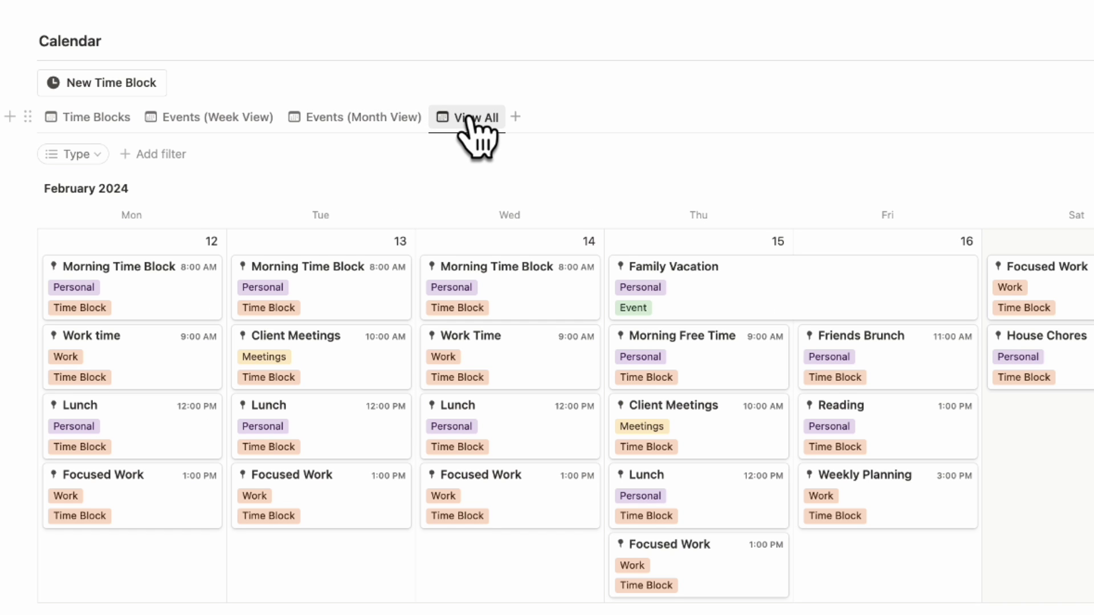
Examine the incomplete and completed task lists in the Tasks section
{"action": "scroll", "coordinate": [176, 139], "scroll_direction": "down", "scroll_amount": 10}
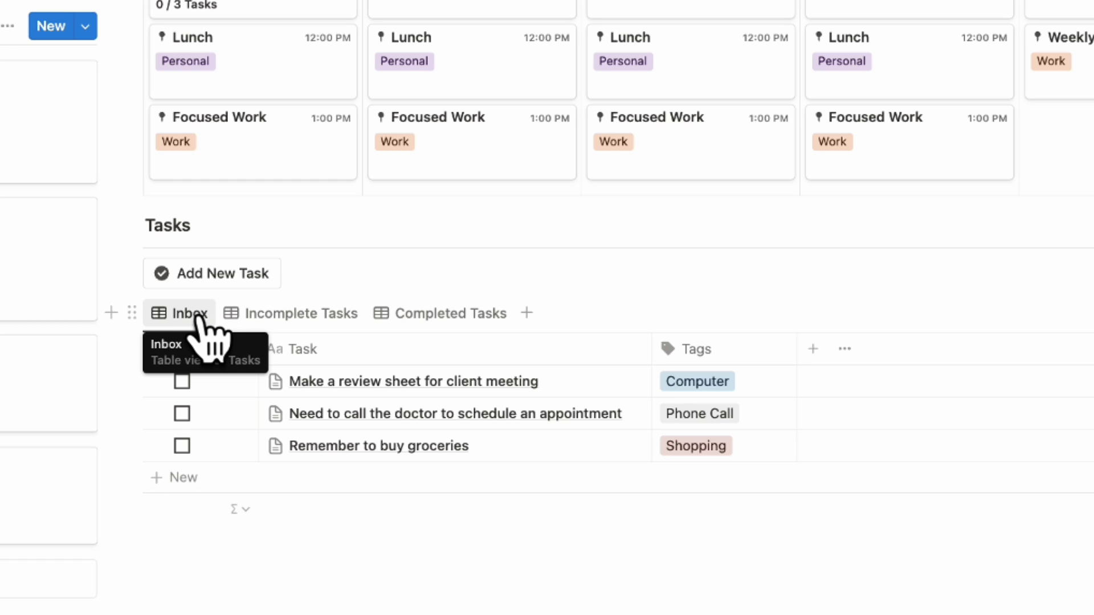
{"action": "left_click", "coordinate": [276, 317]}
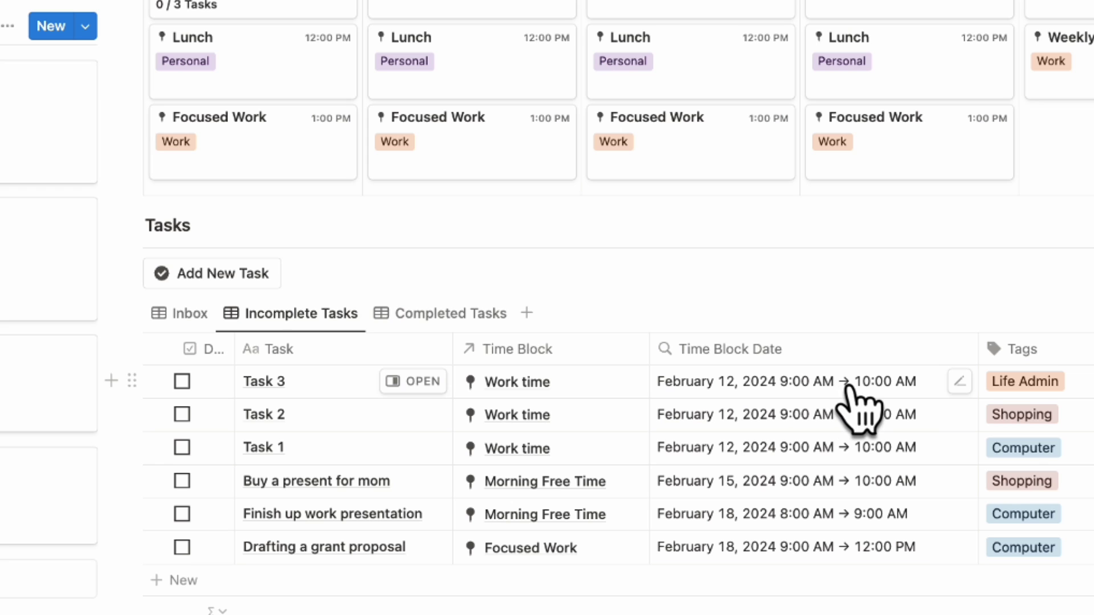
{"action": "left_click", "coordinate": [436, 310]}
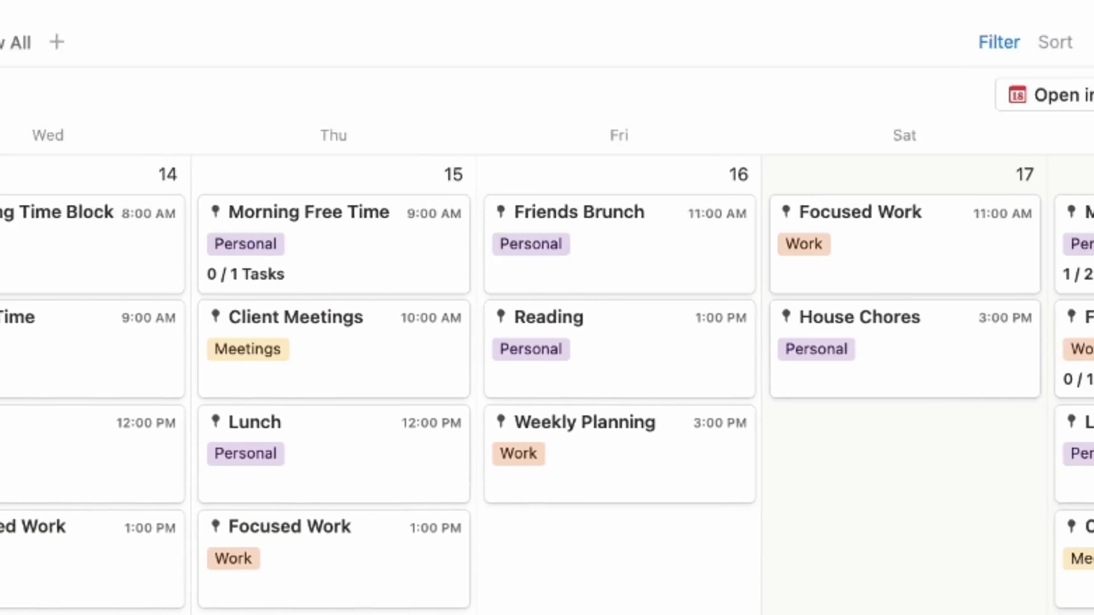
Add a time block named Morning Free Time on Monday, February 26, 2024 in the Time Blocks calendar
{"action": "left_click", "coordinate": [1024, 100]}
{"action": "left_click", "coordinate": [1024, 100]}
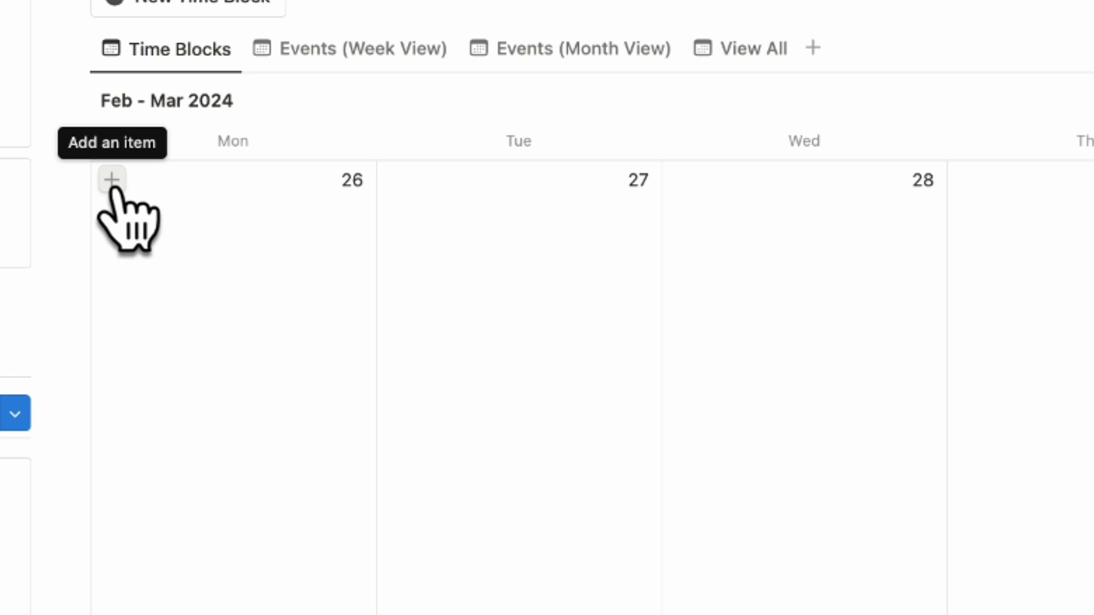
{"action": "left_click", "coordinate": [113, 181]}
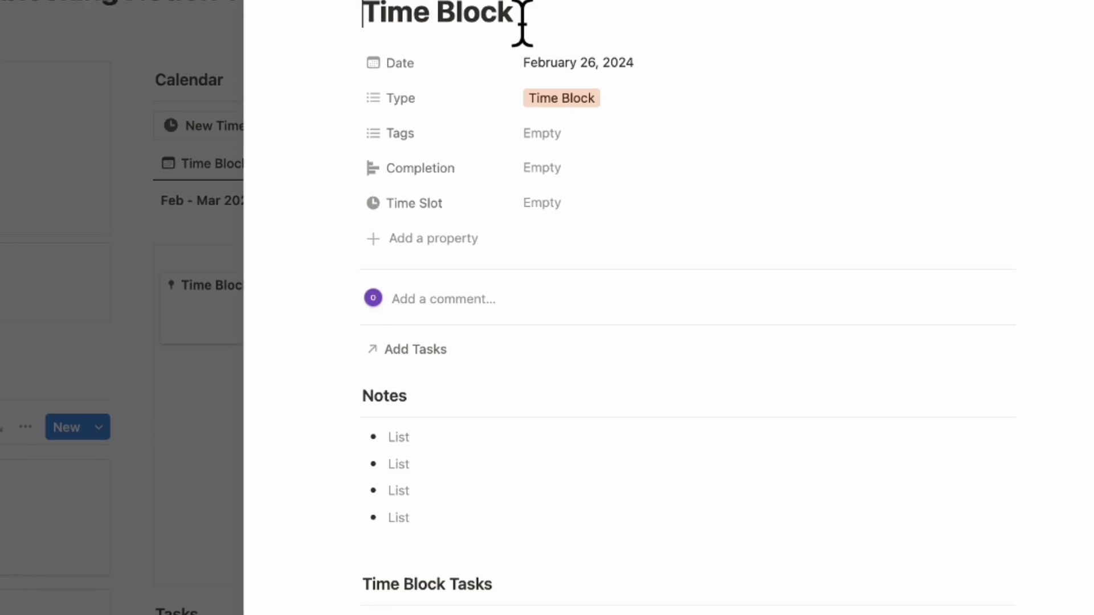
{"action": "triple_click", "coordinate": [497, 51]}
{"action": "type", "text": "Morning Free Time"}
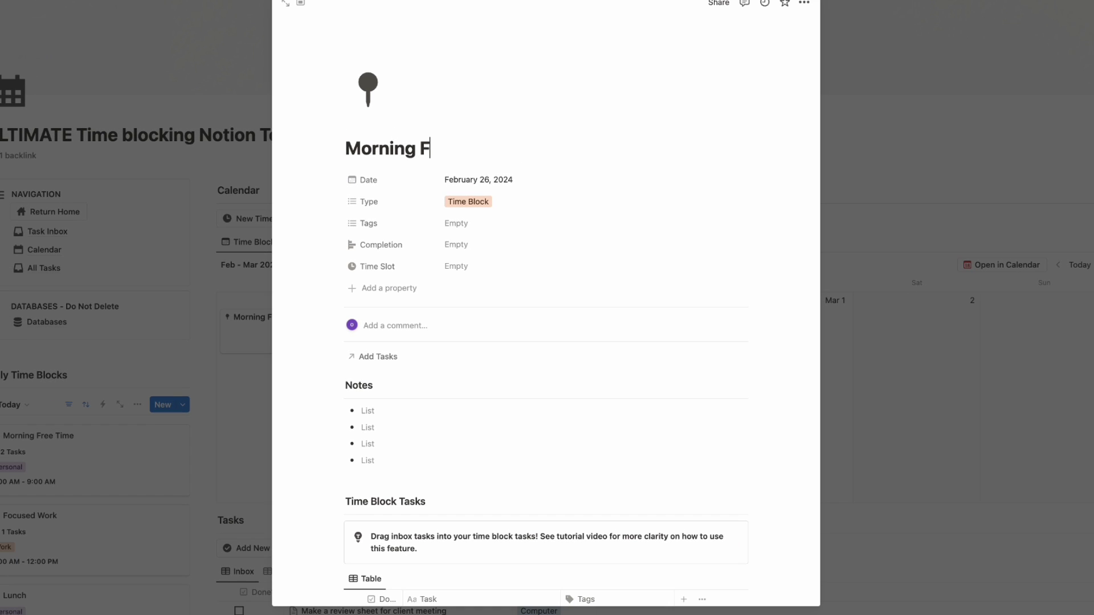
Give the Morning Free Time block an end date and times, running from 8:00 AM to 9:00 AM
{"action": "left_click", "coordinate": [520, 180]}
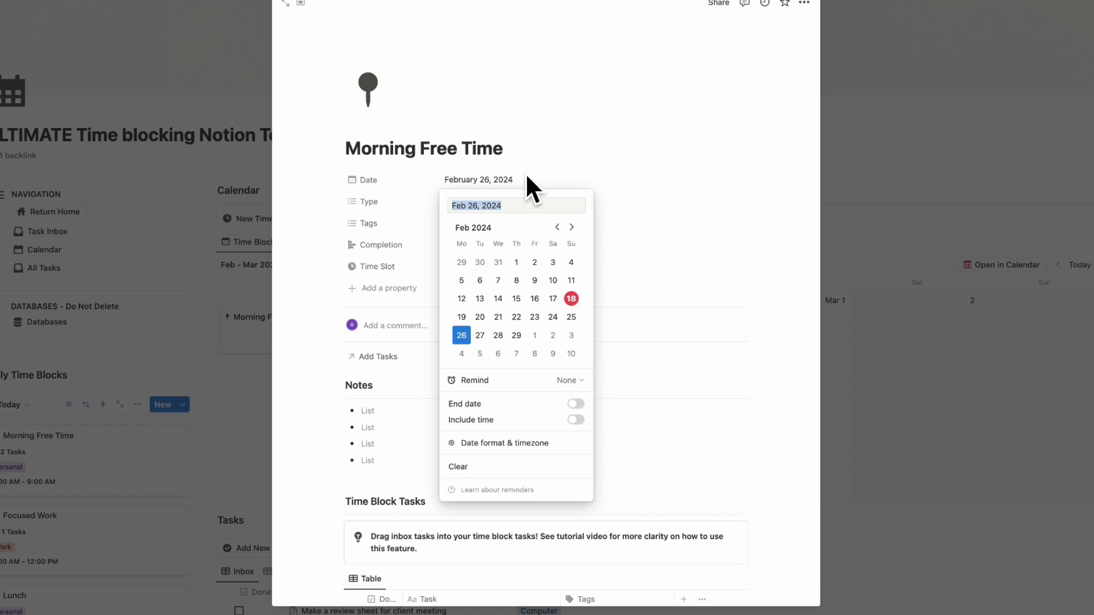
{"action": "left_click", "coordinate": [576, 405]}
{"action": "left_click", "coordinate": [576, 421]}
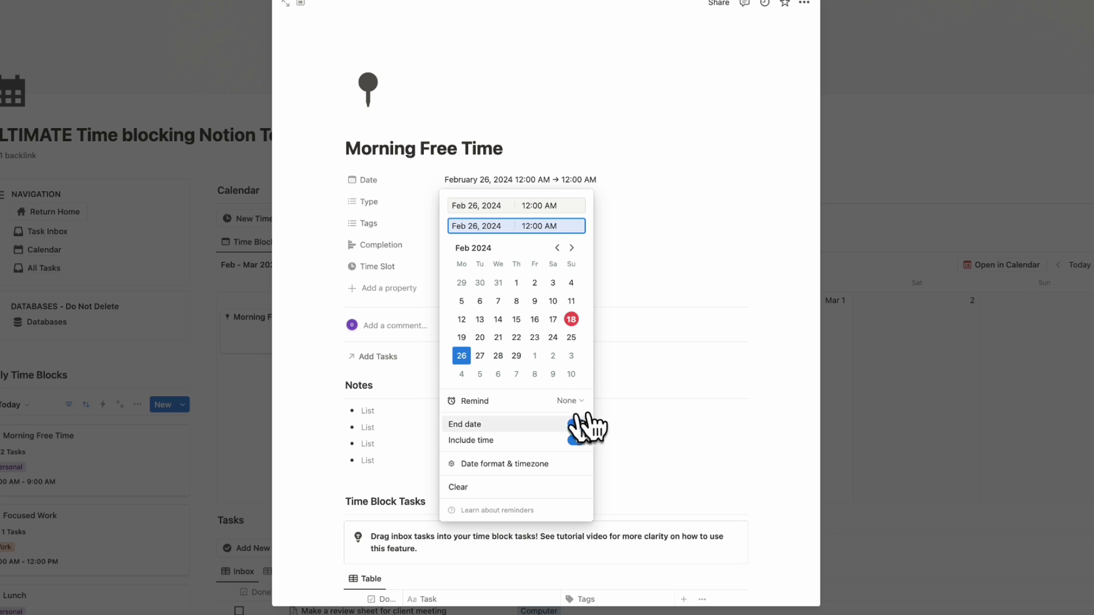
{"action": "left_click", "coordinate": [546, 205]}
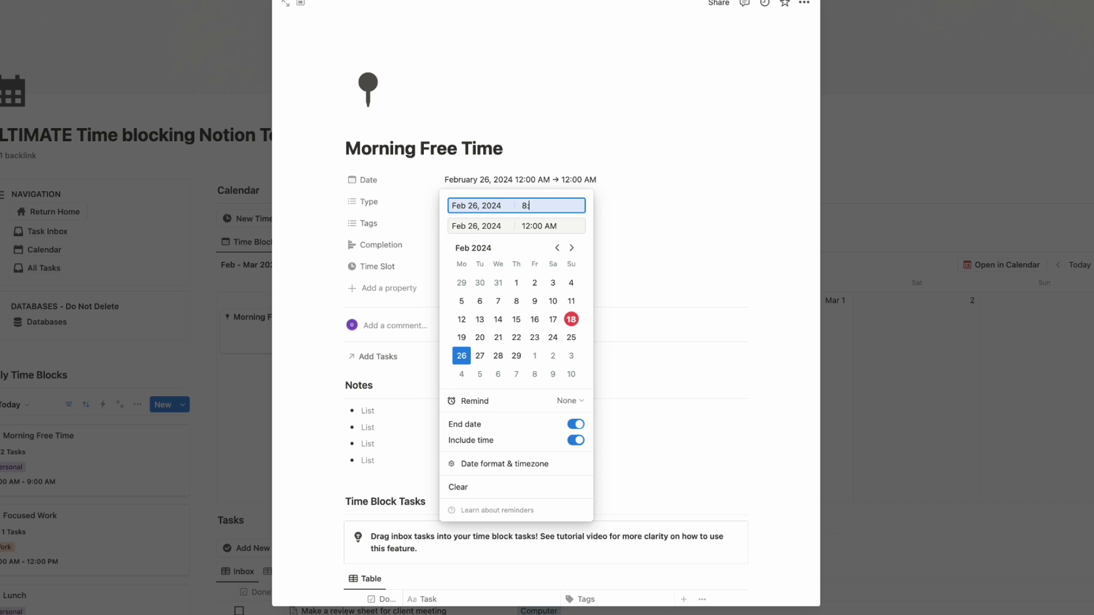
{"action": "left_click", "coordinate": [552, 231]}
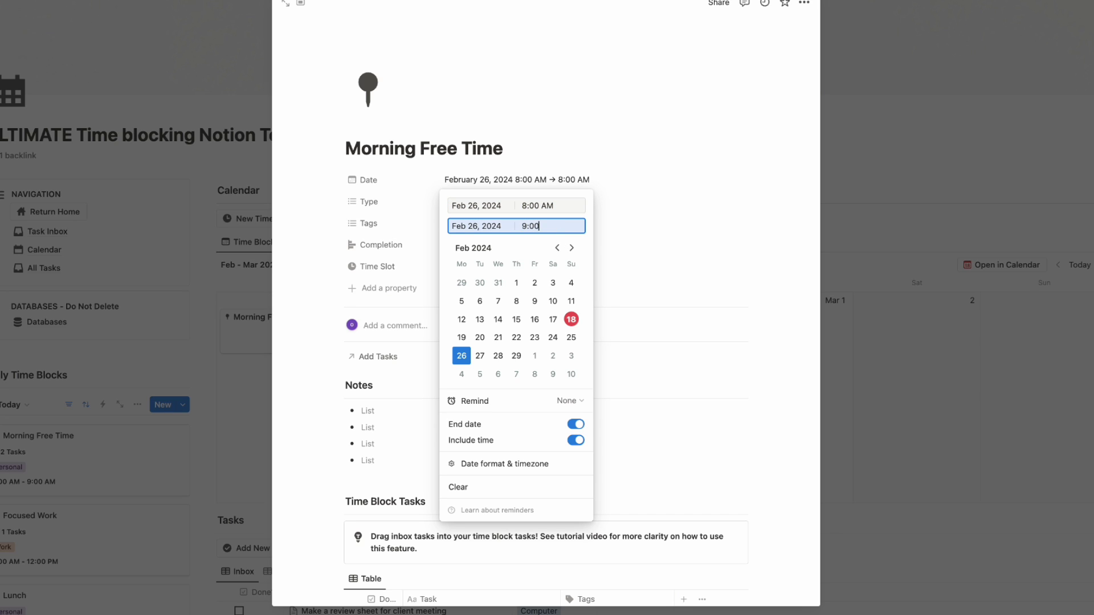
{"action": "type", "text": "9:00 AM"}
{"action": "left_click", "coordinate": [668, 220]}
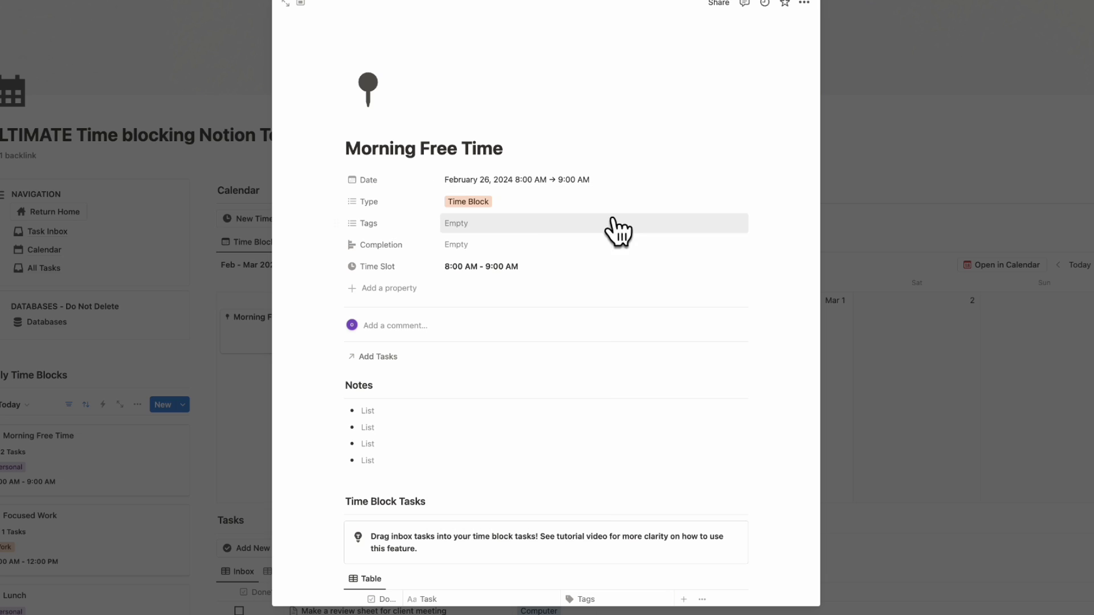
Tag the Morning Free Time block as Personal and close its page
{"action": "left_click", "coordinate": [545, 225]}
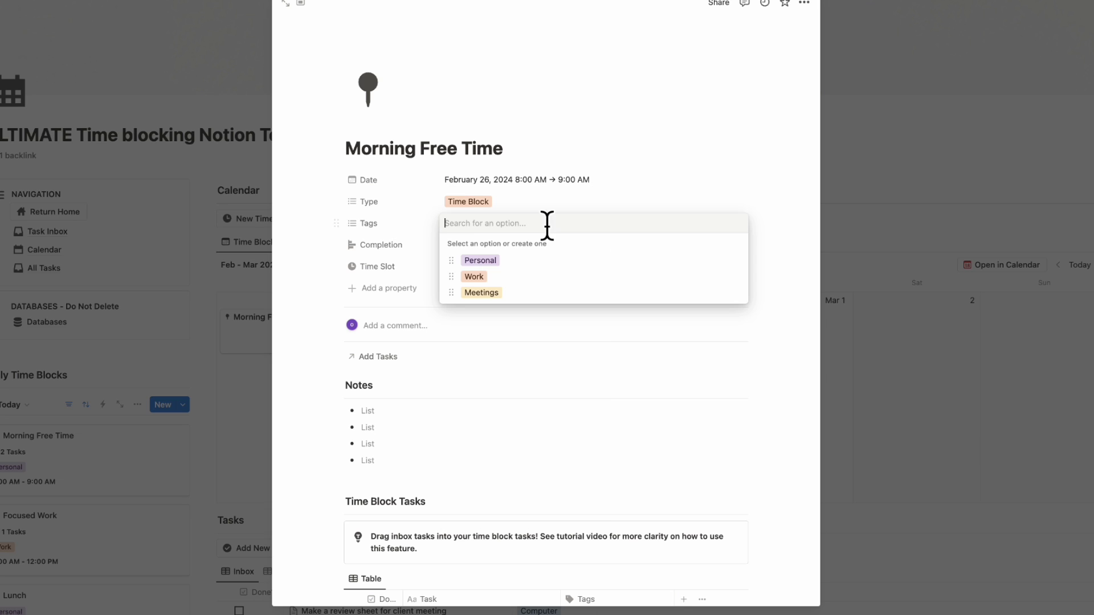
{"action": "left_click", "coordinate": [544, 261]}
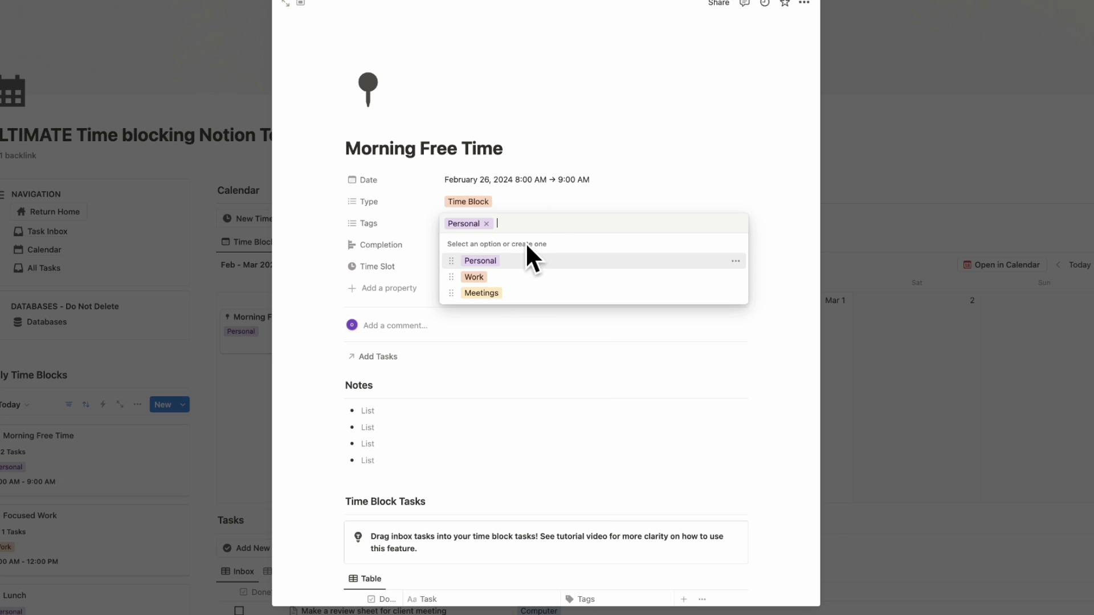
{"action": "left_click", "coordinate": [554, 200]}
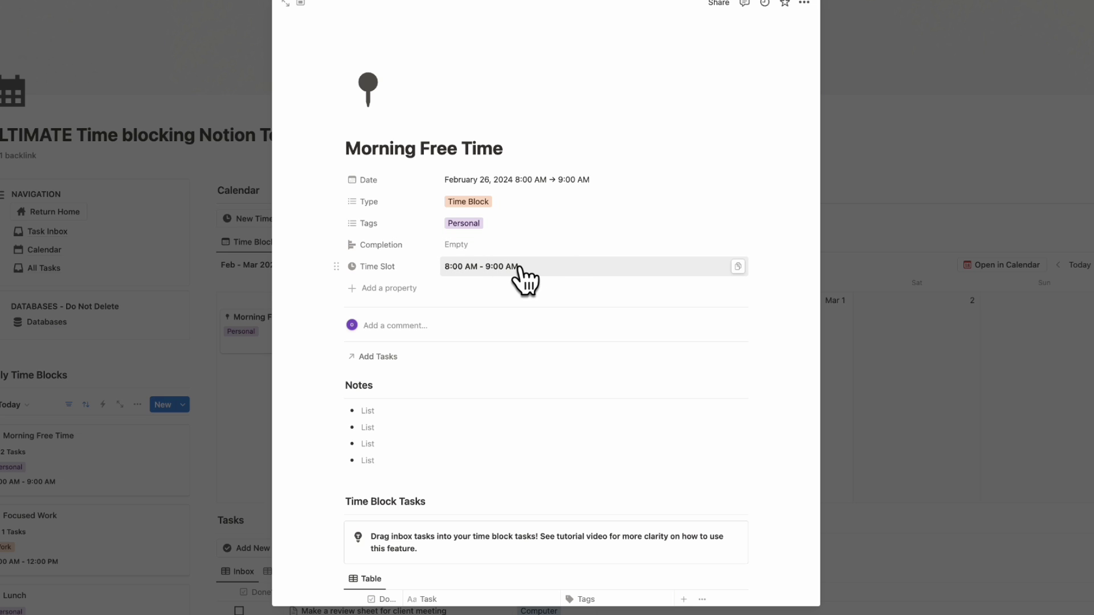
{"action": "left_click", "coordinate": [859, 187]}
Duplicate Monday's Morning Free Time block and move the copy to Tuesday, February 27
{"action": "scroll", "coordinate": [706, 340], "scroll_direction": "down", "scroll_amount": 2}
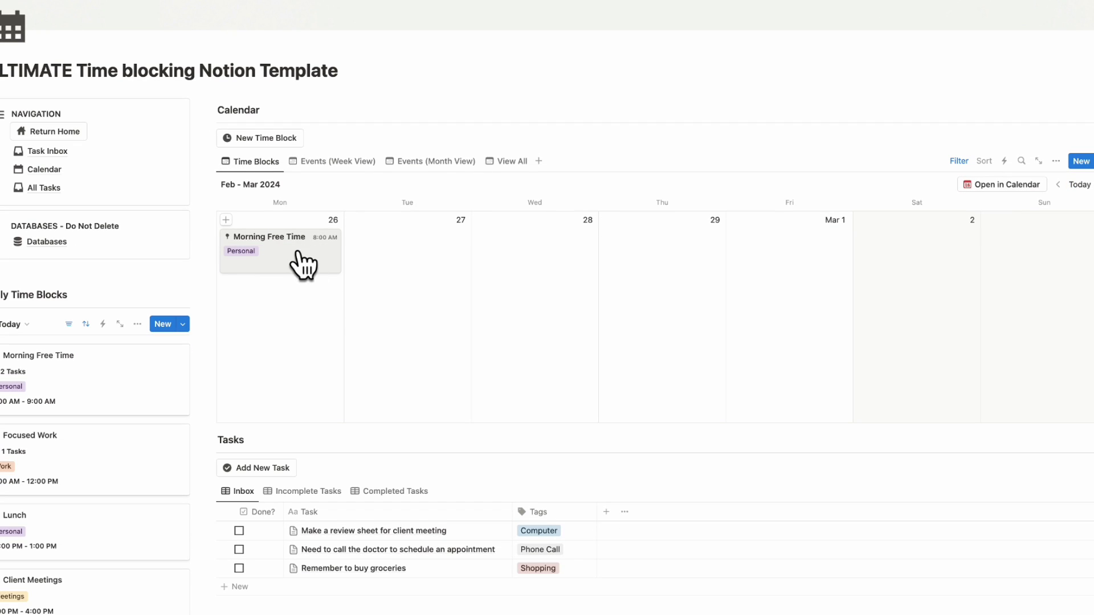
{"action": "left_click_drag", "start_coordinate": [380, 289], "coordinate": [317, 276]}
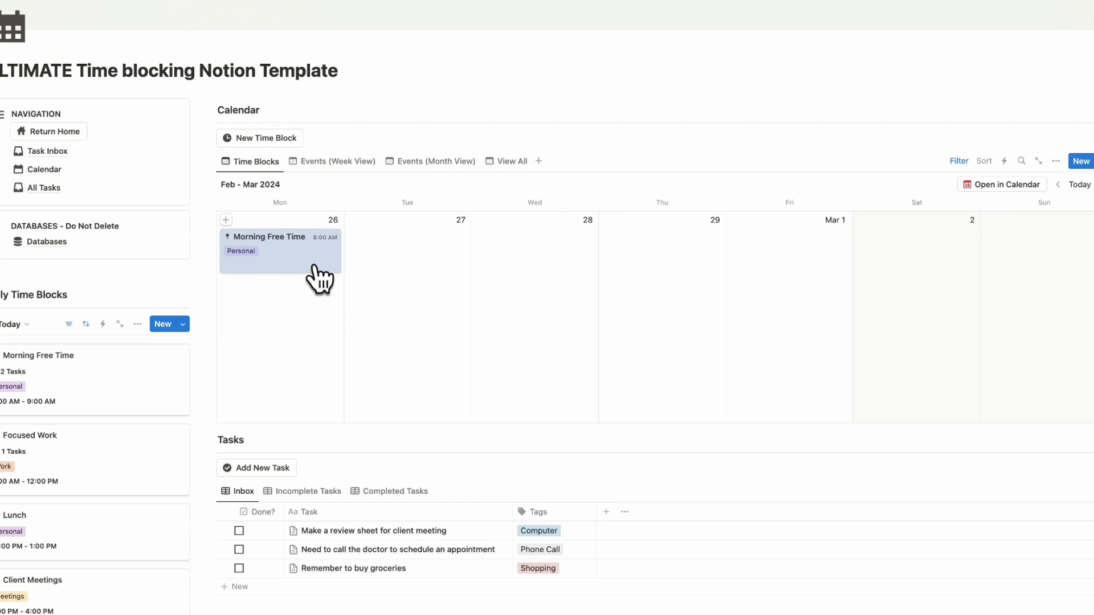
{"action": "left_click", "coordinate": [371, 295]}
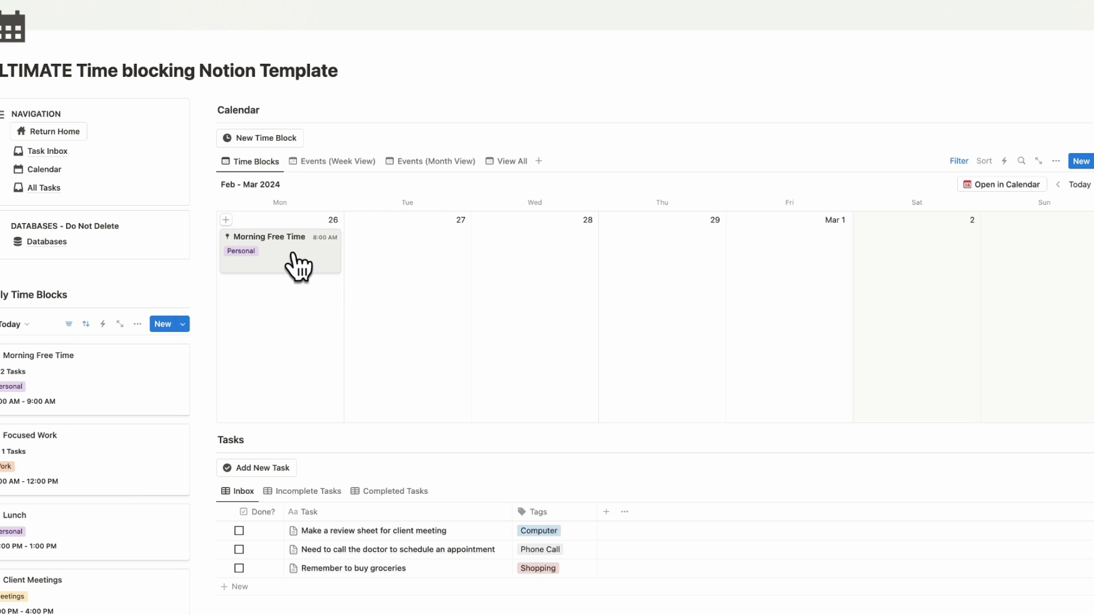
{"action": "right_click", "coordinate": [294, 255]}
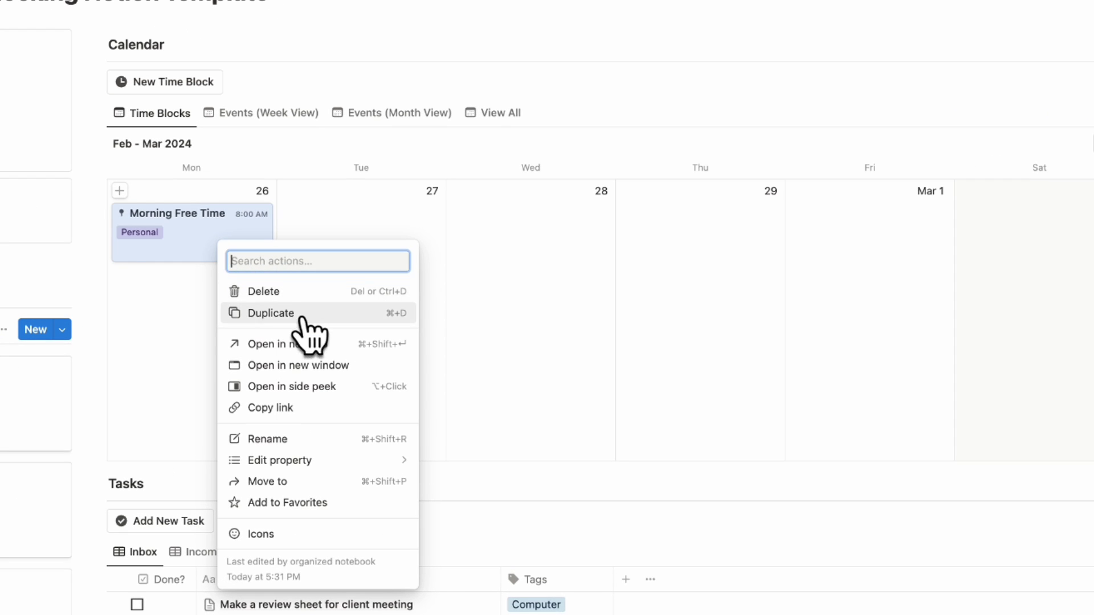
{"action": "left_click", "coordinate": [300, 318]}
{"action": "left_click_drag", "start_coordinate": [251, 298], "coordinate": [374, 232]}
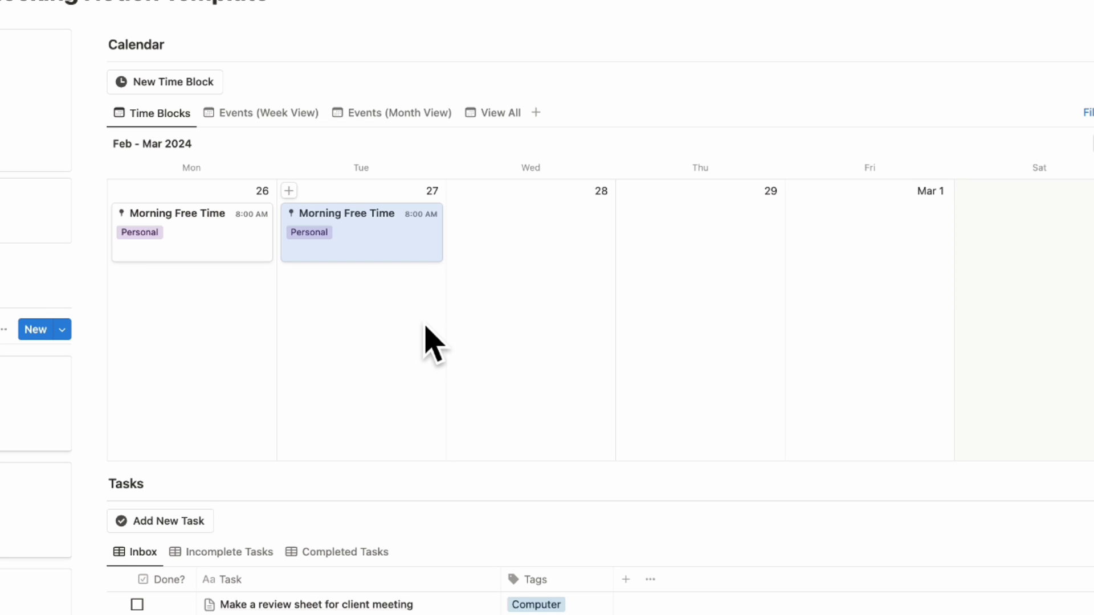
Duplicate the Morning Free Time block onto each remaining day of the week, from Wednesday, February 28 through Sunday
{"action": "key", "text": "super+d"}
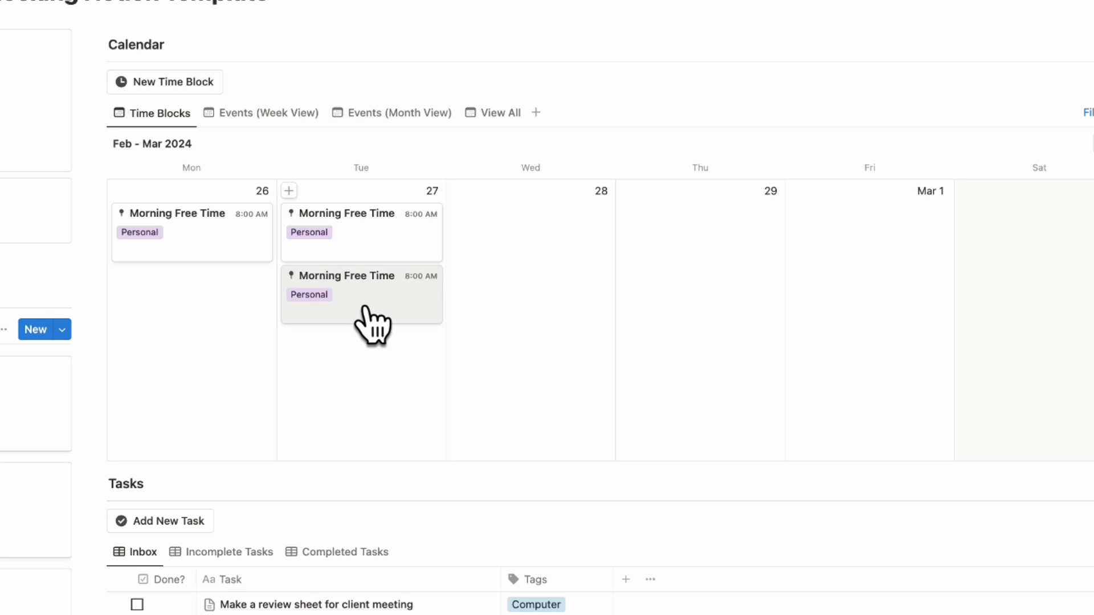
{"action": "left_click_drag", "start_coordinate": [373, 325], "coordinate": [691, 269]}
{"action": "key", "text": "super+d"}
{"action": "key", "text": "super+d"}
{"action": "left_click_drag", "start_coordinate": [701, 313], "coordinate": [889, 237]}
{"action": "key", "text": "super+d"}
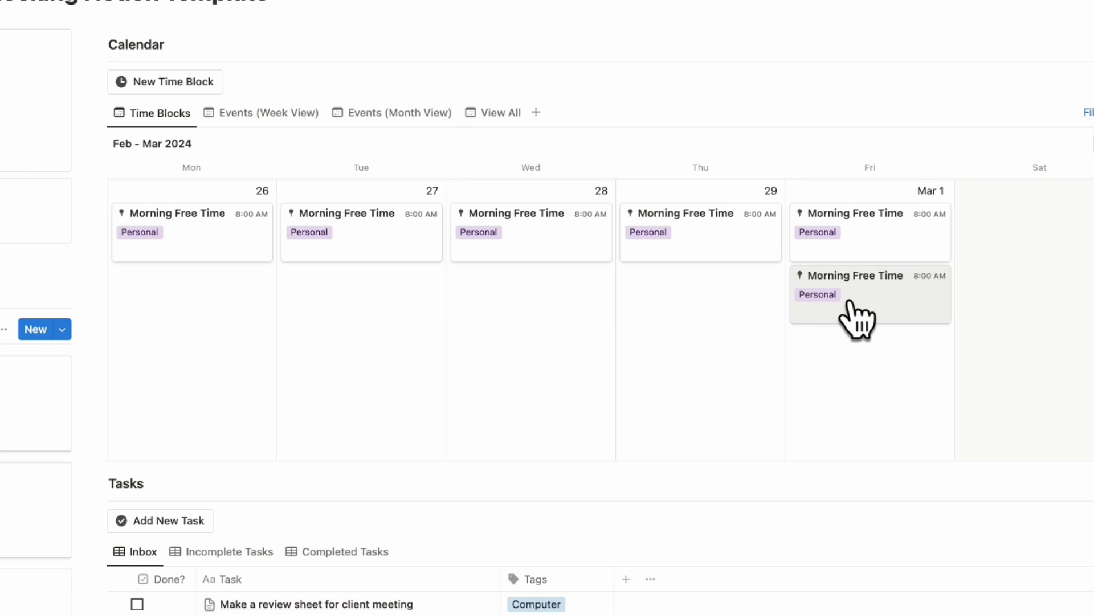
{"action": "left_click_drag", "start_coordinate": [856, 318], "coordinate": [1017, 262]}
{"action": "key", "text": "super+d"}
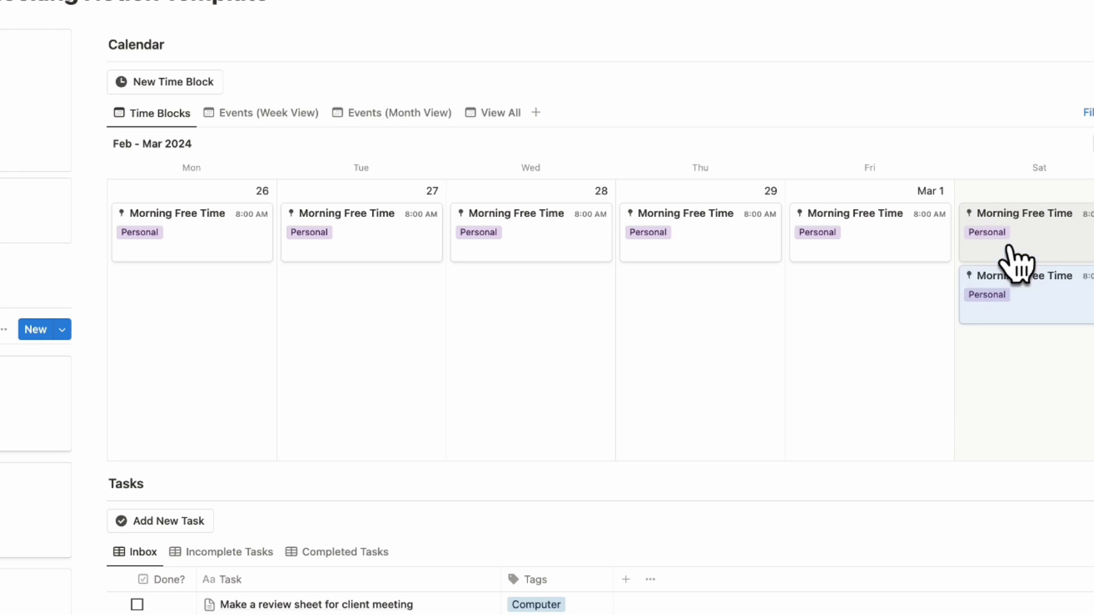
{"action": "left_click_drag", "start_coordinate": [1018, 306], "coordinate": [1093, 308]}
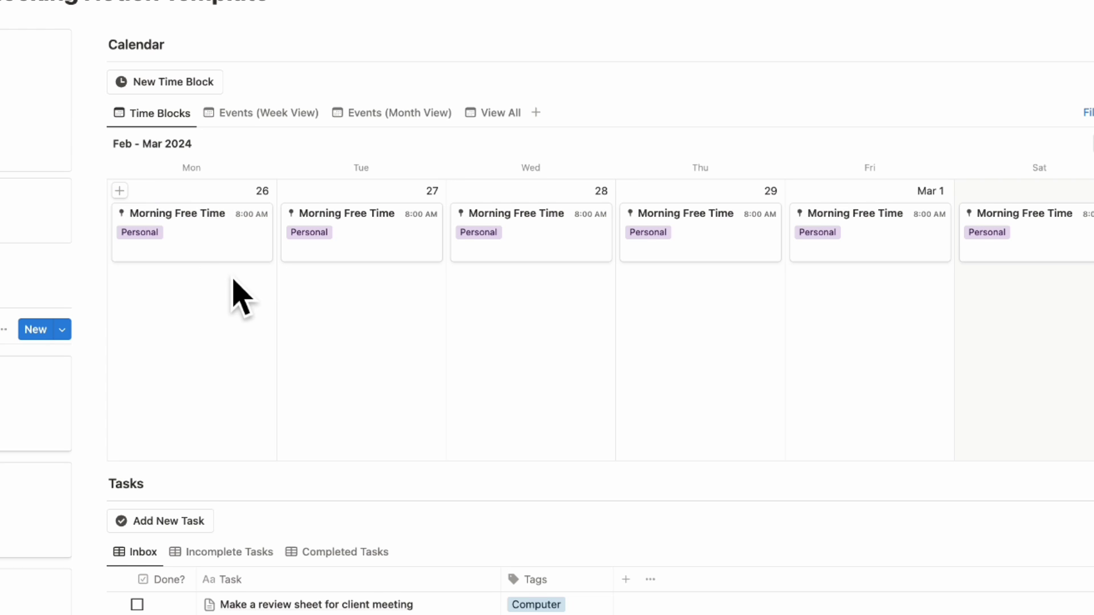
Add another time block on Monday, February 26 and name it Work Time
{"action": "left_click", "coordinate": [118, 191]}
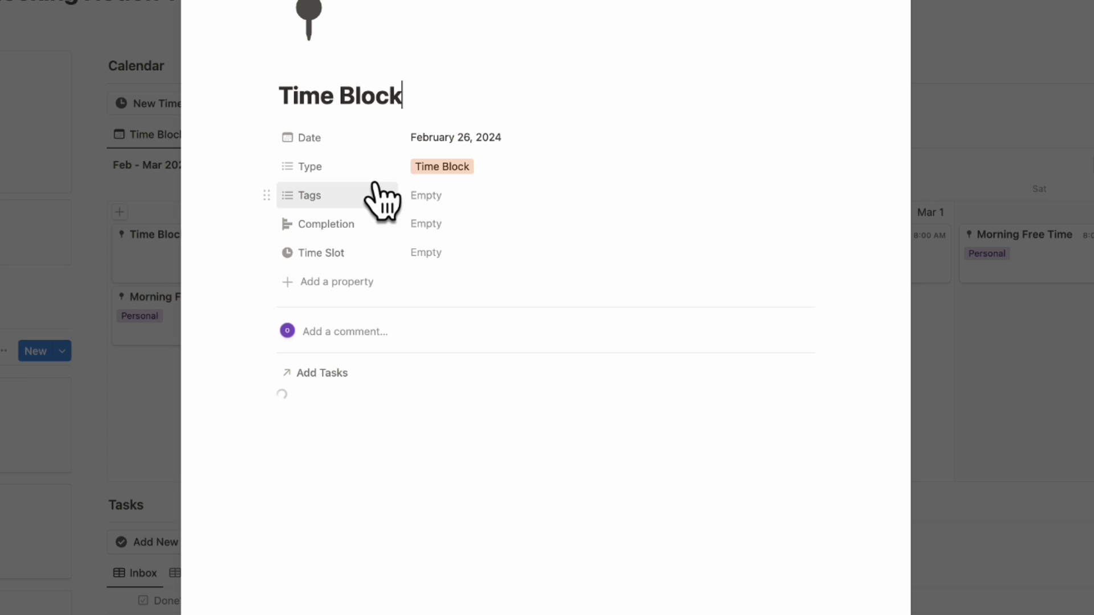
{"action": "triple_click", "coordinate": [377, 105]}
{"action": "type", "text": "Work Time"}
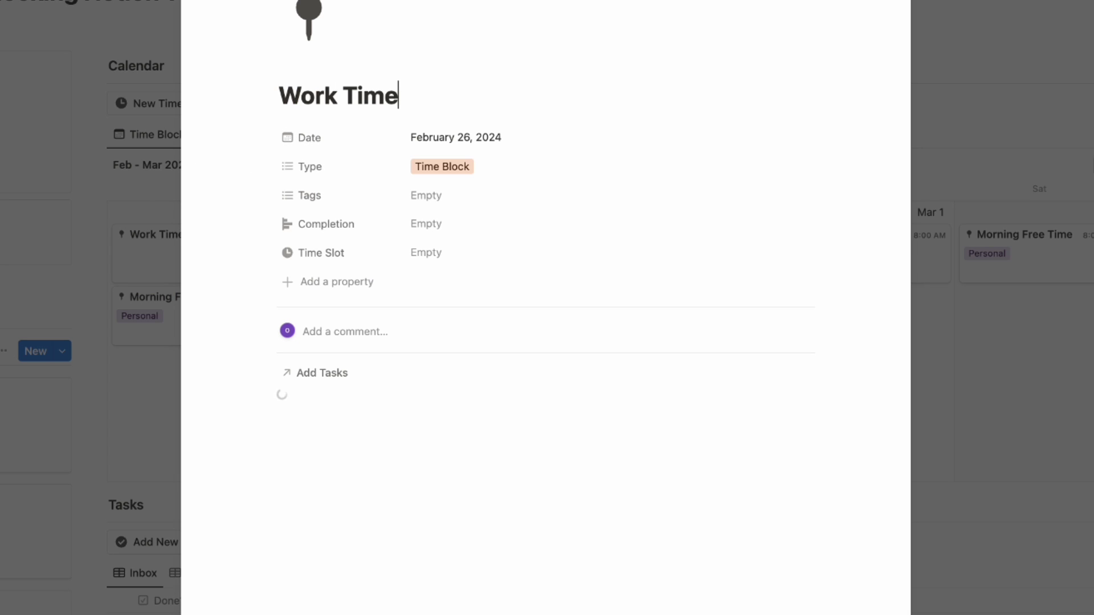
Tag Monday's Work Time block as Work
{"action": "left_click", "coordinate": [509, 207]}
{"action": "left_click", "coordinate": [489, 268]}
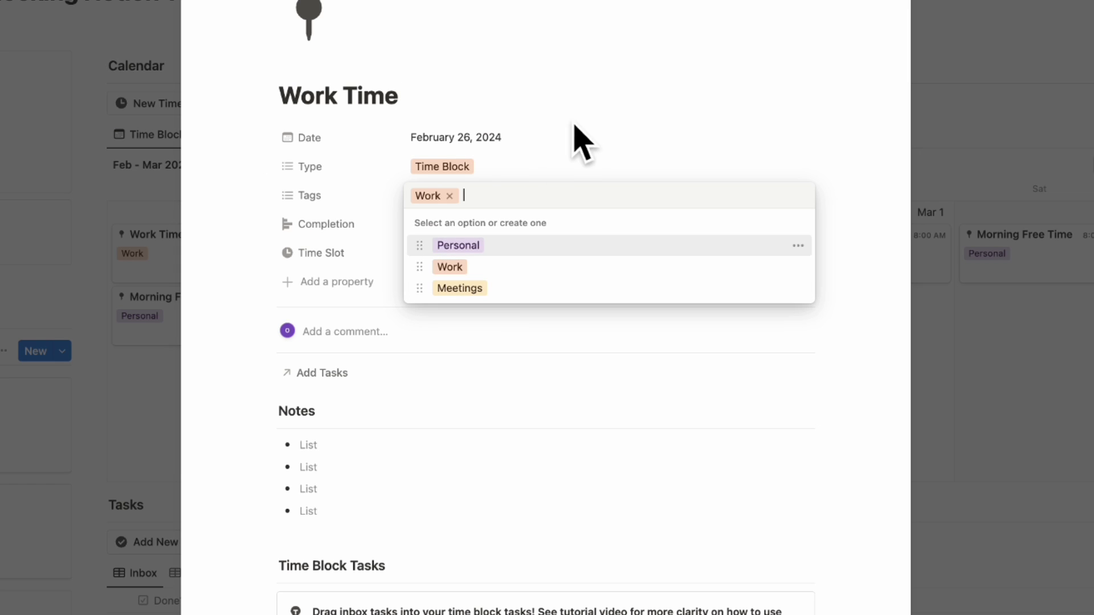
{"action": "left_click", "coordinate": [576, 123]}
Set the Work Time block's date to run from 9:00 AM to 12:00 PM on February 26, 2024 and close its page
{"action": "left_click", "coordinate": [541, 144]}
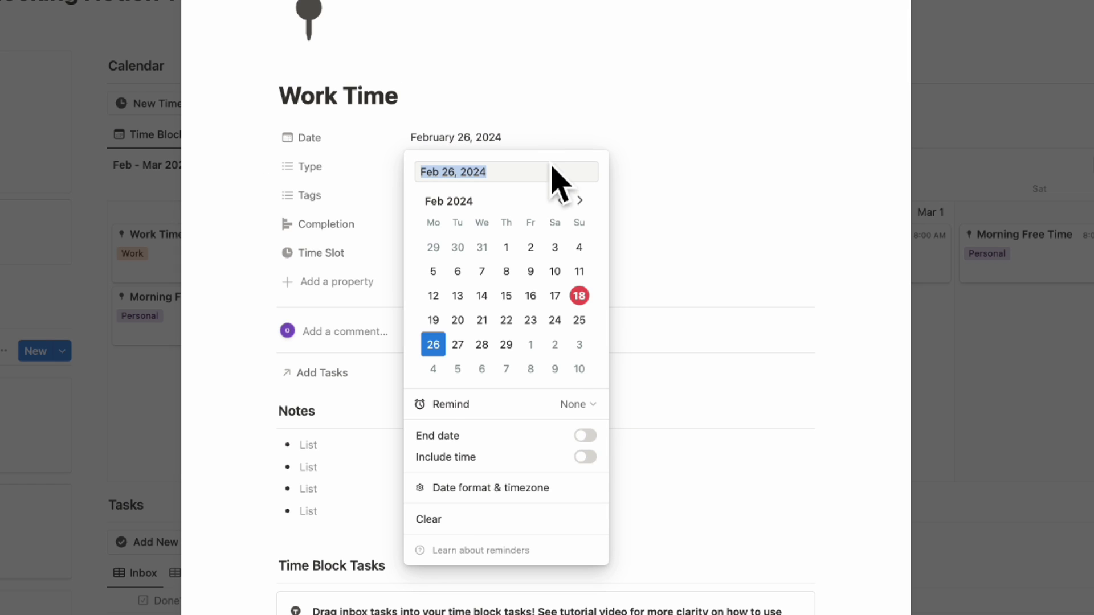
{"action": "left_click", "coordinate": [586, 436]}
{"action": "left_click", "coordinate": [586, 457]}
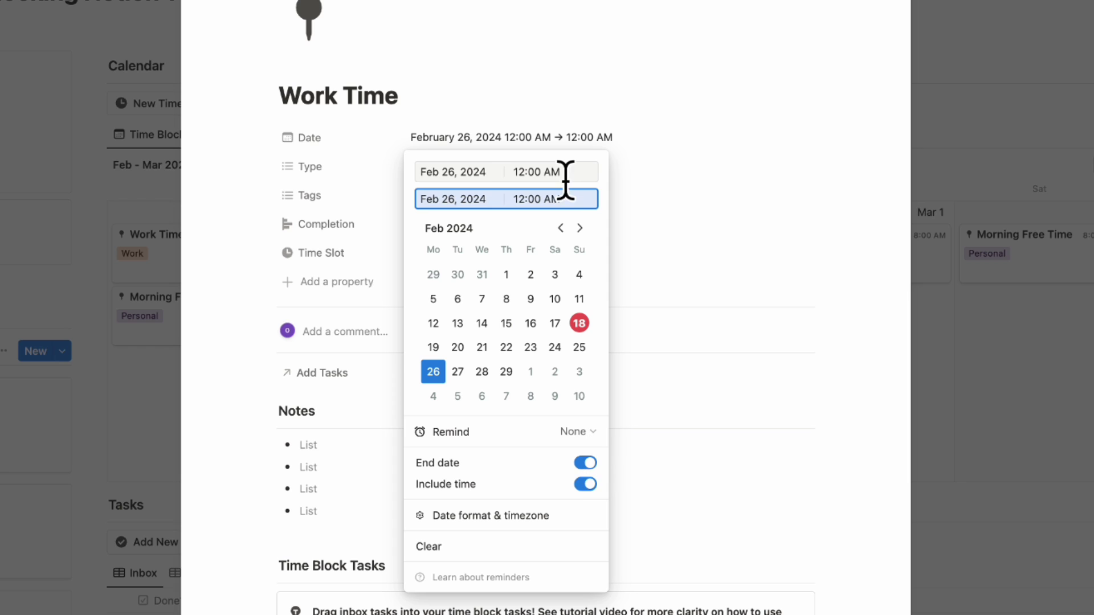
{"action": "left_click", "coordinate": [555, 172]}
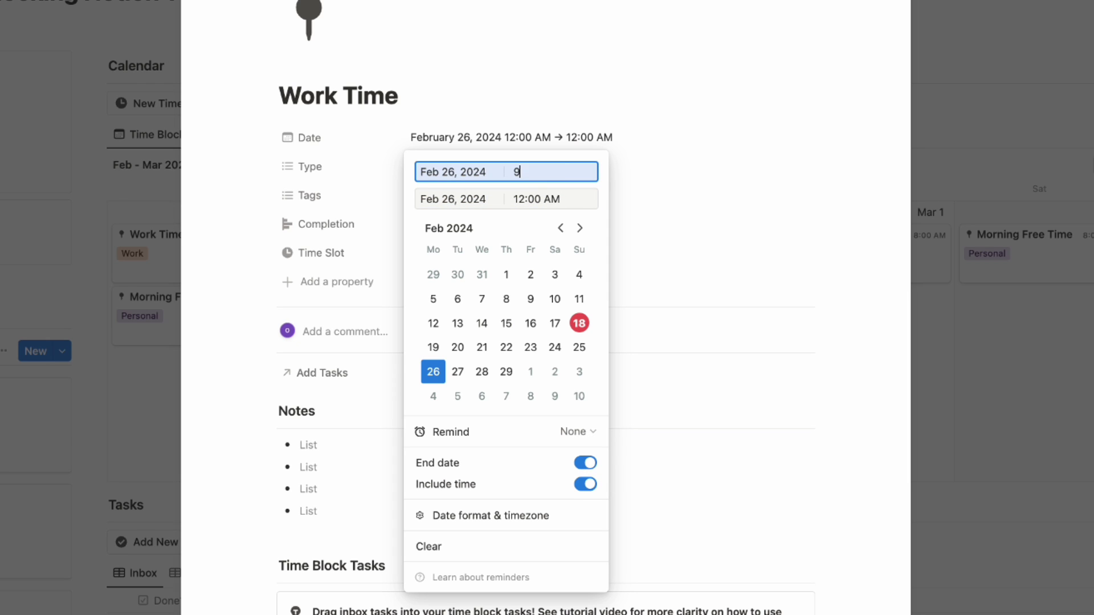
{"action": "left_click", "coordinate": [550, 200]}
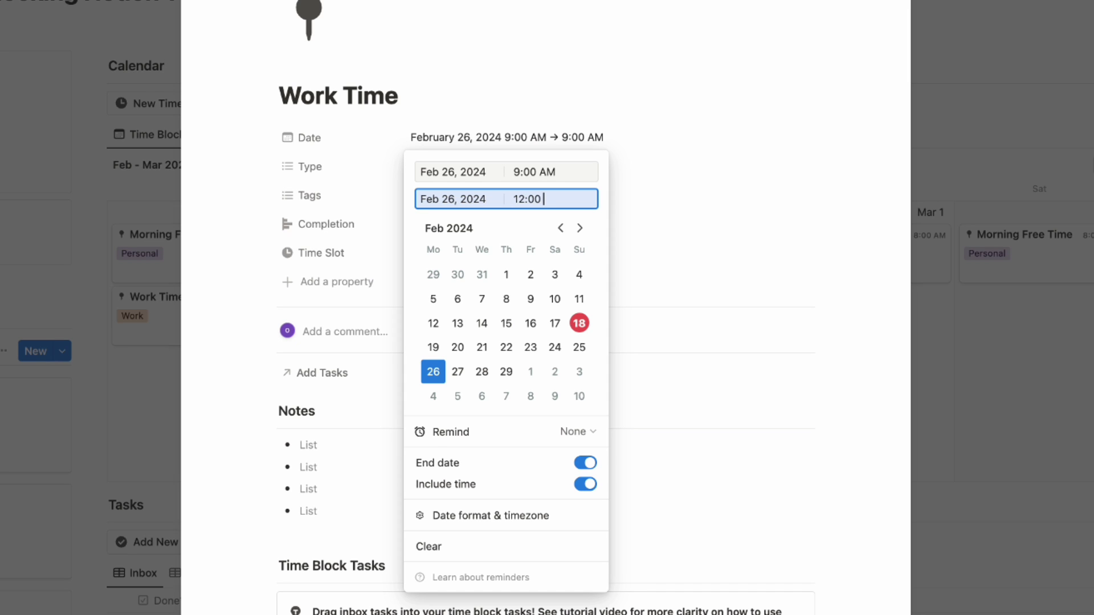
{"action": "left_click", "coordinate": [747, 141]}
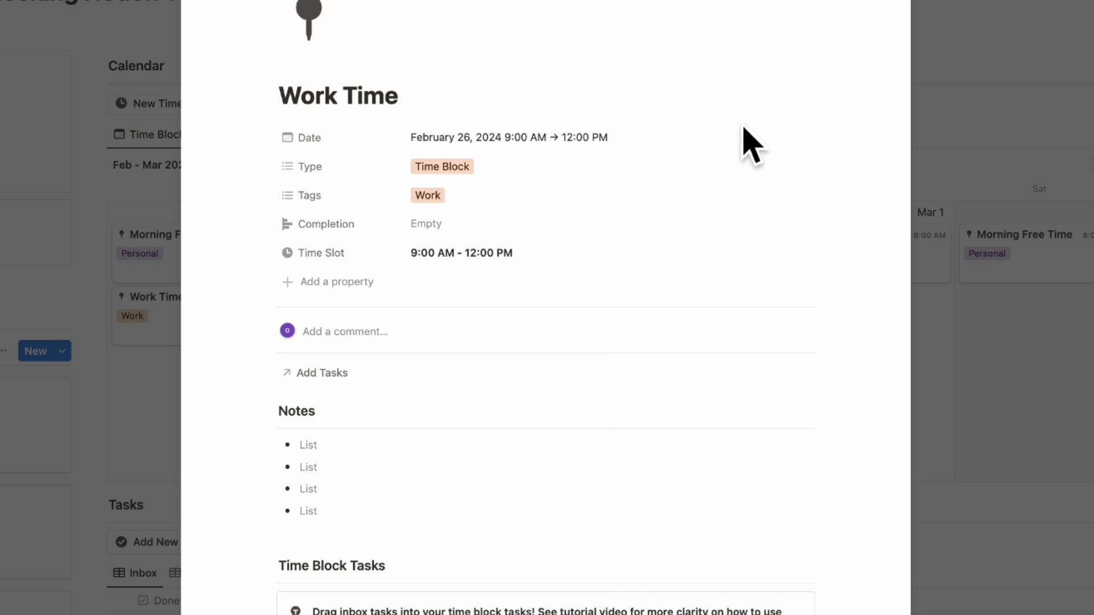
{"action": "left_click", "coordinate": [997, 117]}
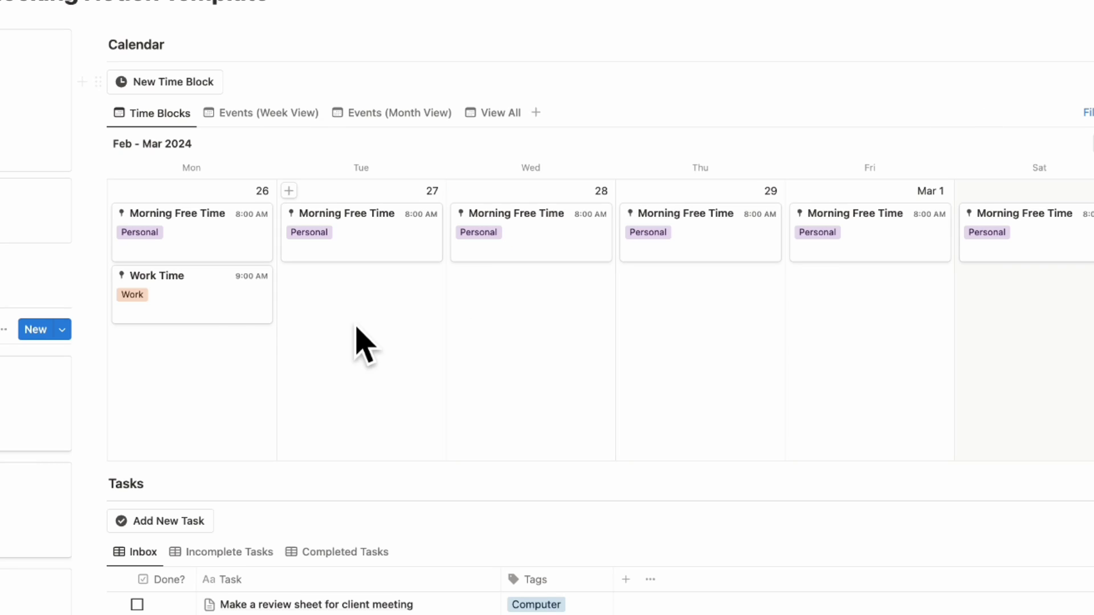
Duplicate Monday's Work Time block and place one copy on each day from Tuesday, February 27 through Friday, March 1
{"action": "right_click", "coordinate": [231, 308]}
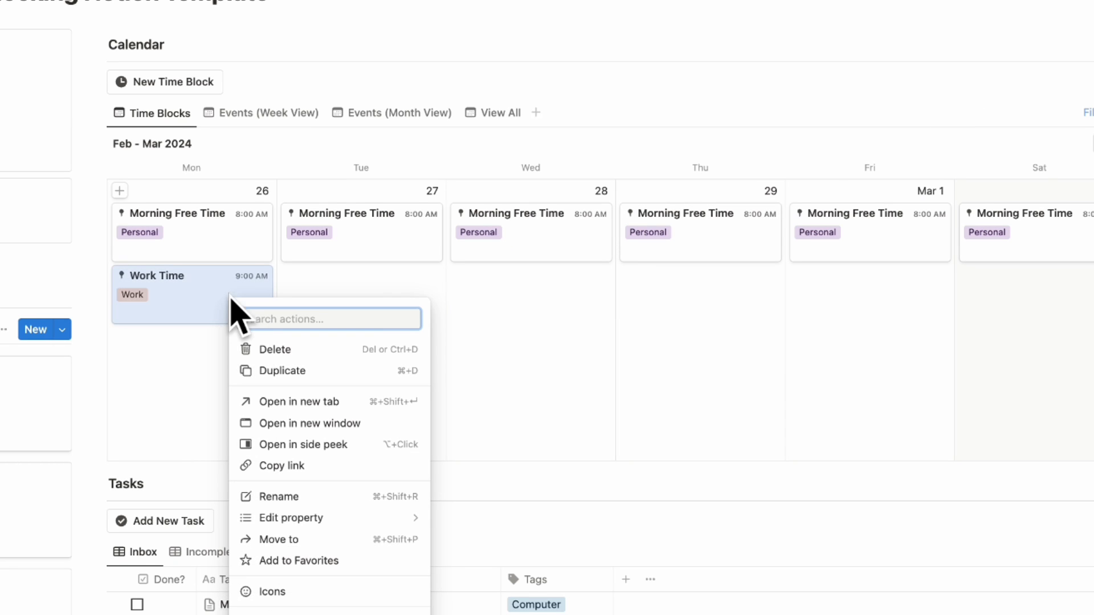
{"action": "left_click", "coordinate": [287, 371]}
{"action": "left_click_drag", "start_coordinate": [209, 360], "coordinate": [362, 320]}
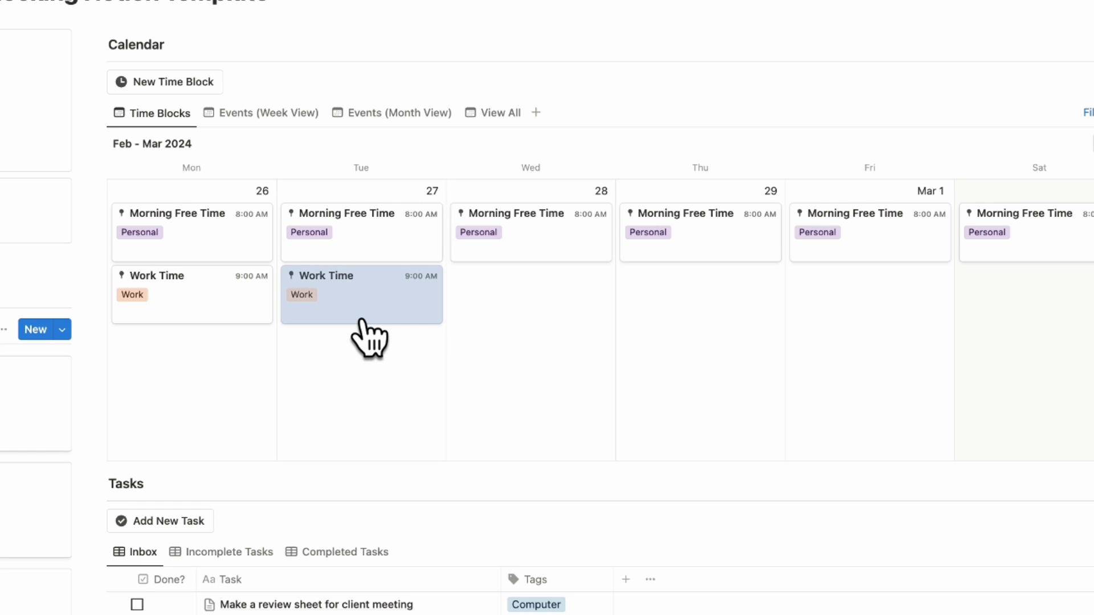
{"action": "left_click_drag", "start_coordinate": [362, 373], "coordinate": [858, 300]}
{"action": "key", "text": "super+d"}
{"action": "key", "text": "super+d"}
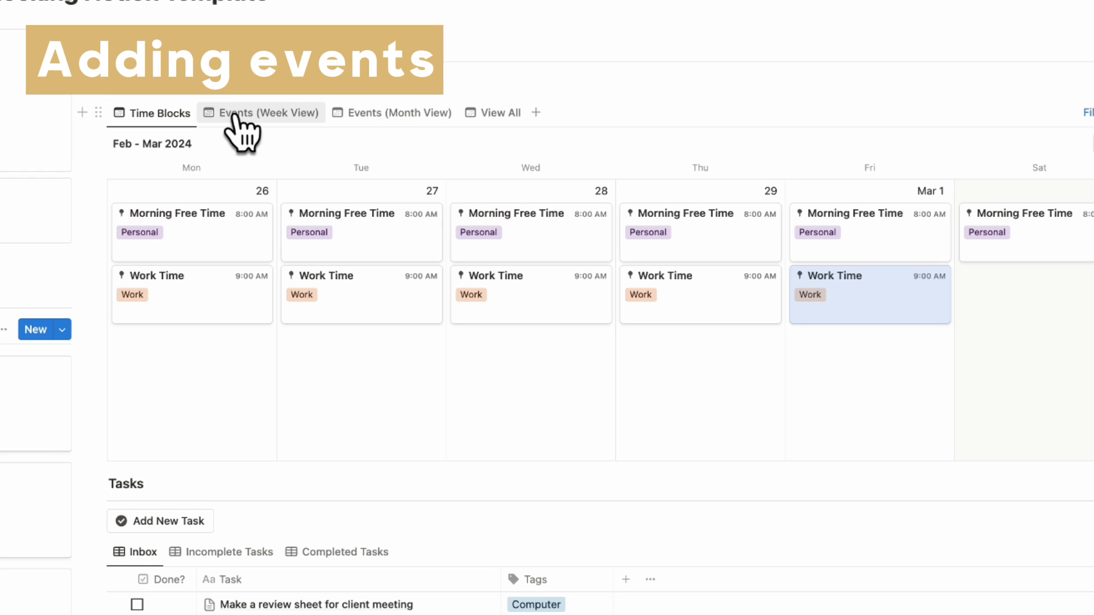
Add an event on Saturday, February 17 in the weekly events calendar and tag it as Personal
{"action": "left_click", "coordinate": [276, 115]}
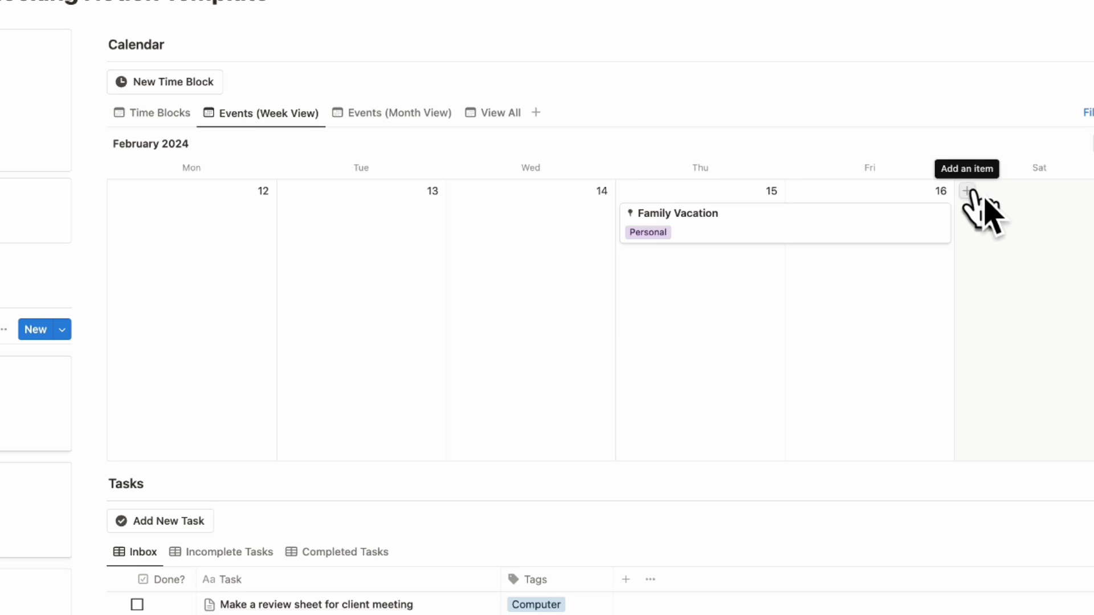
{"action": "left_click", "coordinate": [967, 193]}
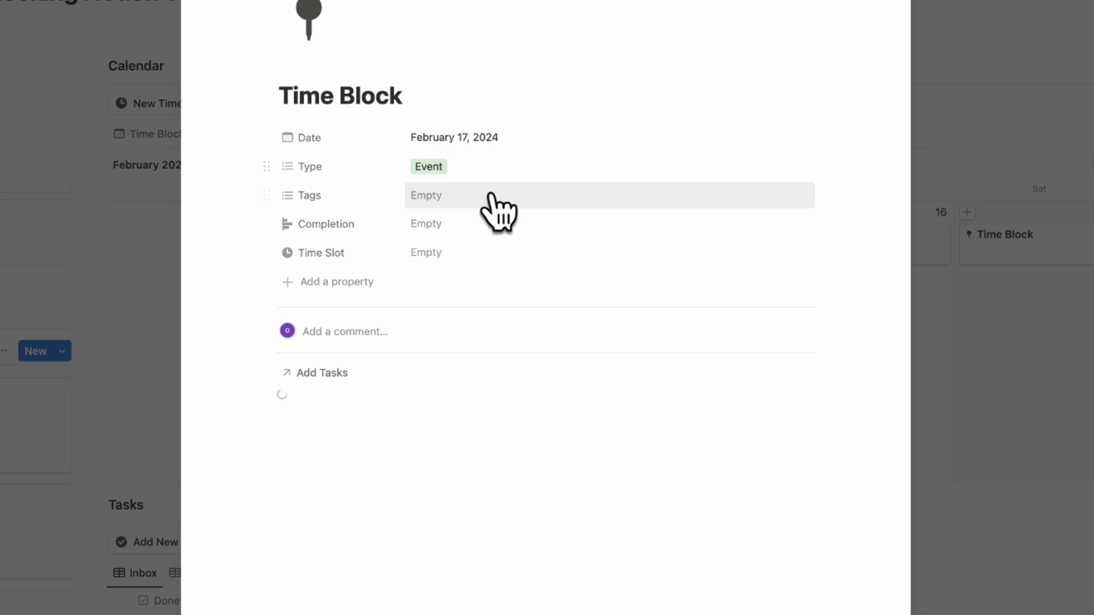
{"action": "left_click", "coordinate": [463, 196]}
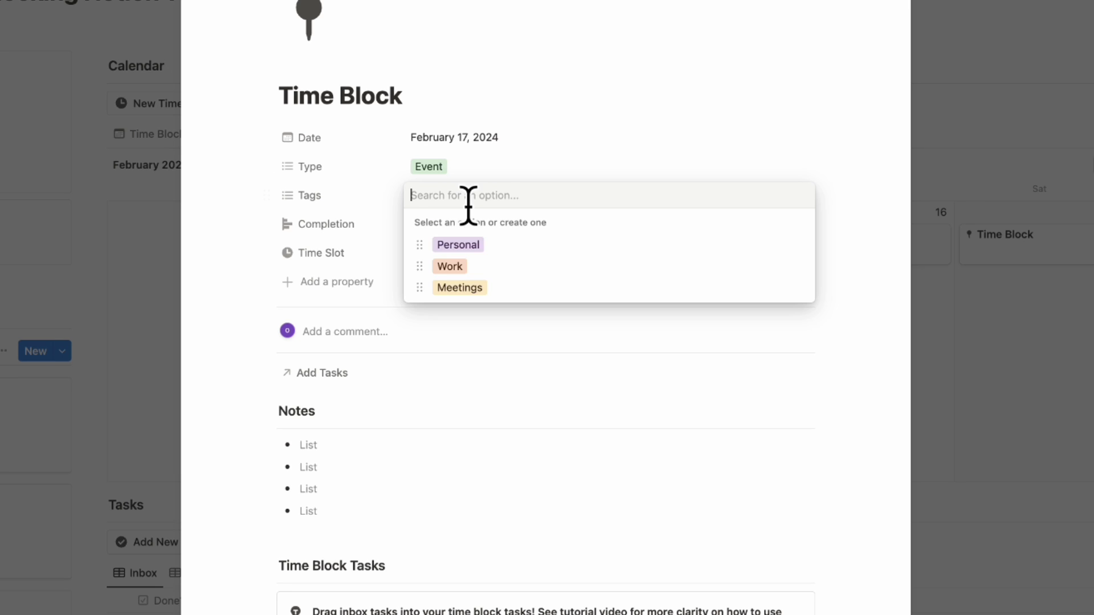
{"action": "left_click", "coordinate": [487, 247]}
Rename the February 17 event as Friends Birthday Party and close its page
{"action": "left_click", "coordinate": [382, 111]}
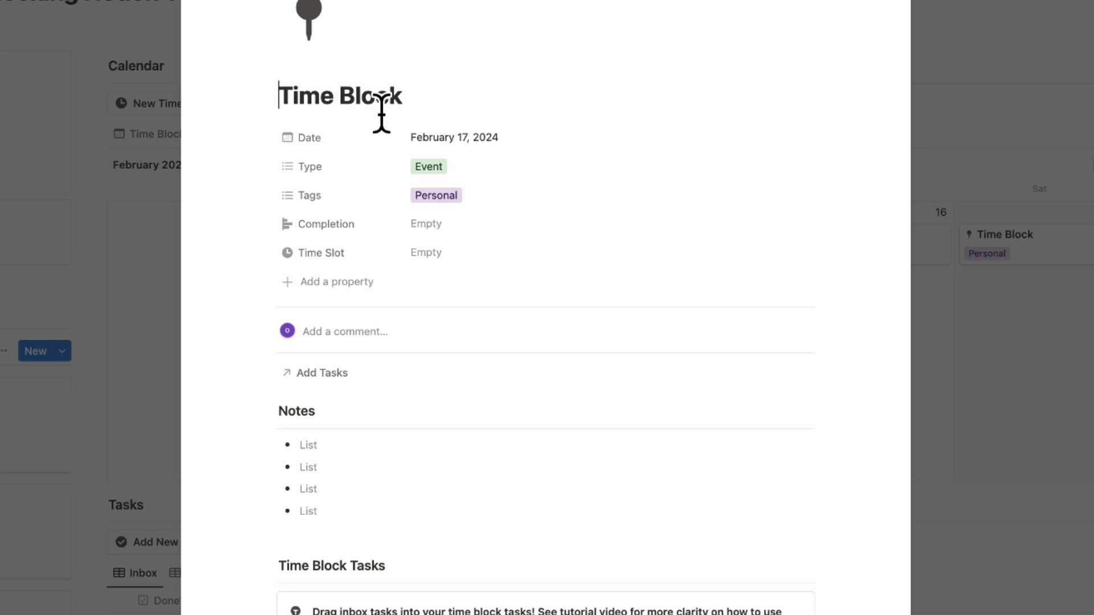
{"action": "type", "text": "T"}
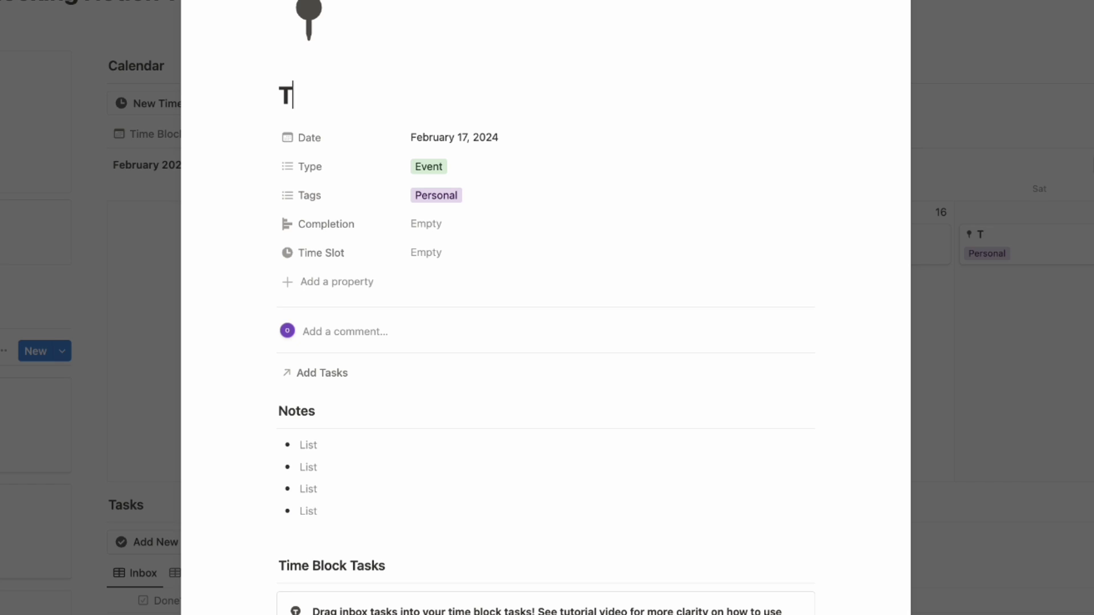
{"action": "key", "text": "BackSpace"}
{"action": "type", "text": "Firends Birthday Party"}
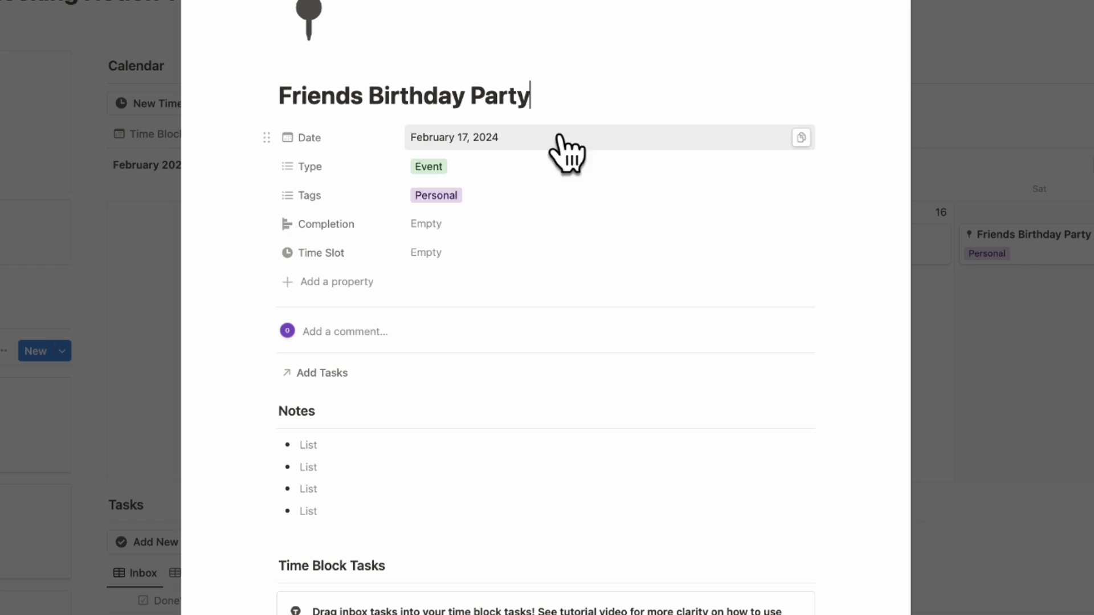
{"action": "left_click", "coordinate": [1054, 288]}
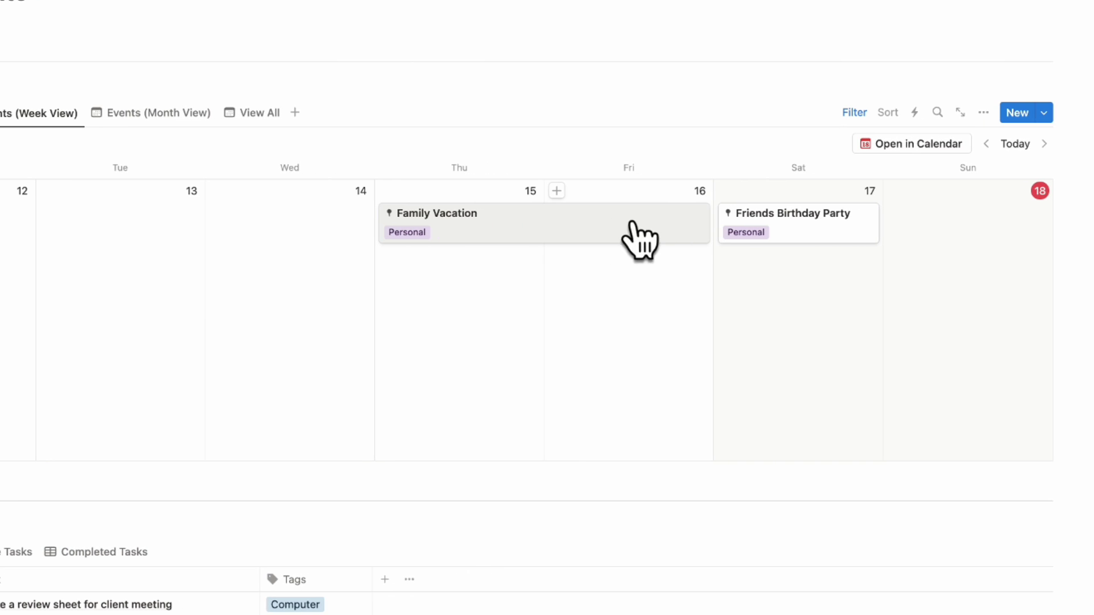
Look through the monthly events calendar and the combined calendar of all items, and return to the time blocks calendar
{"action": "left_click", "coordinate": [176, 114]}
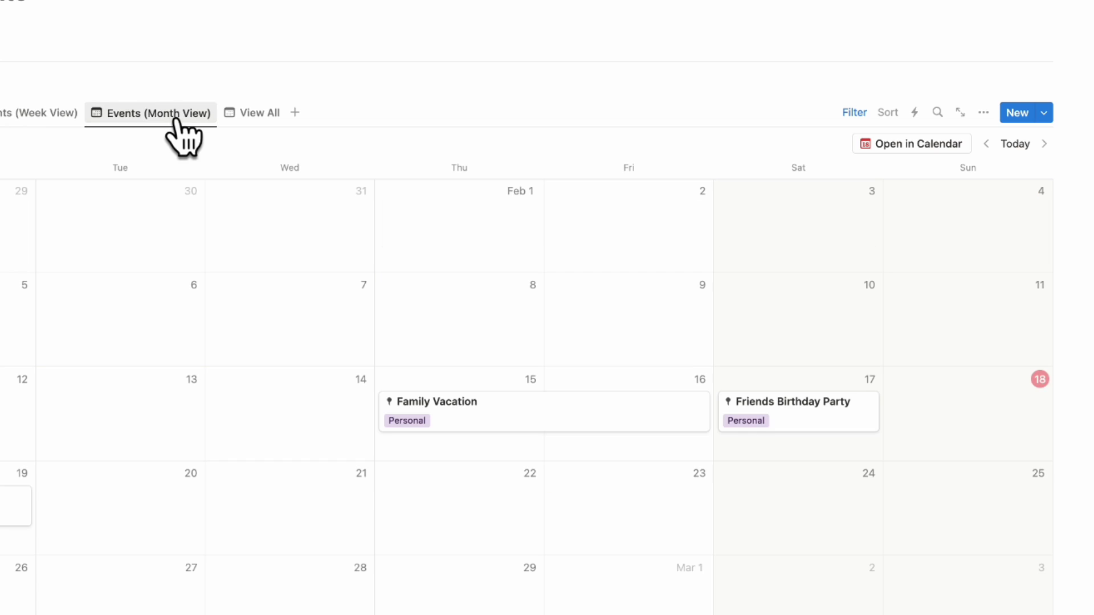
{"action": "scroll", "coordinate": [287, 330], "scroll_direction": "down", "scroll_amount": 2}
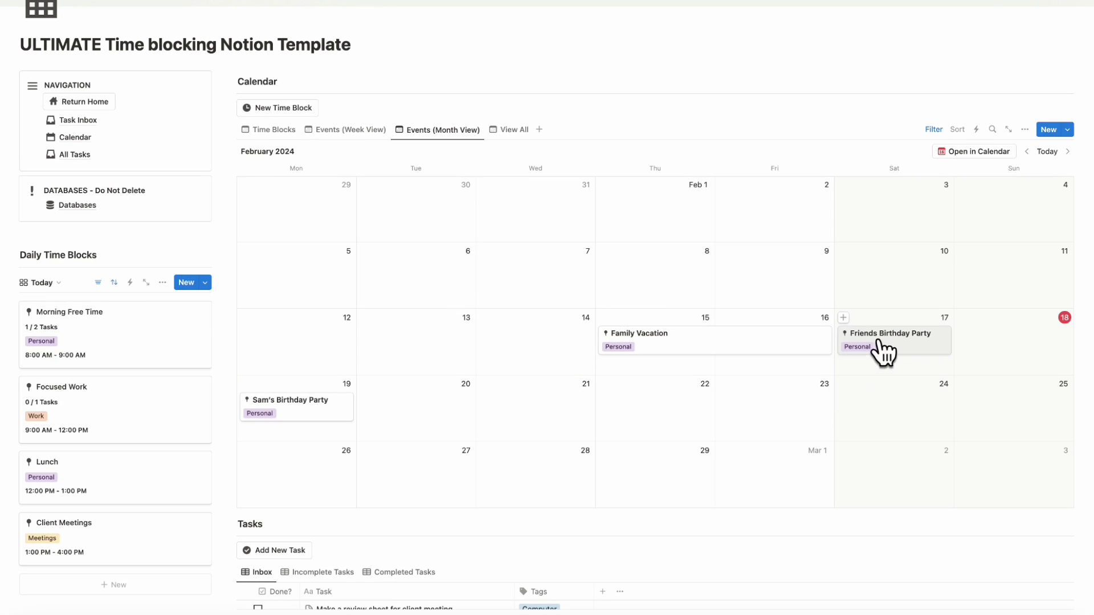
{"action": "left_click", "coordinate": [515, 131]}
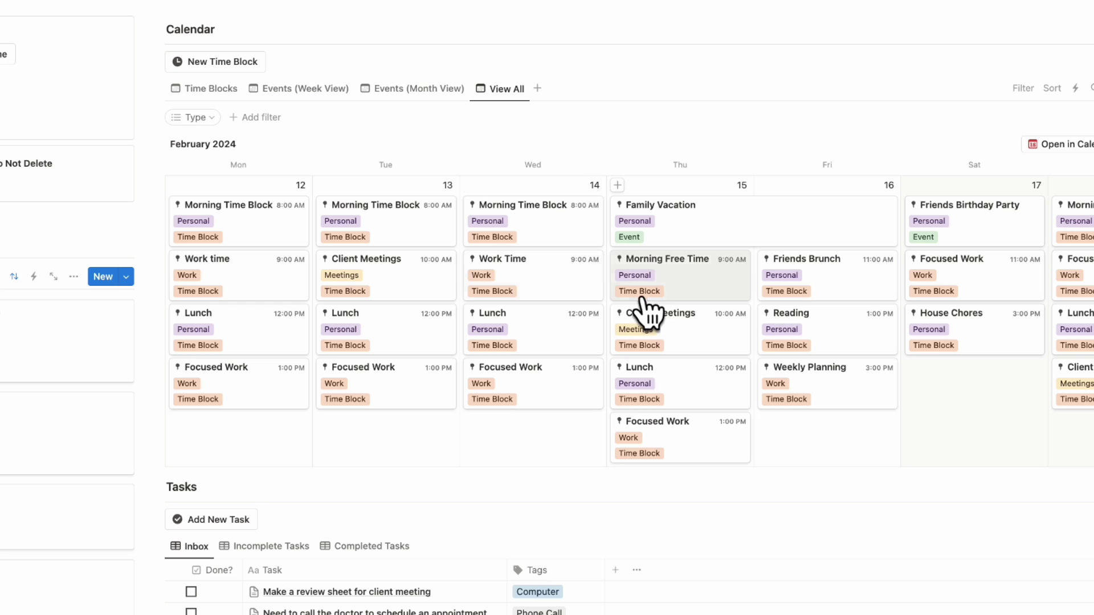
{"action": "left_click", "coordinate": [210, 88]}
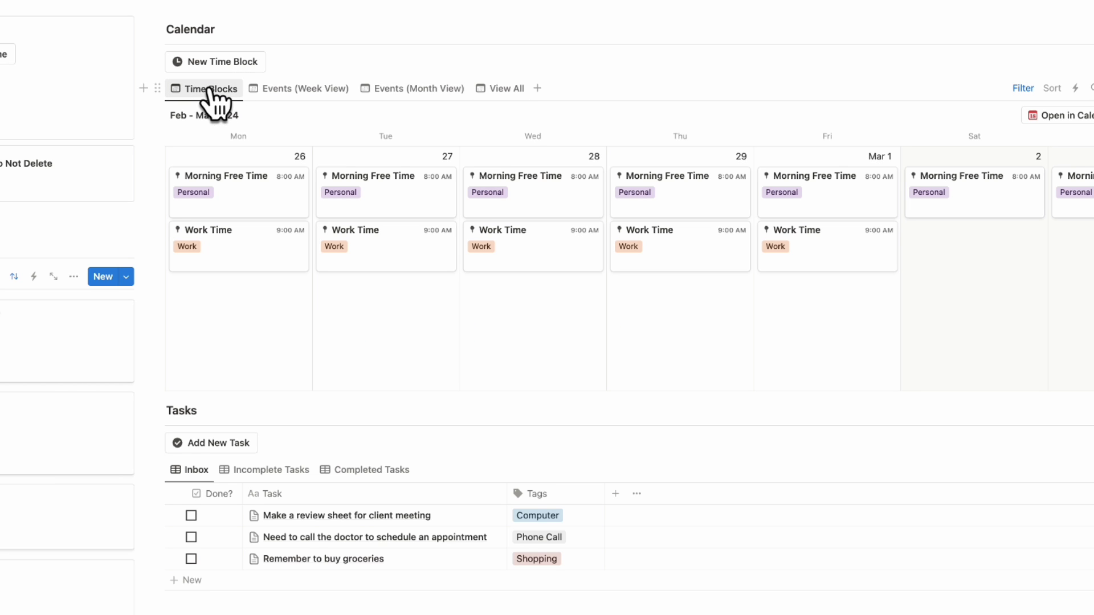
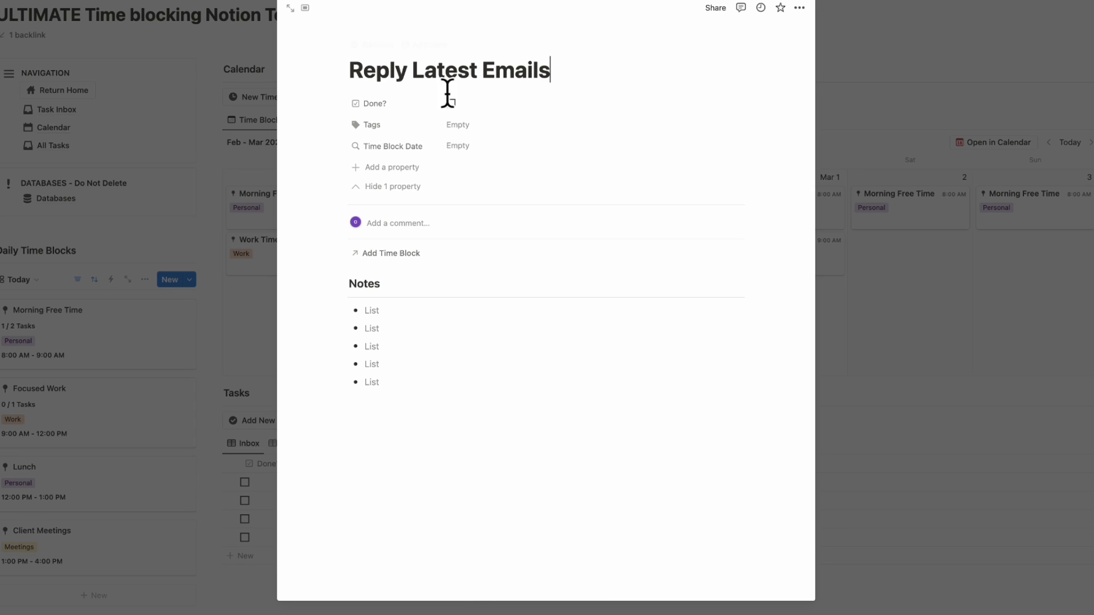
Tag the Reply Latest Emails task as Computer and close its page
{"action": "left_click", "coordinate": [514, 126]}
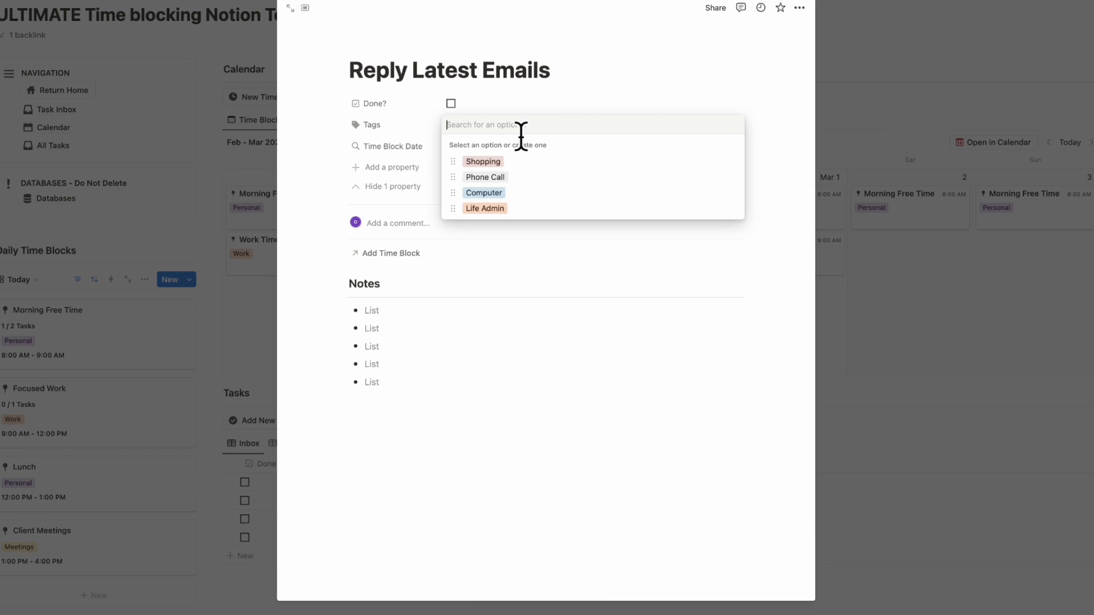
{"action": "left_click", "coordinate": [551, 194]}
{"action": "left_click", "coordinate": [639, 77]}
{"action": "left_click", "coordinate": [915, 371]}
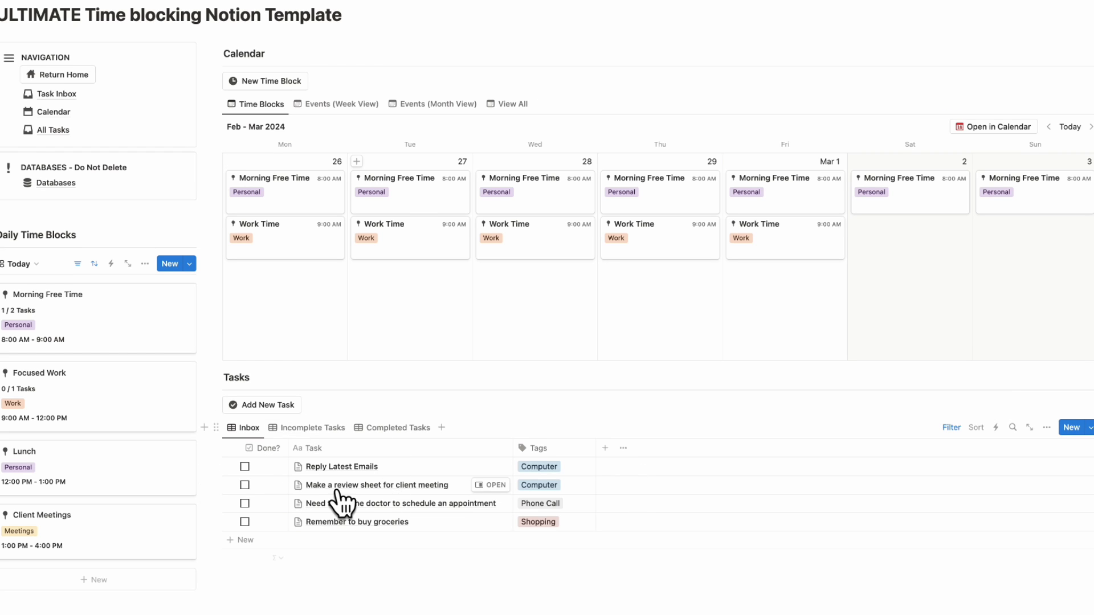
Assign the inbox tasks Reply Latest Emails and Make a review sheet for client meeting to Monday's Morning Free Time block and close its page
{"action": "scroll", "coordinate": [427, 456], "scroll_direction": "up", "scroll_amount": 1}
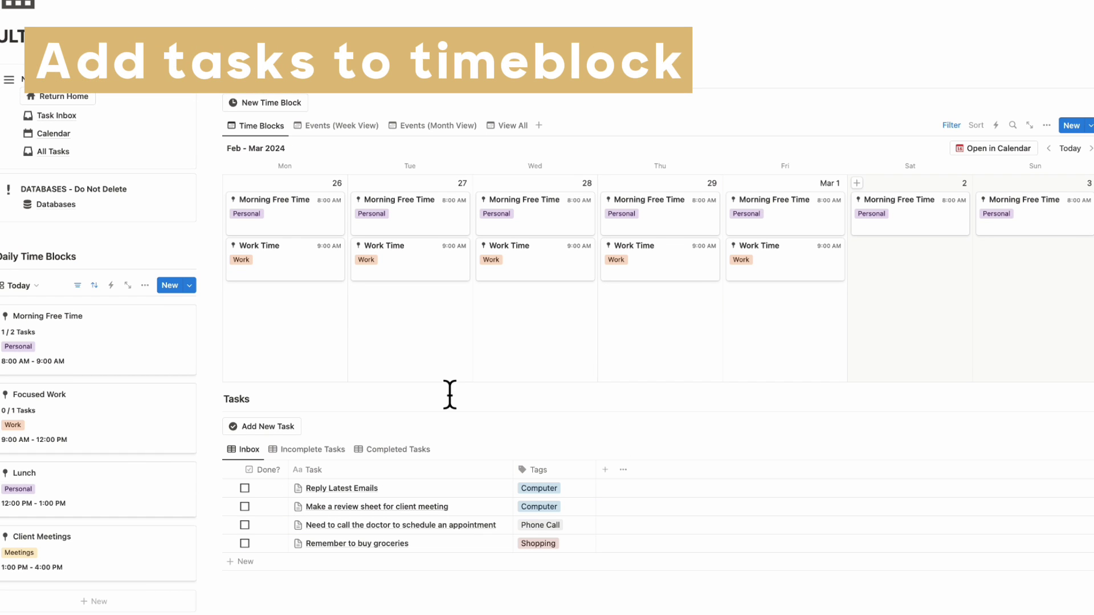
{"action": "left_click", "coordinate": [302, 238]}
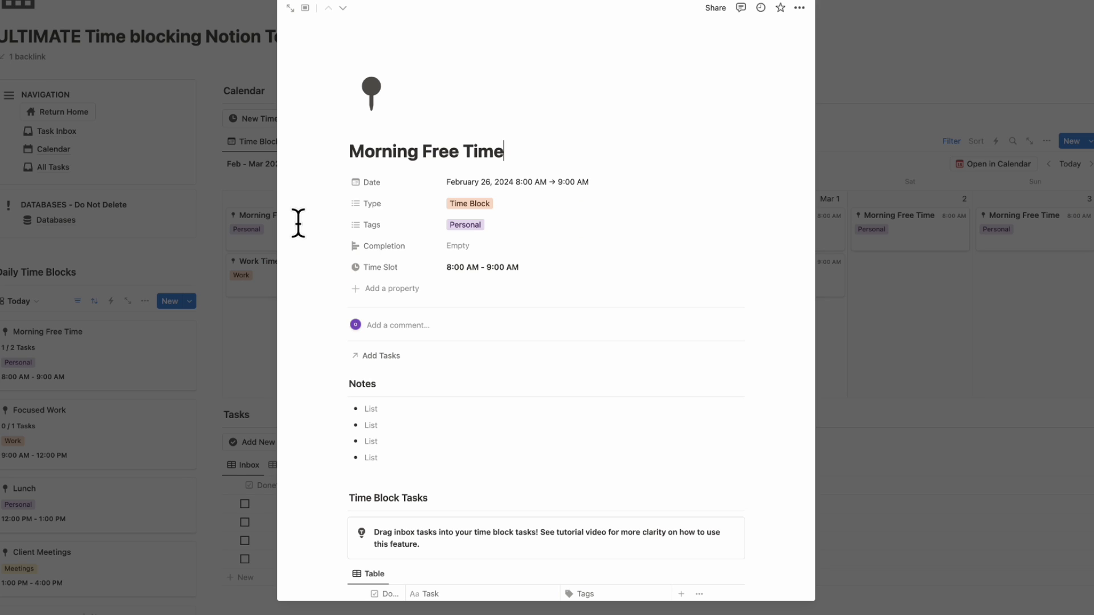
{"action": "scroll", "coordinate": [367, 288], "scroll_direction": "down", "scroll_amount": 6}
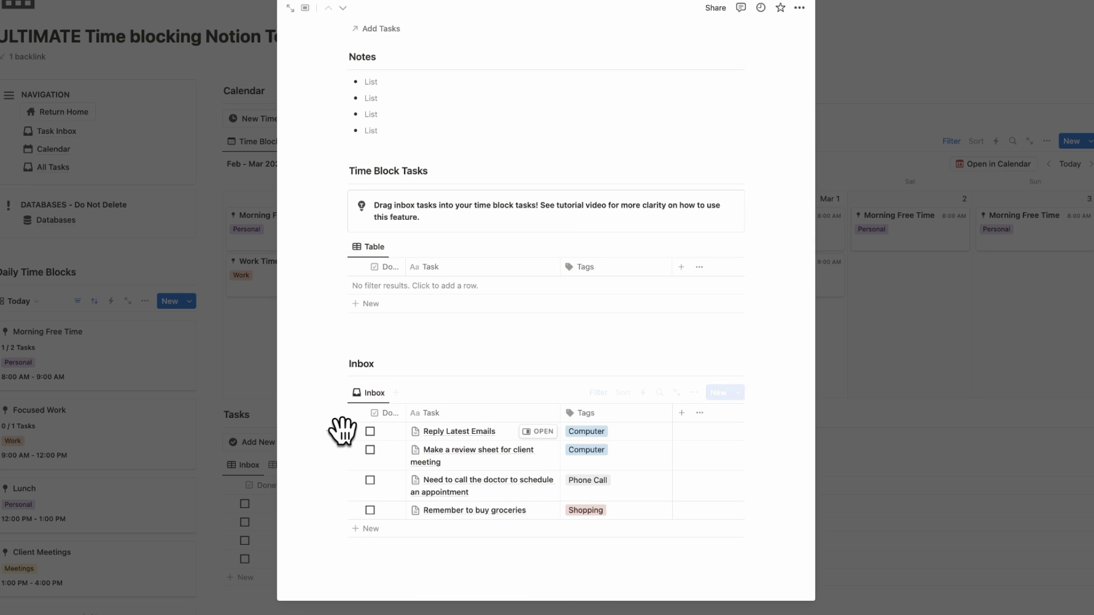
{"action": "left_click_drag", "start_coordinate": [342, 431], "coordinate": [399, 293]}
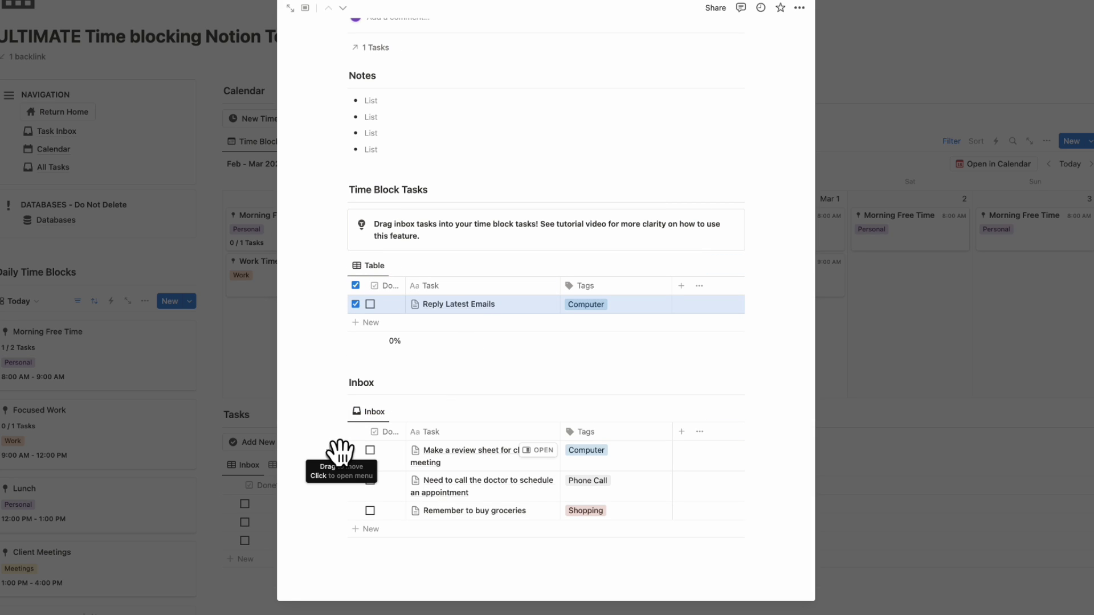
{"action": "left_click_drag", "start_coordinate": [341, 453], "coordinate": [395, 325]}
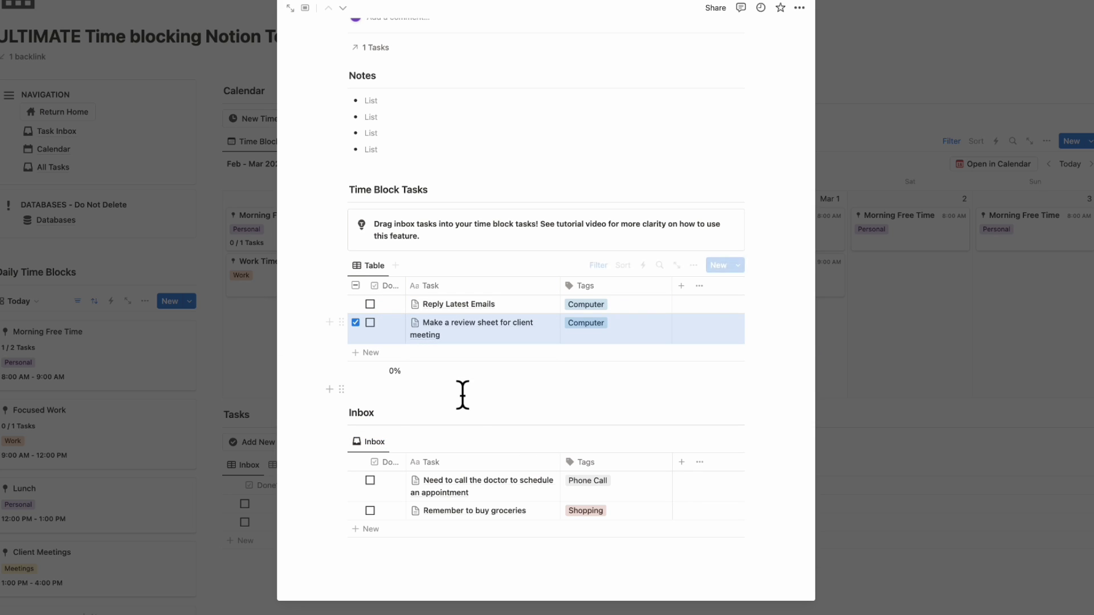
{"action": "left_click", "coordinate": [782, 394]}
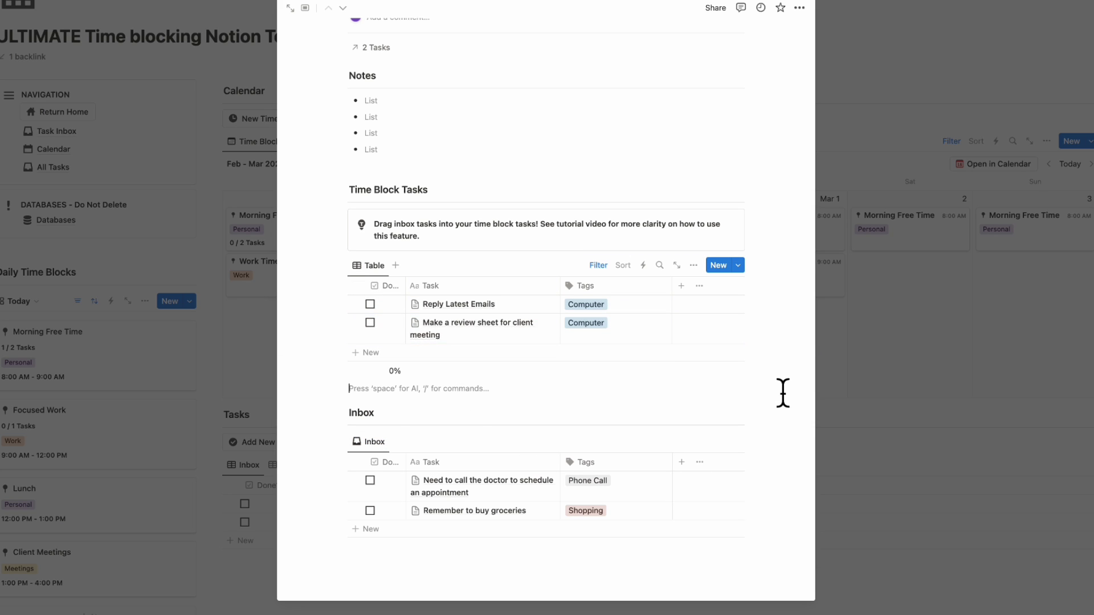
{"action": "scroll", "coordinate": [727, 391], "scroll_direction": "up", "scroll_amount": 5}
{"action": "scroll", "coordinate": [641, 407], "scroll_direction": "up", "scroll_amount": 3}
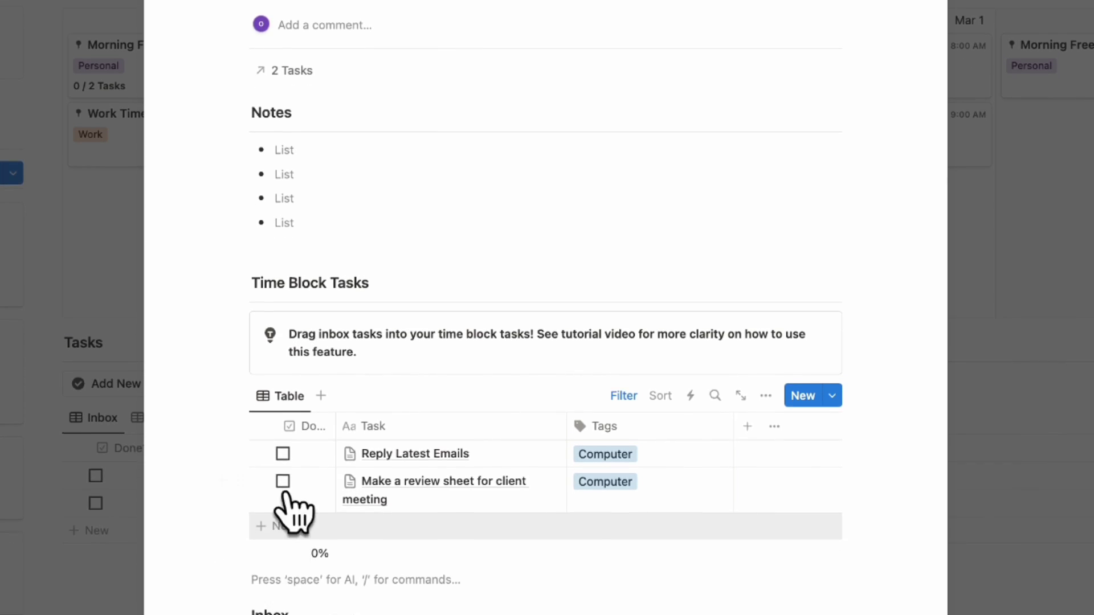
{"action": "scroll", "coordinate": [290, 473], "scroll_direction": "down", "scroll_amount": 5}
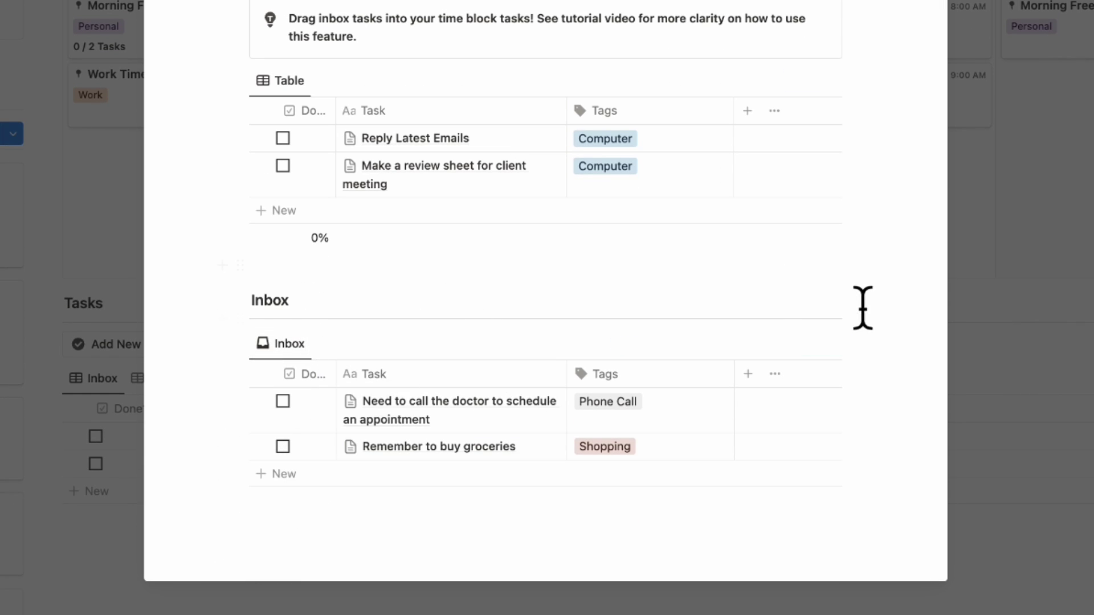
{"action": "left_click", "coordinate": [1075, 256]}
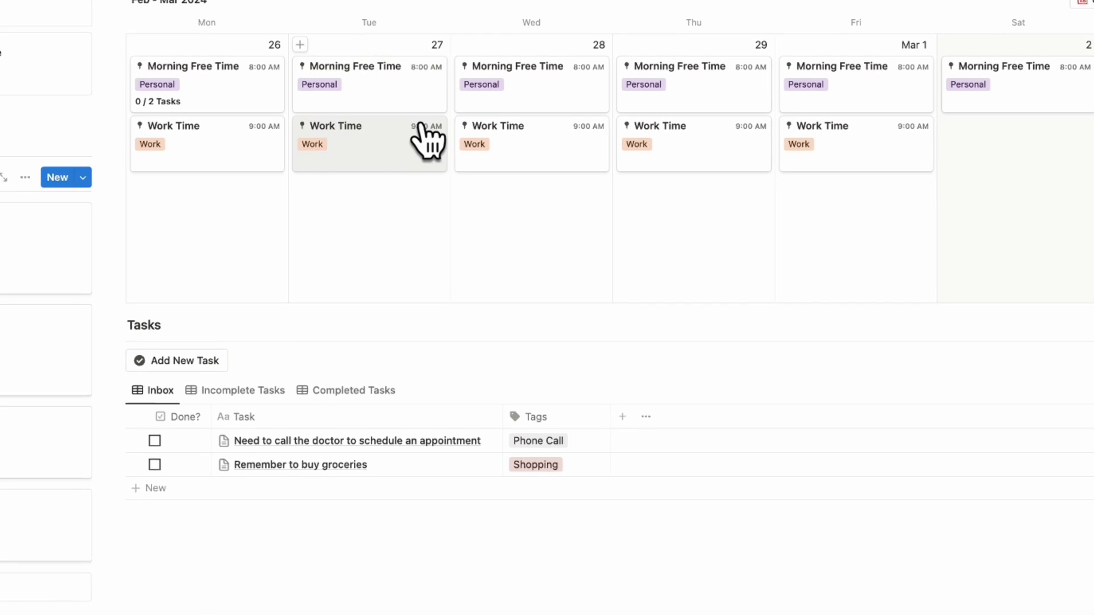
Open Tuesday's Morning Free Time block and move the inbox task about calling the doctor into its Time Block Tasks
{"action": "left_click", "coordinate": [412, 62]}
{"action": "scroll", "coordinate": [462, 345], "scroll_direction": "down", "scroll_amount": 3}
{"action": "scroll", "coordinate": [462, 345], "scroll_direction": "down", "scroll_amount": 2}
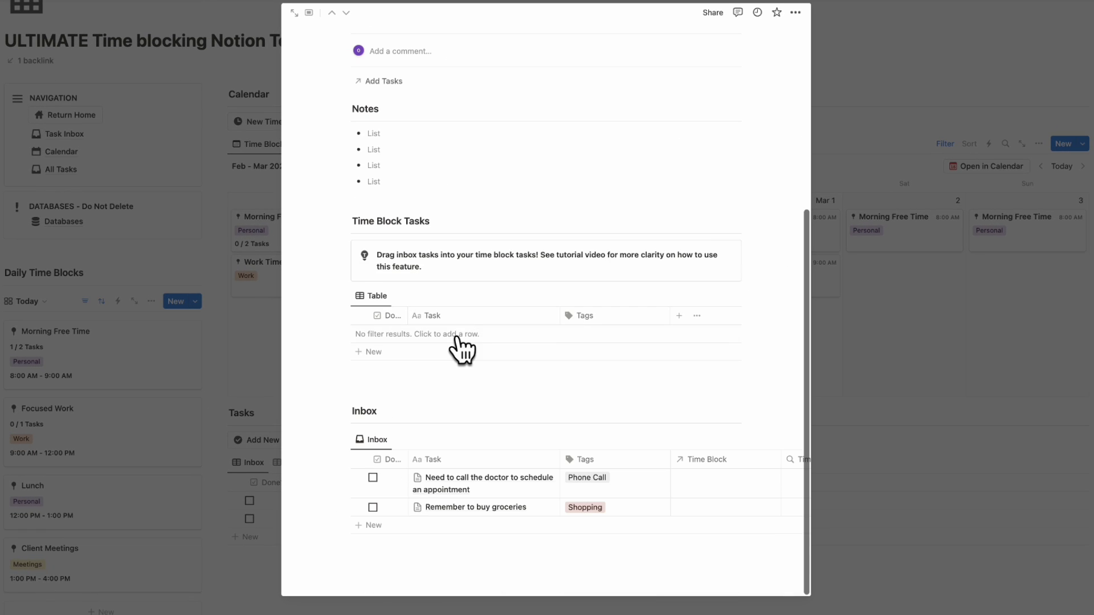
{"action": "left_click_drag", "start_coordinate": [346, 480], "coordinate": [404, 325]}
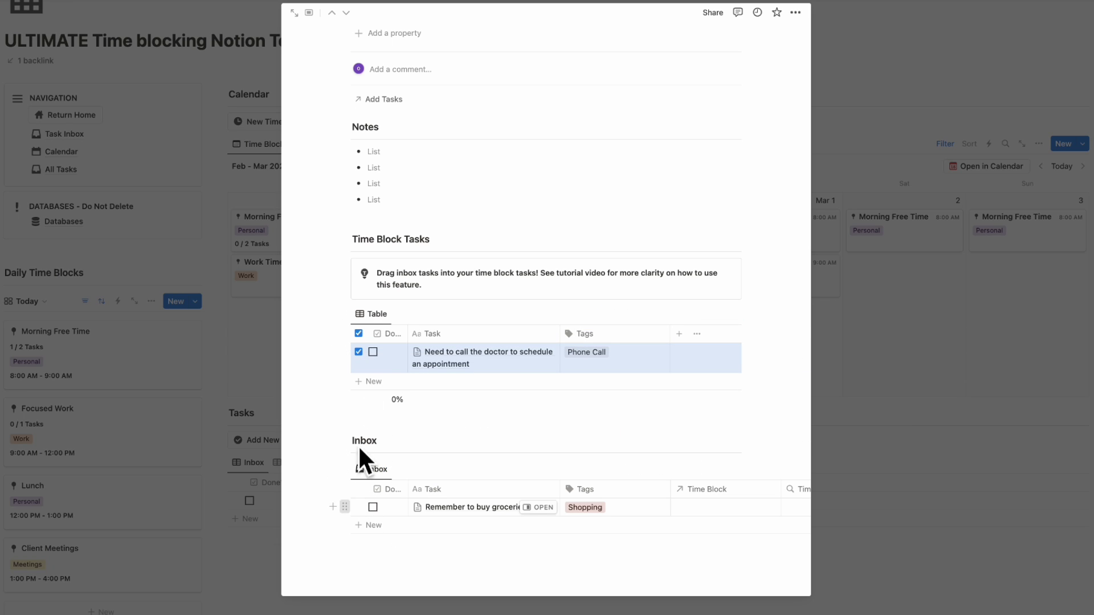
Move the inbox task Remember to buy groceries into Tuesday's Morning Free Time block tasks and close the block's page
{"action": "left_click_drag", "start_coordinate": [344, 507], "coordinate": [382, 379]}
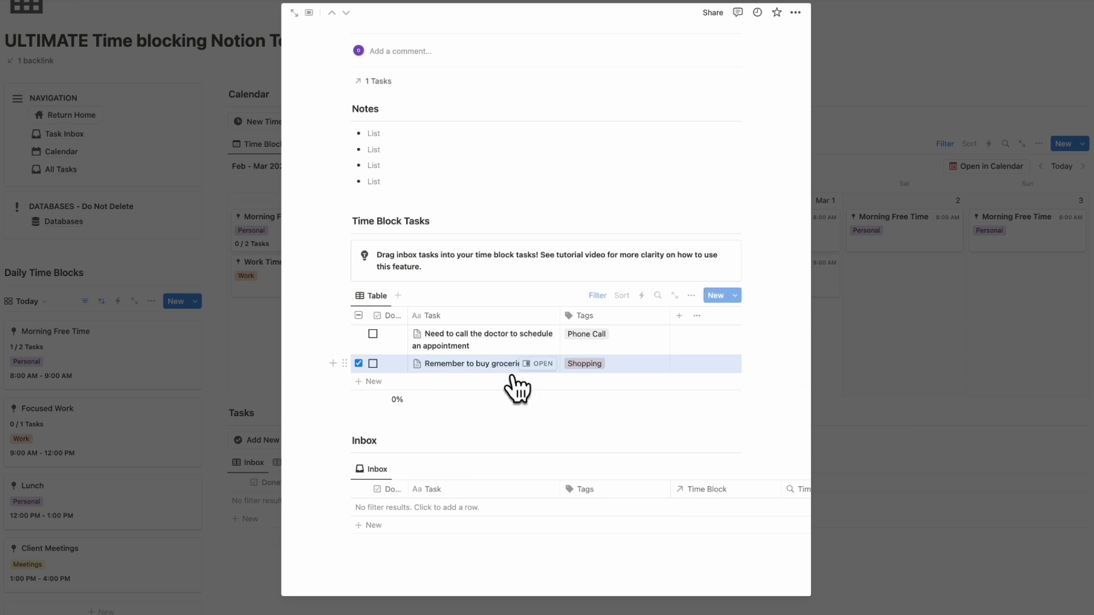
{"action": "left_click", "coordinate": [898, 381]}
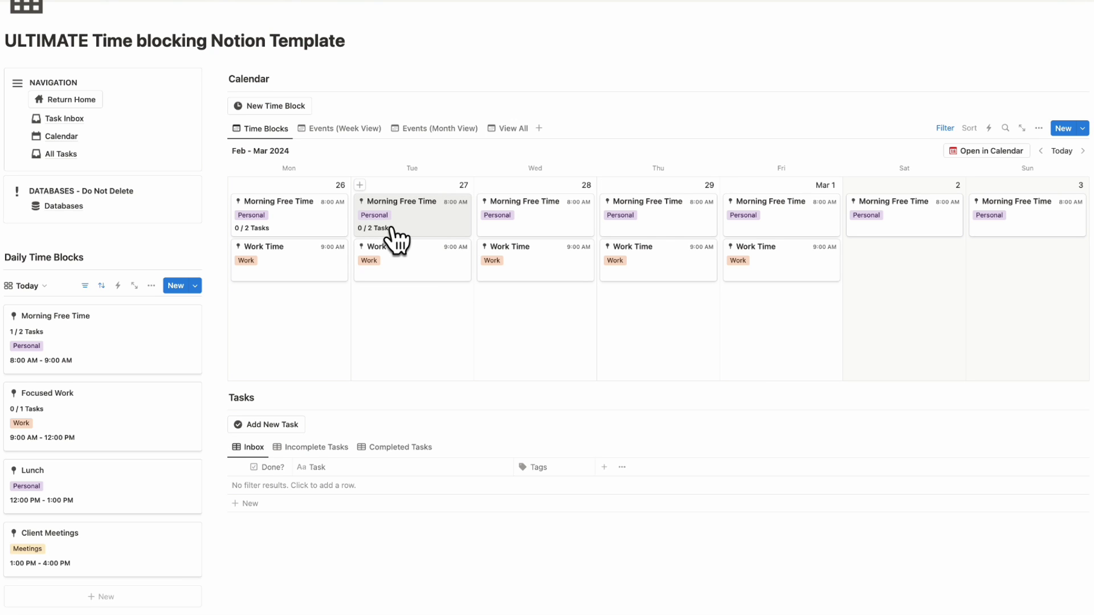
Mark Reply Latest Emails as done in Monday's Morning Free Time block, check the block's Completion, and close its page
{"action": "left_click", "coordinate": [301, 229]}
{"action": "scroll", "coordinate": [365, 342], "scroll_direction": "down", "scroll_amount": 5}
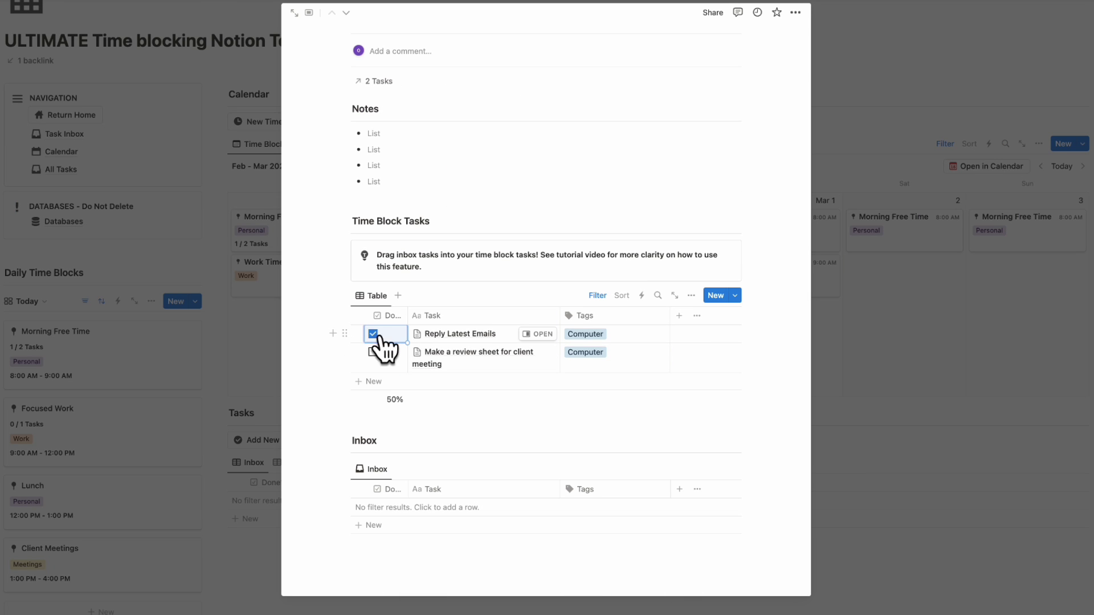
{"action": "scroll", "coordinate": [384, 410], "scroll_direction": "up", "scroll_amount": 5}
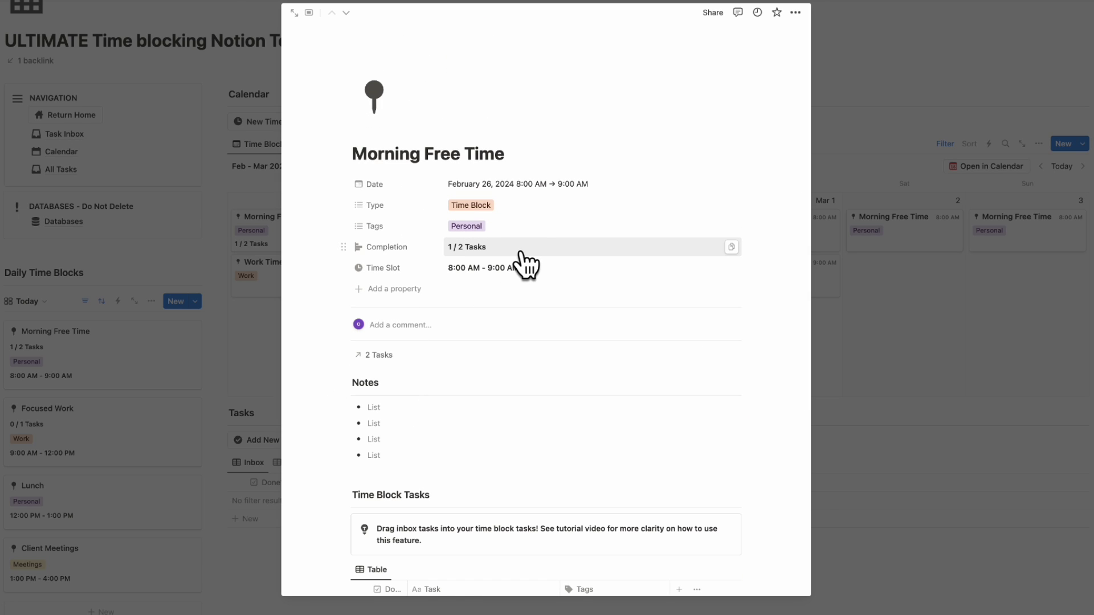
{"action": "left_click", "coordinate": [891, 353]}
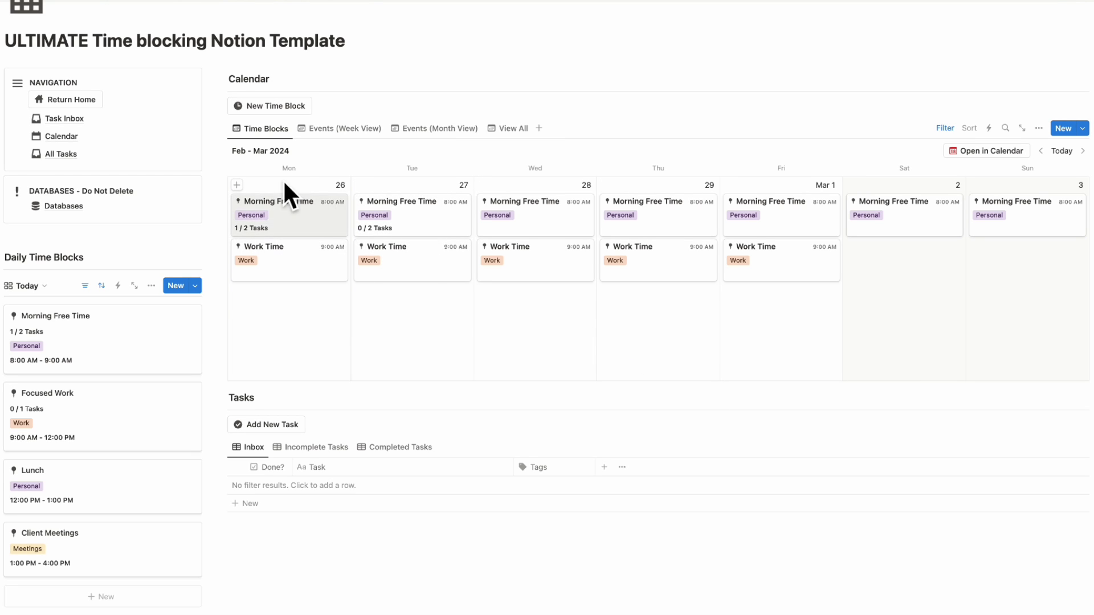
Review the incomplete and completed task lists in the Tasks section, and return to the task inbox
{"action": "scroll", "coordinate": [339, 290], "scroll_direction": "down", "scroll_amount": 5}
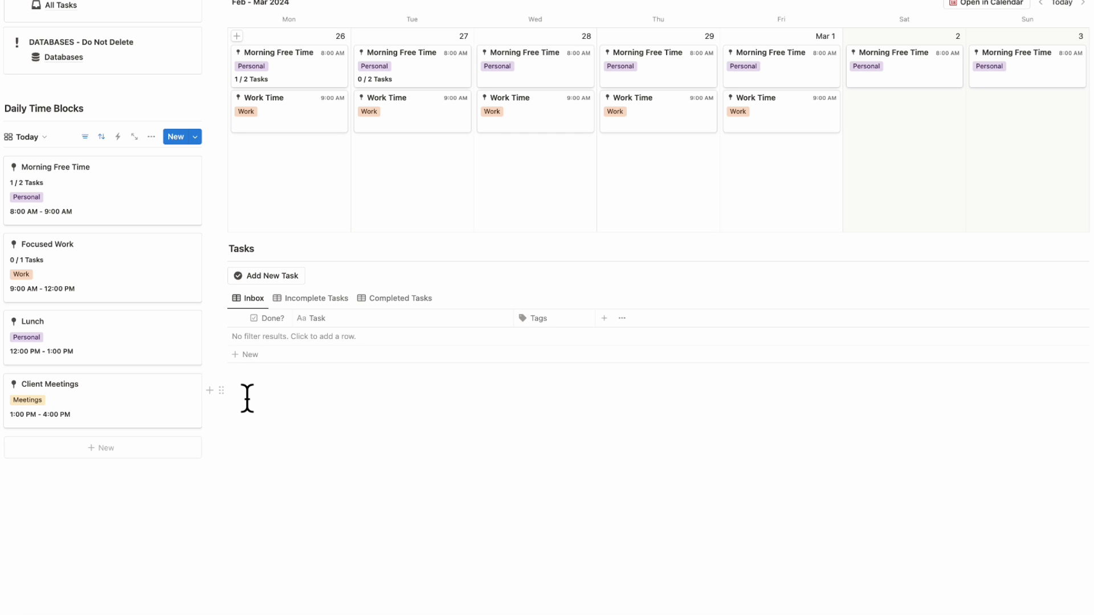
{"action": "scroll", "coordinate": [247, 399], "scroll_direction": "up", "scroll_amount": 2}
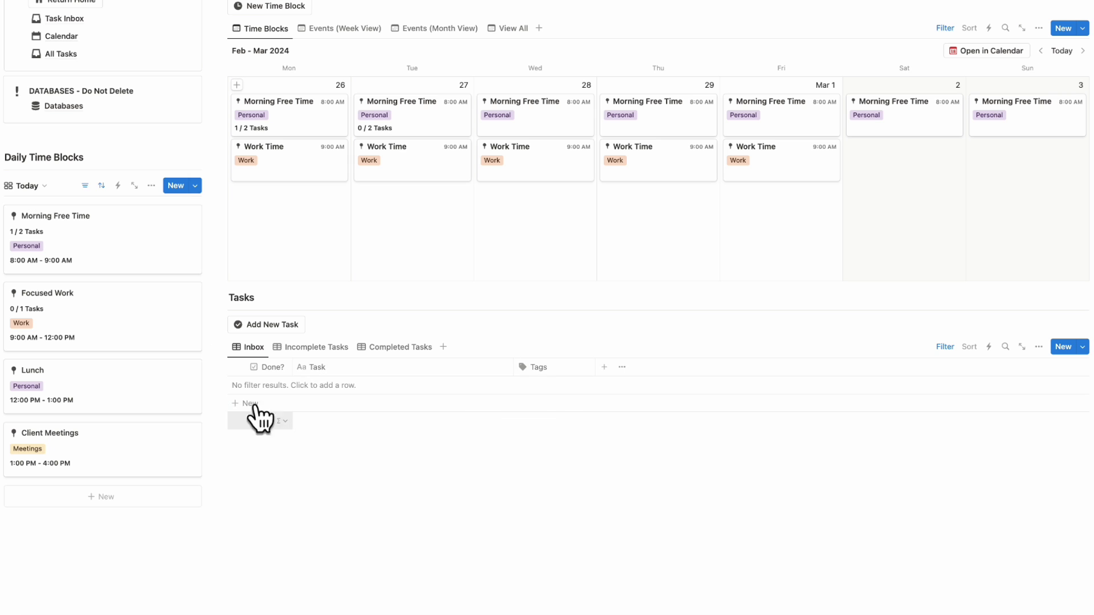
{"action": "left_click", "coordinate": [316, 348]}
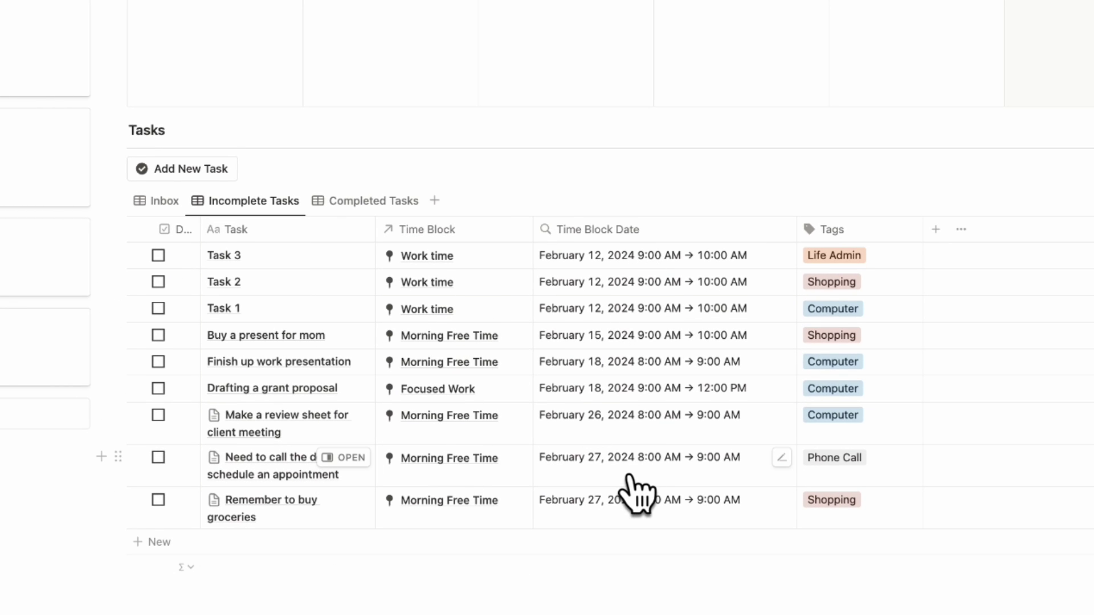
{"action": "left_click", "coordinate": [367, 205]}
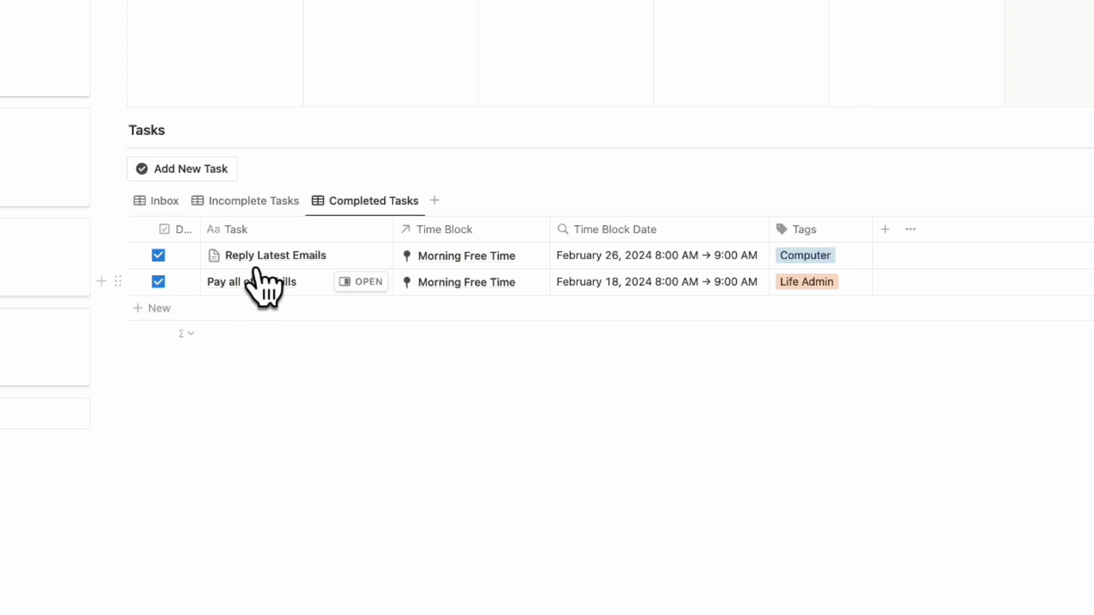
{"action": "scroll", "coordinate": [262, 277], "scroll_direction": "up", "scroll_amount": 2}
{"action": "left_click", "coordinate": [162, 267]}
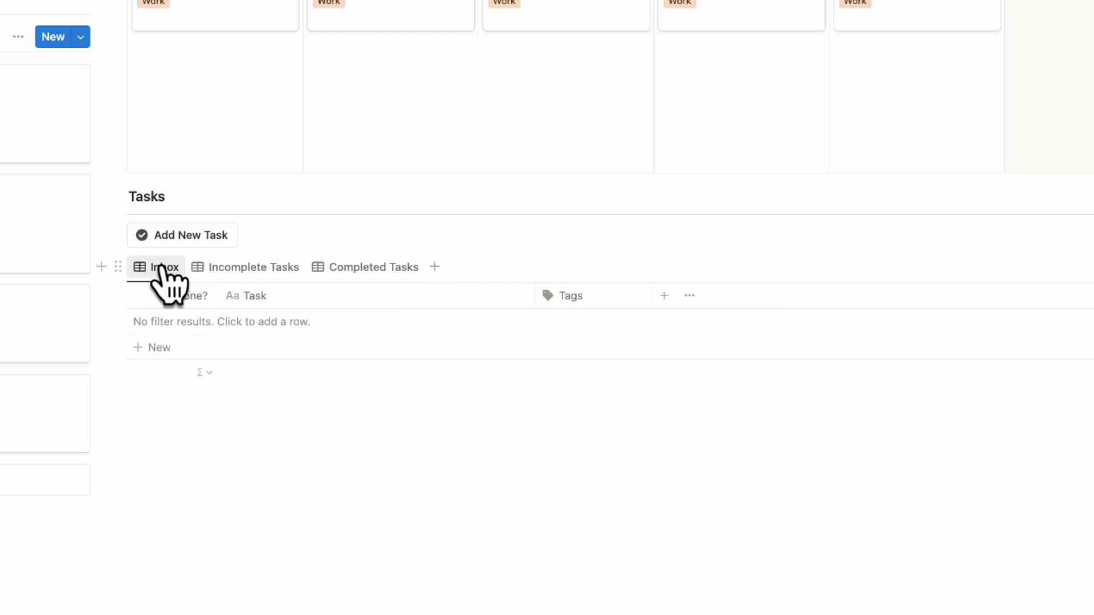
{"action": "scroll", "coordinate": [237, 415], "scroll_direction": "up", "scroll_amount": 4}
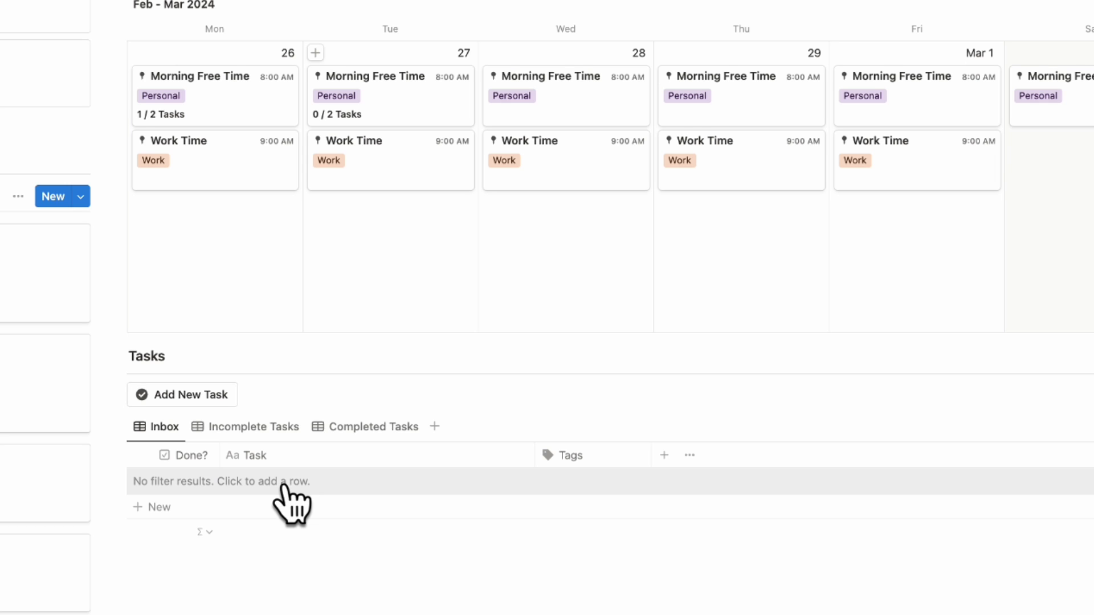
Open Monday's Morning Free Time block to review its Time Block Tasks and Inbox sections, and close its page
{"action": "left_click", "coordinate": [240, 108]}
{"action": "scroll", "coordinate": [535, 183], "scroll_direction": "down", "scroll_amount": 10}
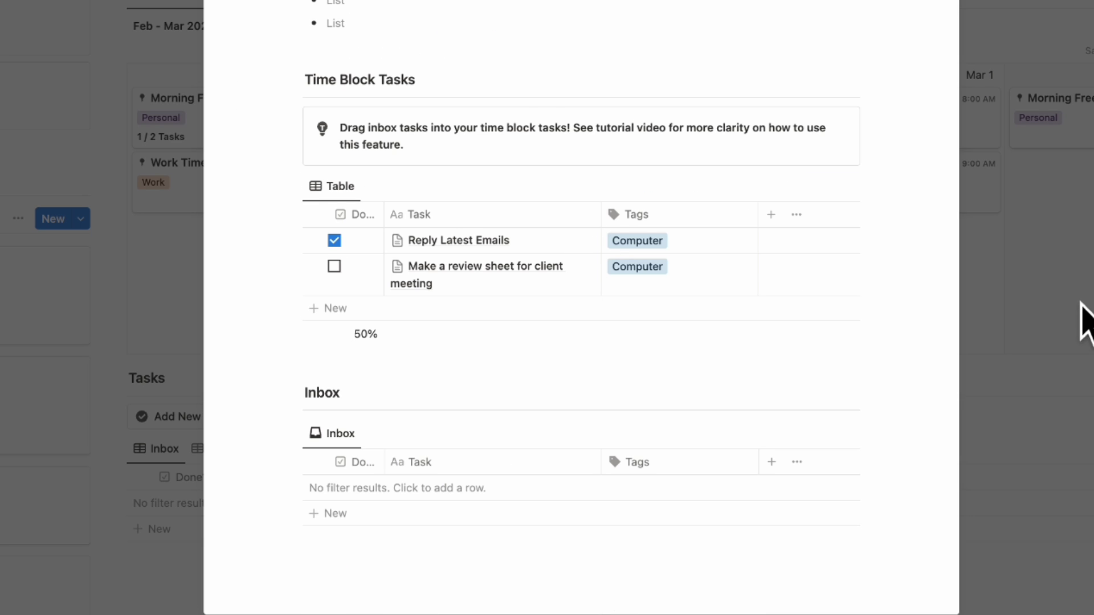
{"action": "left_click", "coordinate": [1085, 322]}
Check the available views of Daily Time Blocks and keep the Today view
{"action": "scroll", "coordinate": [940, 298], "scroll_direction": "down", "scroll_amount": 2}
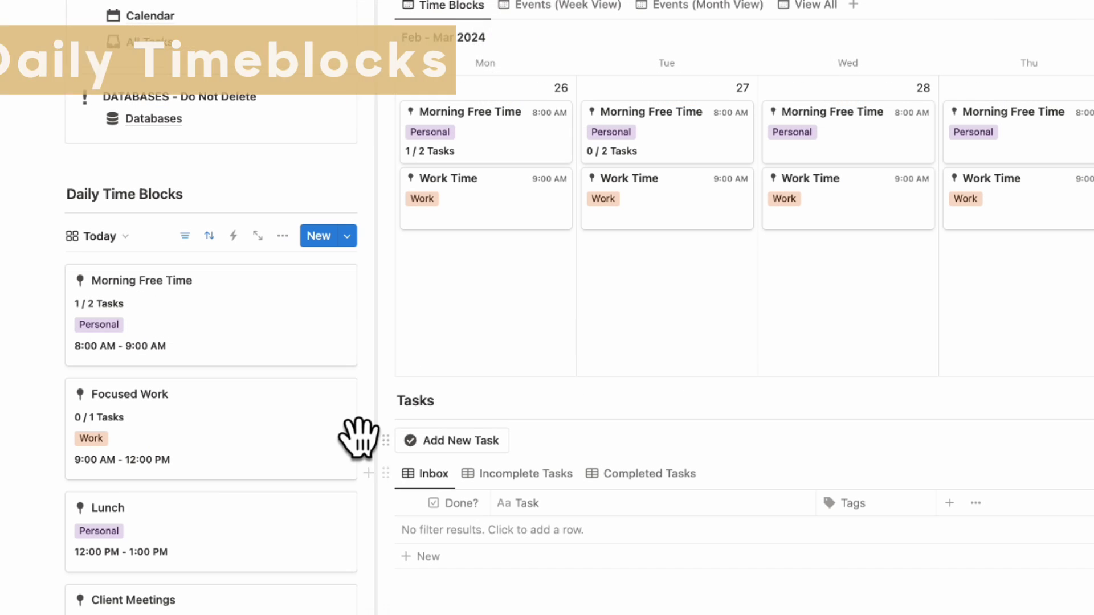
{"action": "left_click", "coordinate": [109, 238]}
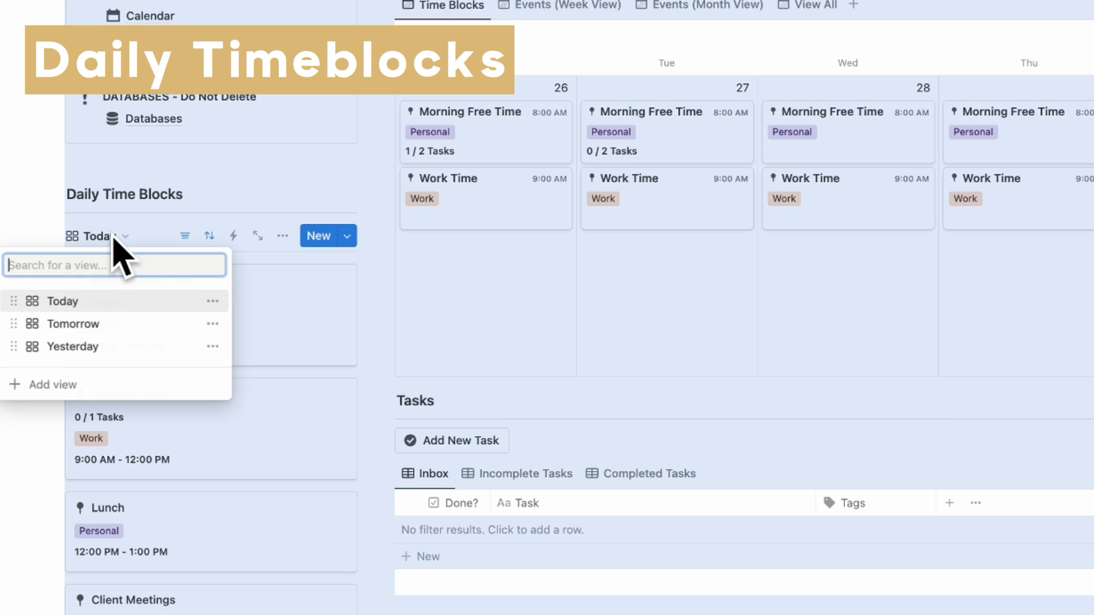
{"action": "left_click", "coordinate": [117, 299]}
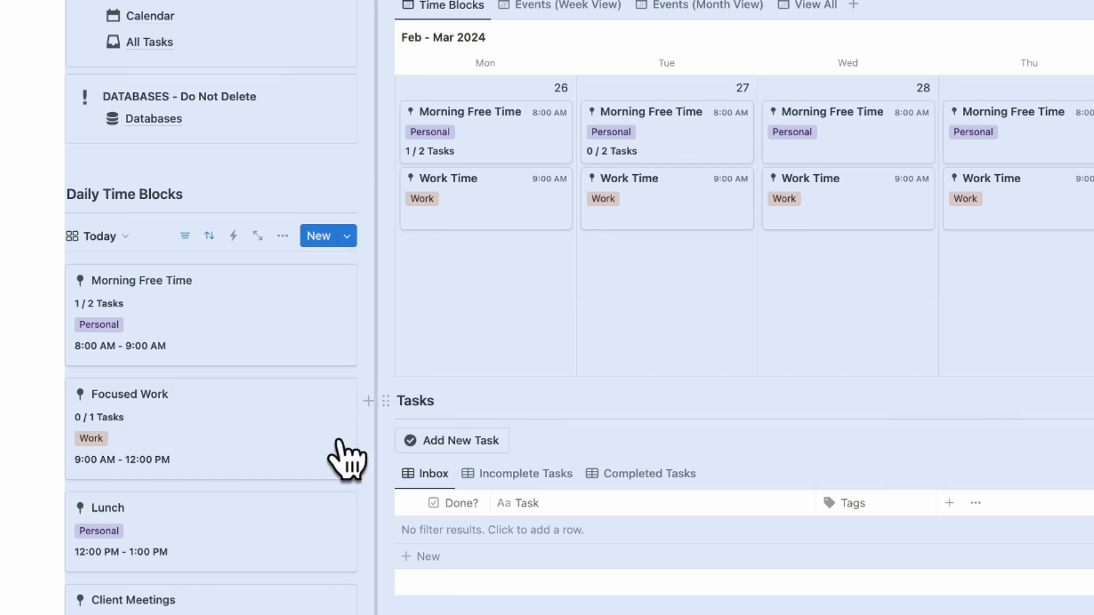
{"action": "left_click", "coordinate": [51, 566]}
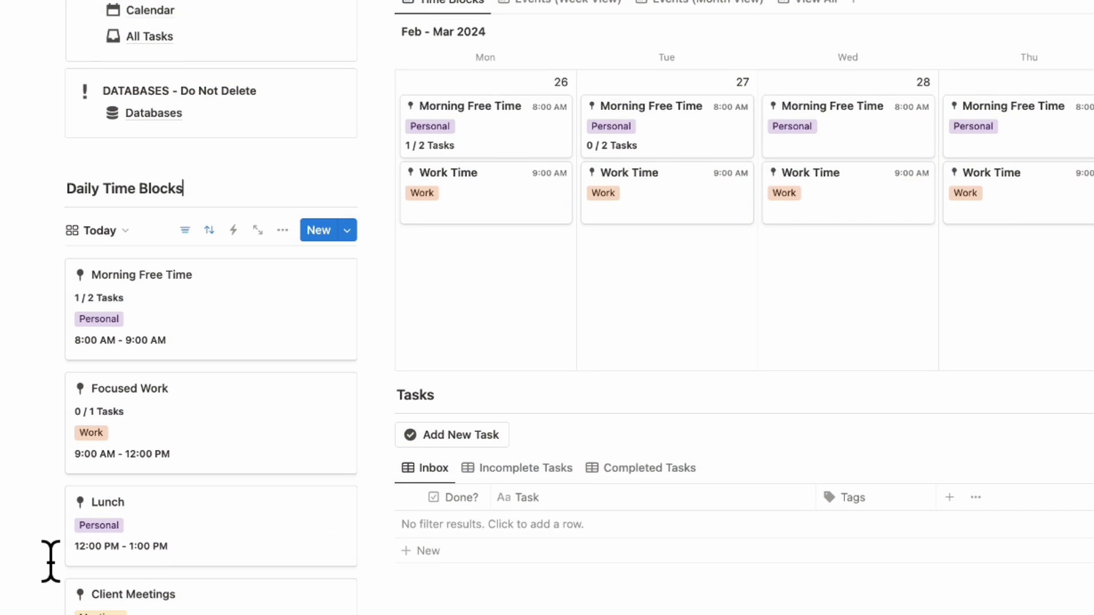
Add a new time block to today's Daily Time Blocks and title it Hobby Class
{"action": "scroll", "coordinate": [51, 567], "scroll_direction": "down", "scroll_amount": 2}
{"action": "scroll", "coordinate": [256, 593], "scroll_direction": "down", "scroll_amount": 3}
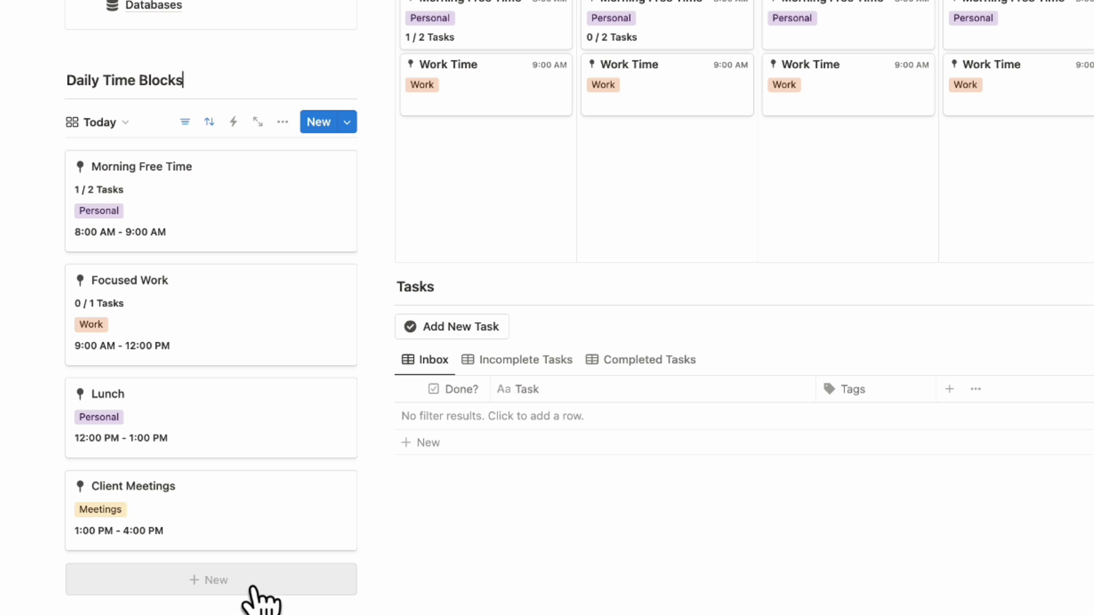
{"action": "left_click", "coordinate": [252, 588]}
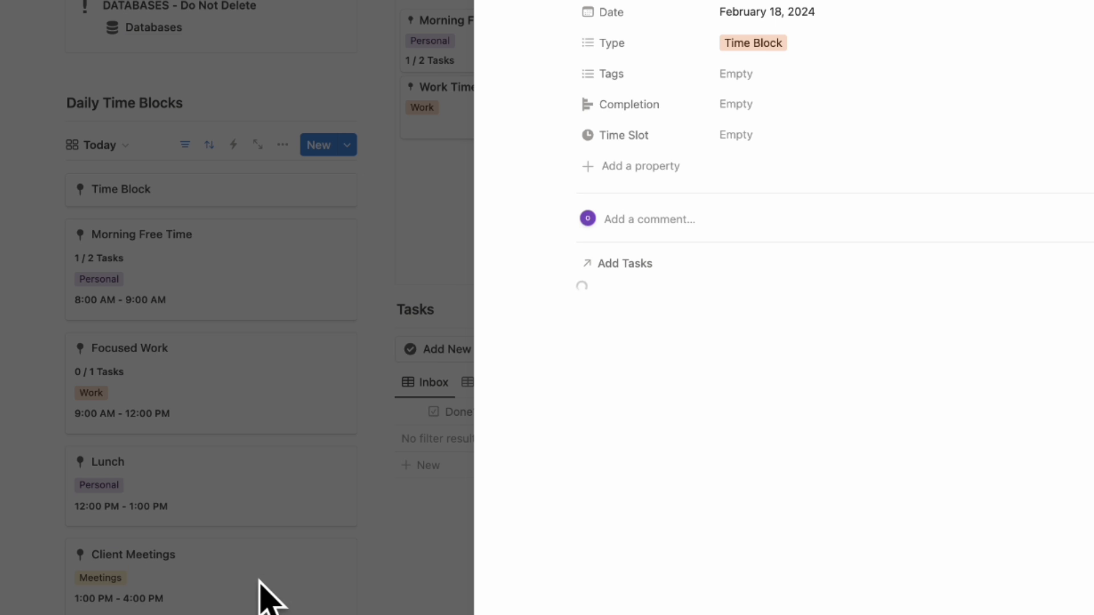
{"action": "triple_click", "coordinate": [388, 185]}
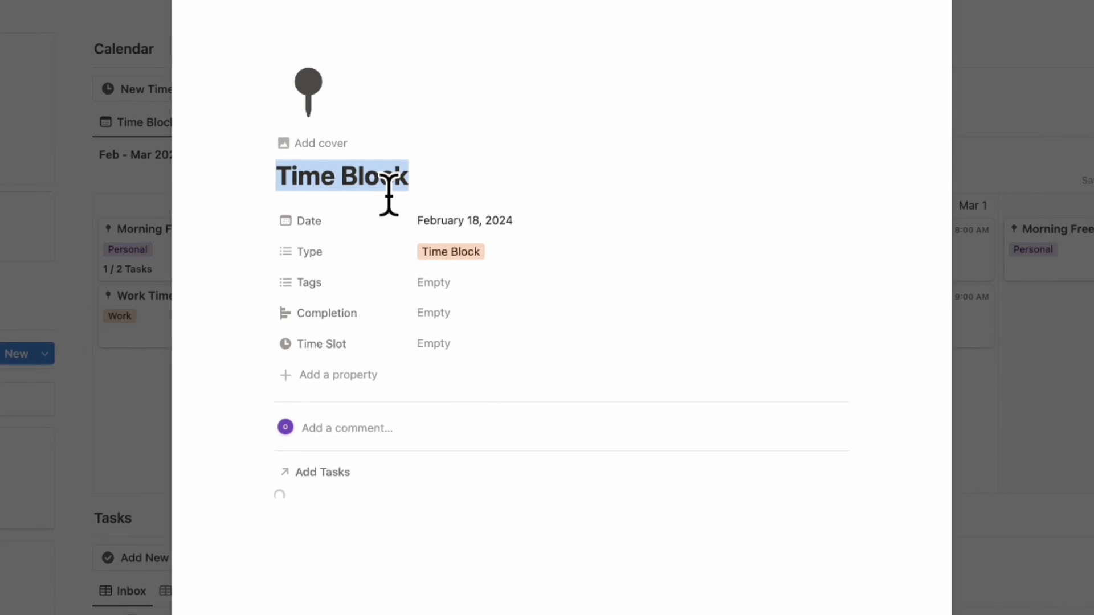
{"action": "key", "text": "Left"}
{"action": "key", "text": "BackSpace"}
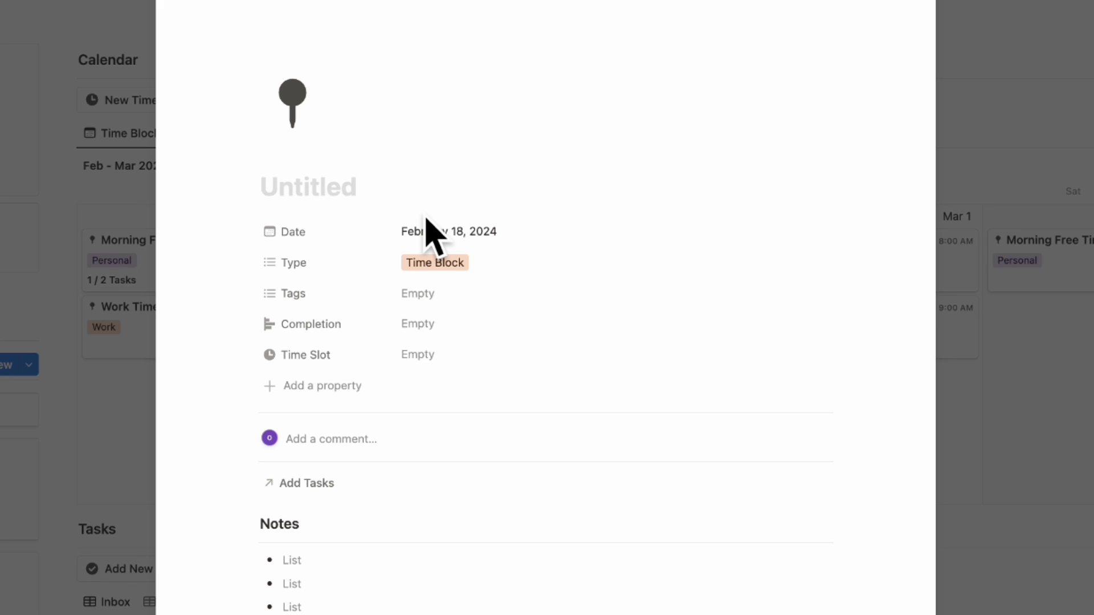
{"action": "type", "text": "Hobby Class"}
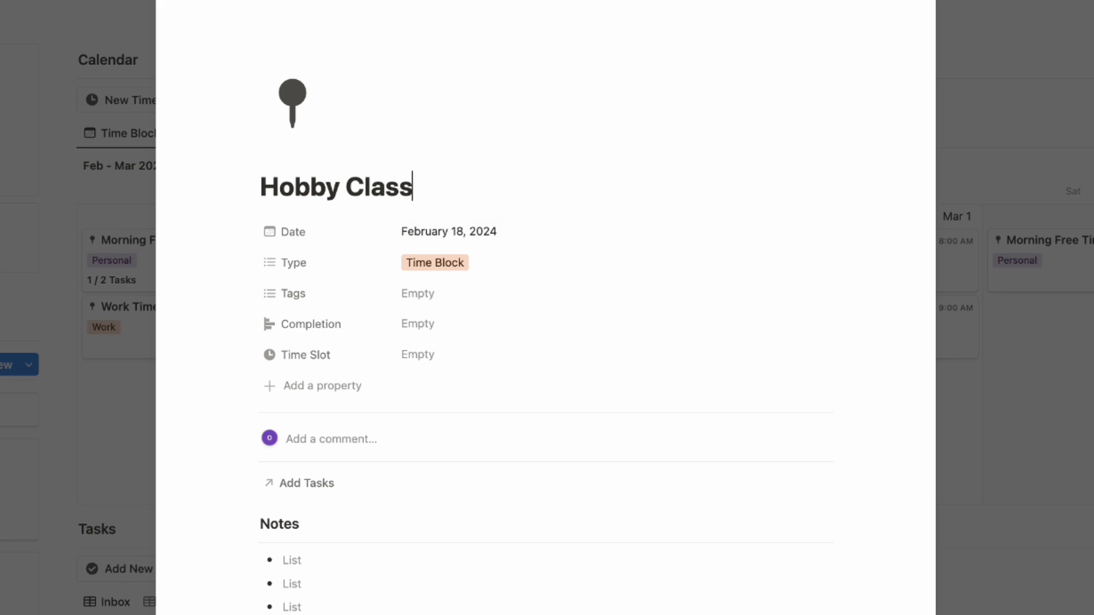
Give the Hobby Class block an end date and times, running from 4:00 PM to 5:00 PM on February 18, 2024
{"action": "left_click", "coordinate": [547, 229]}
{"action": "left_click", "coordinate": [589, 551]}
{"action": "left_click", "coordinate": [590, 572]}
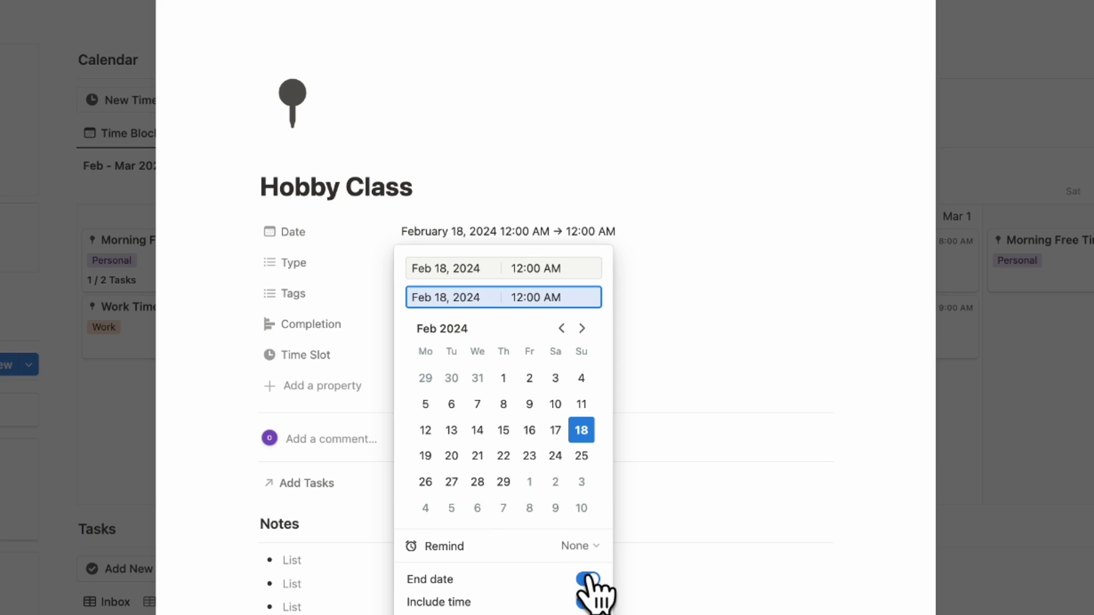
{"action": "left_click", "coordinate": [537, 269]}
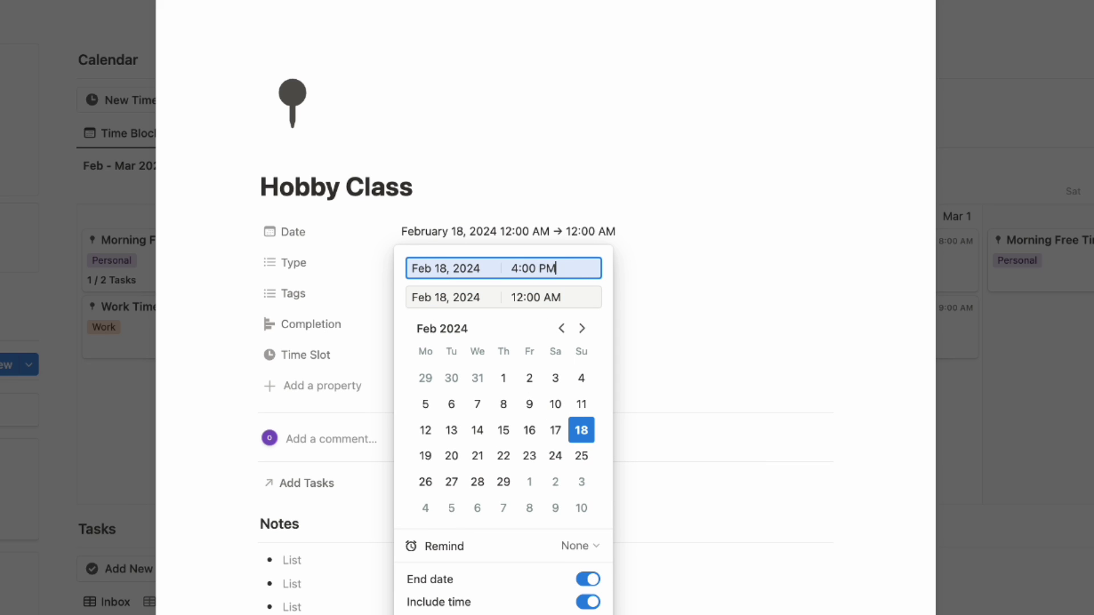
{"action": "key", "text": "Return"}
{"action": "left_click", "coordinate": [593, 230]}
{"action": "left_click", "coordinate": [569, 297]}
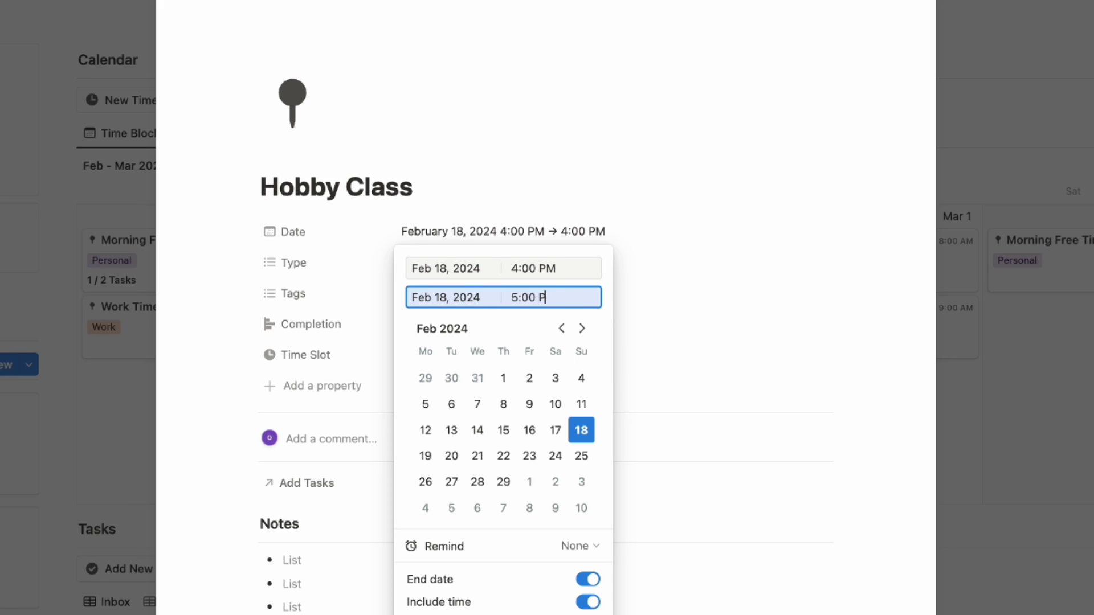
{"action": "left_click", "coordinate": [734, 257]}
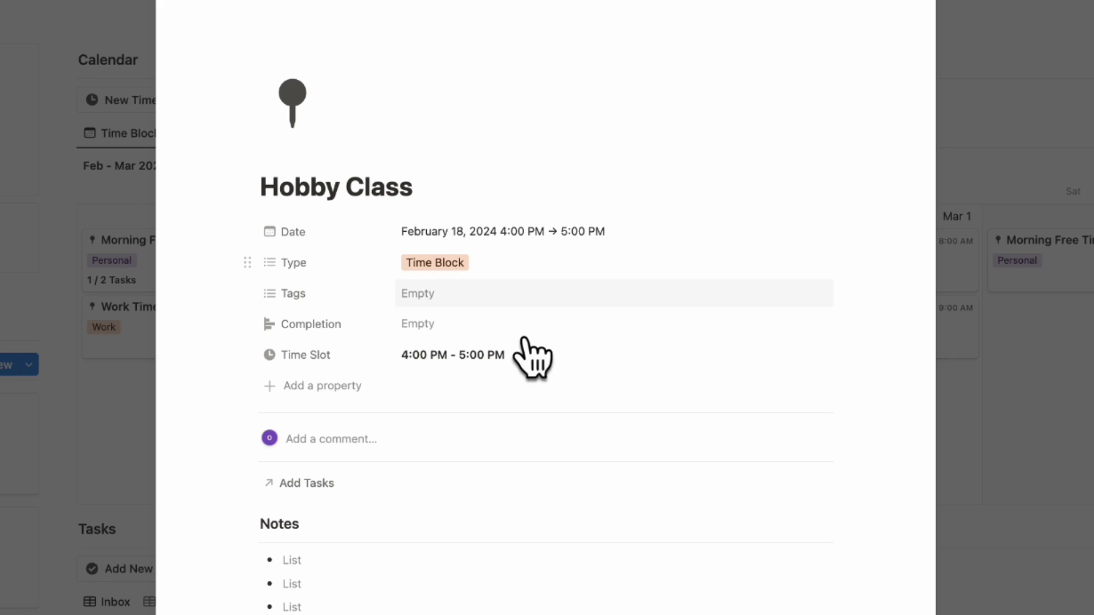
Add the task "Remember to bring all materials and shop for them" to the Hobby Class block's Time Block Tasks
{"action": "scroll", "coordinate": [523, 340], "scroll_direction": "down", "scroll_amount": 6}
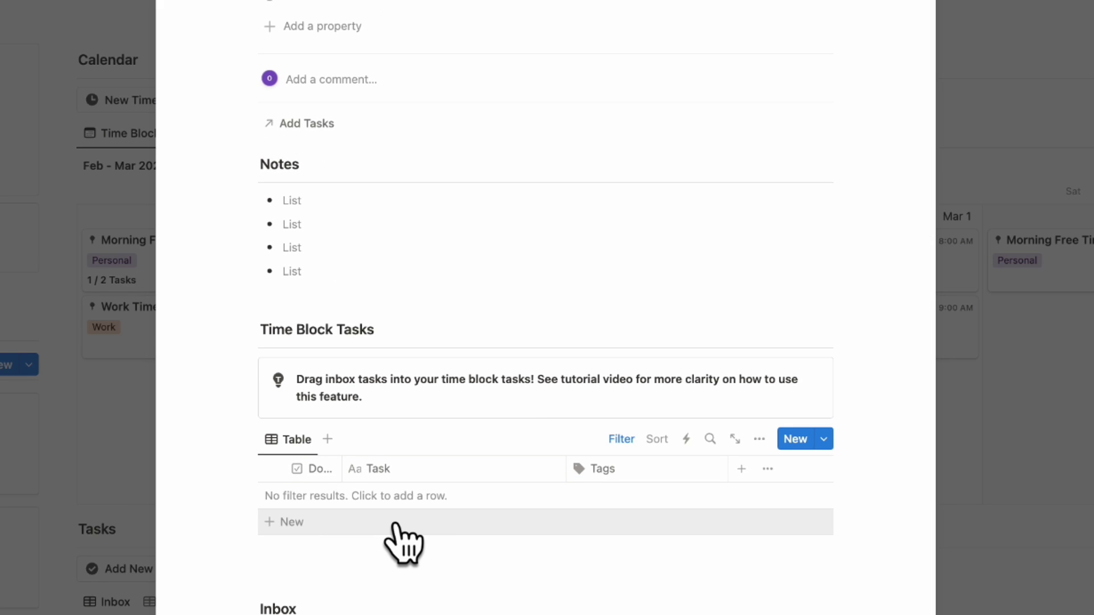
{"action": "left_click", "coordinate": [398, 525]}
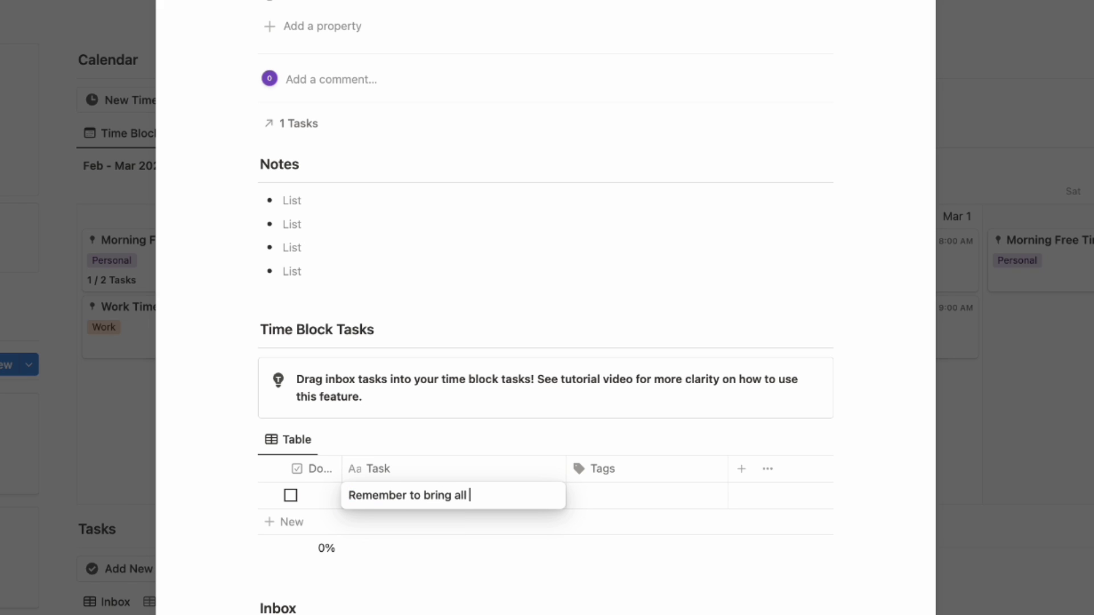
{"action": "type", "text": "Remember to bring all materials ans"}
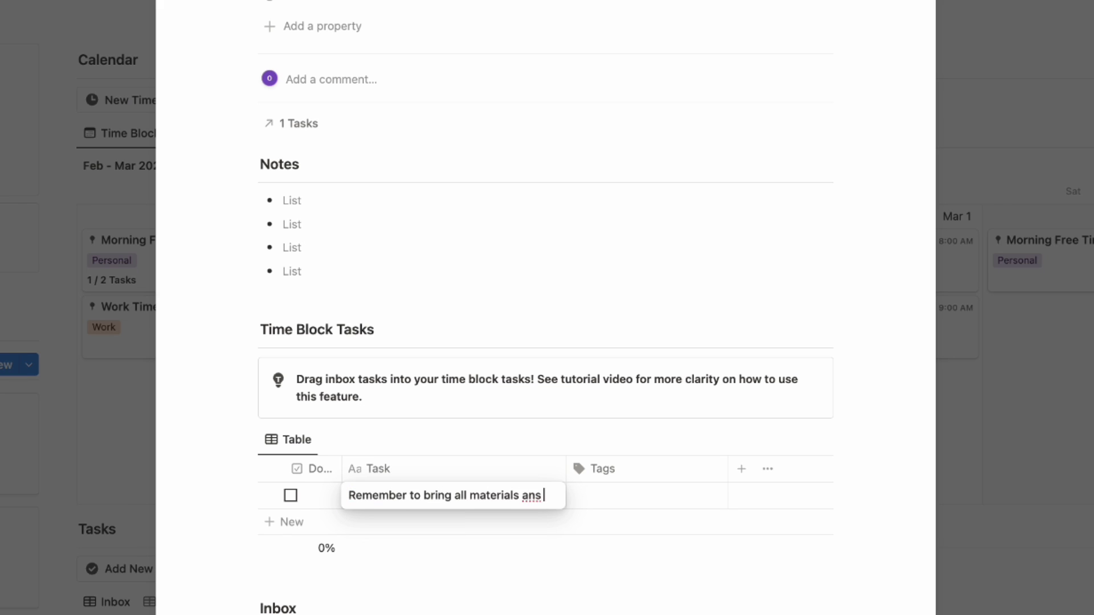
{"action": "type", "text": " sh"}
{"action": "key", "text": "BackSpace"}
{"action": "key", "text": "BackSpace"}
{"action": "key", "text": "BackSpace"}
{"action": "key", "text": "BackSpace"}
{"action": "type", "text": "d shop for"}
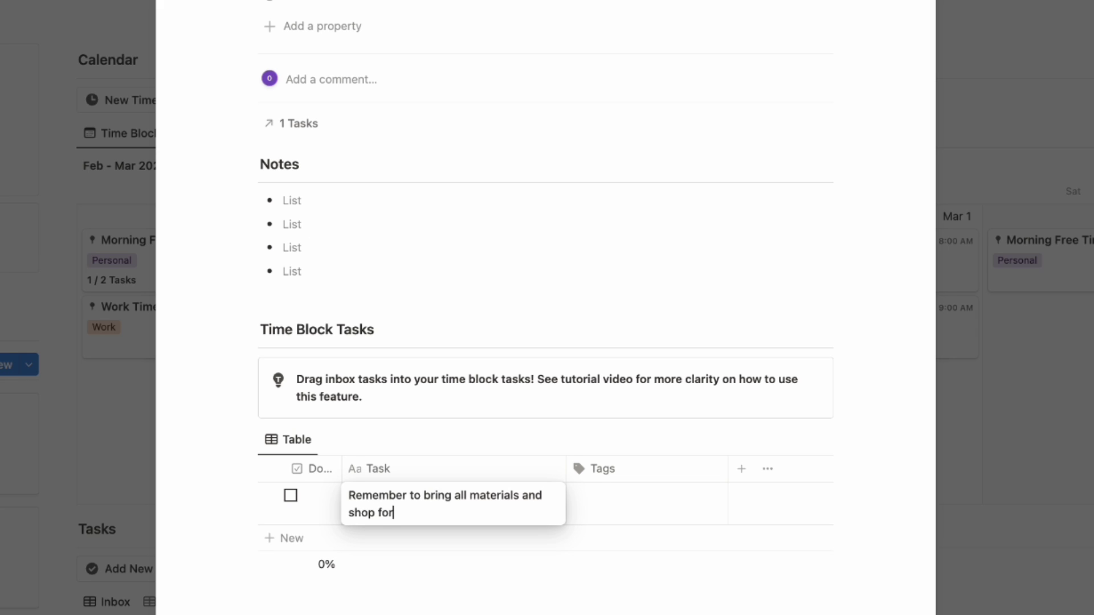
{"action": "type", "text": " them"}
{"action": "key", "text": "Escape"}
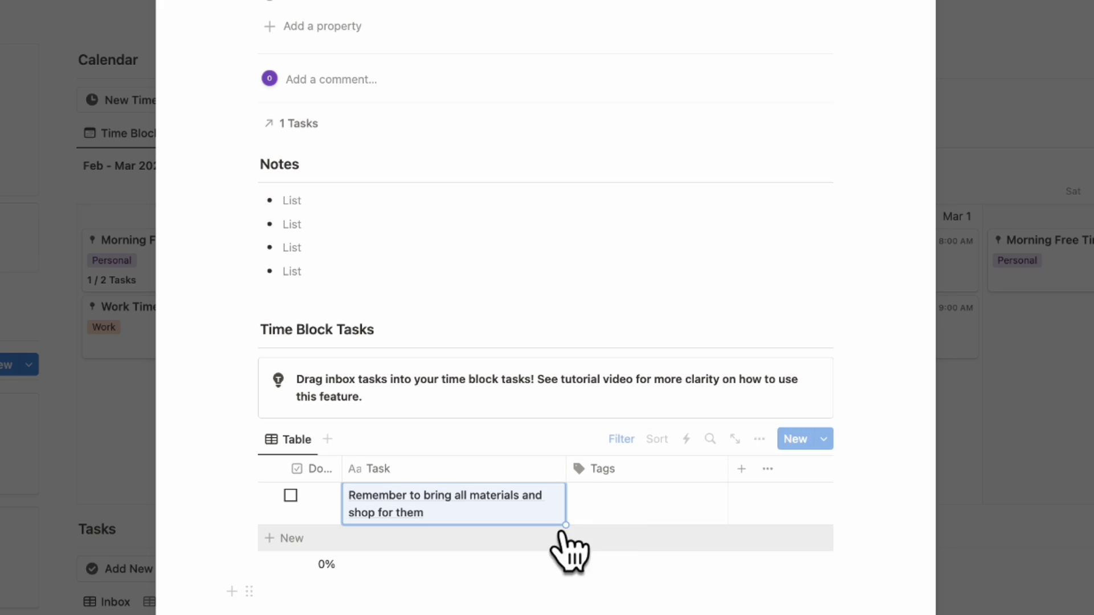
Tag the Hobby Class block as Personal, close its page, and check it among today's Daily Time Blocks
{"action": "scroll", "coordinate": [325, 557], "scroll_direction": "up", "scroll_amount": 3}
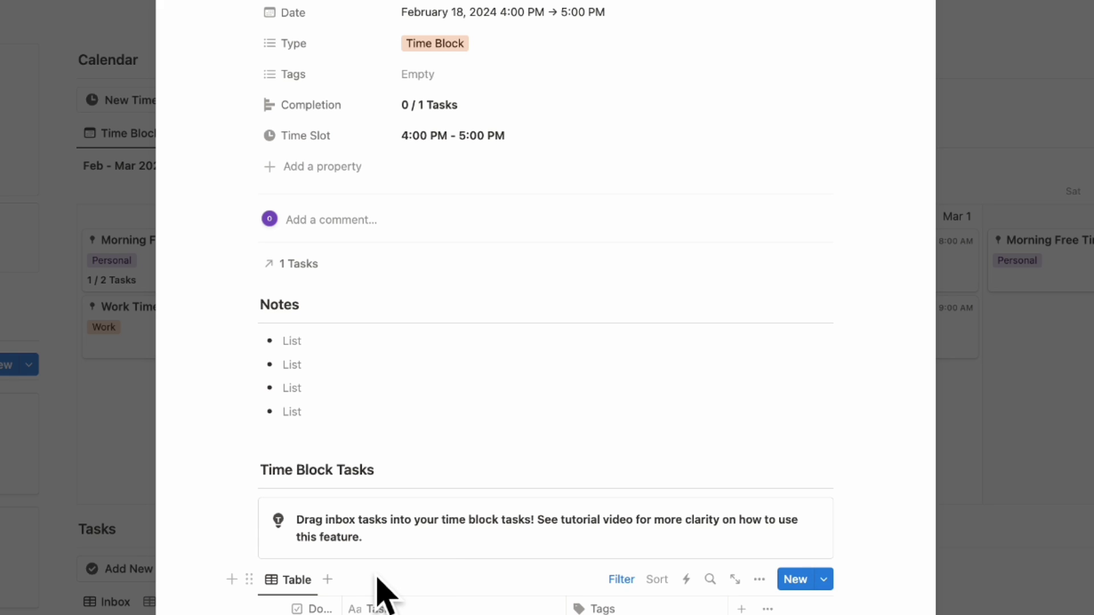
{"action": "scroll", "coordinate": [374, 595], "scroll_direction": "down", "scroll_amount": 3}
{"action": "scroll", "coordinate": [594, 469], "scroll_direction": "up", "scroll_amount": 5}
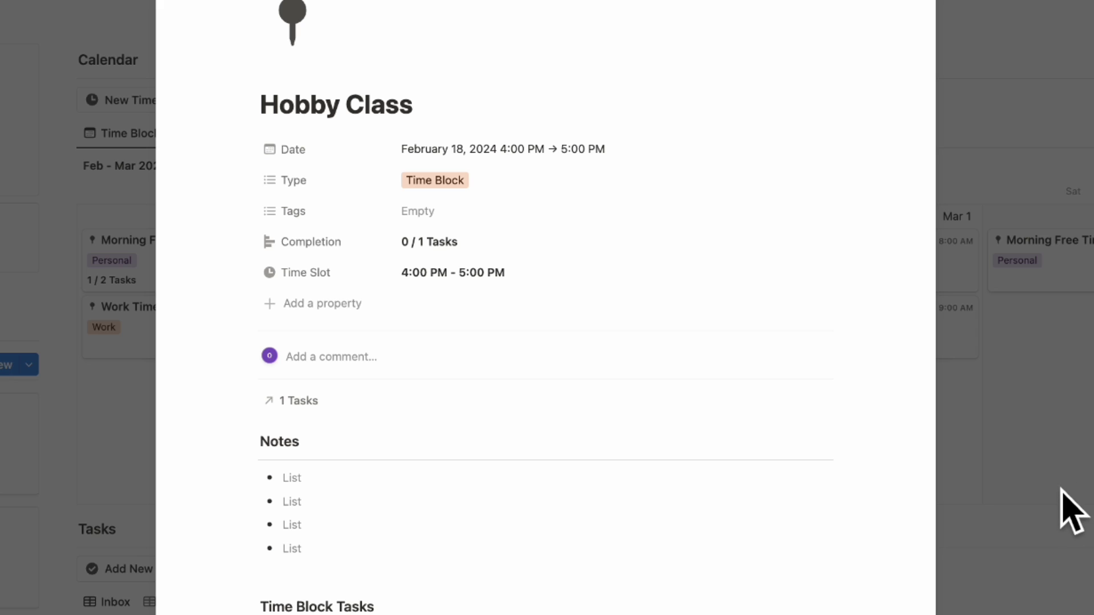
{"action": "left_click", "coordinate": [672, 211]}
{"action": "left_click", "coordinate": [656, 265]}
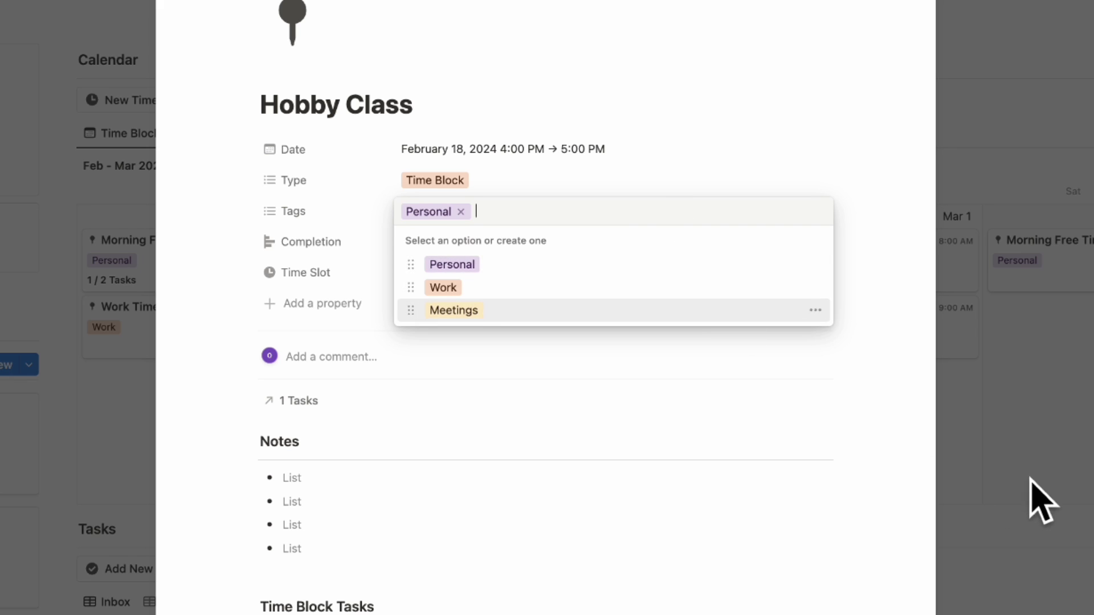
{"action": "left_click", "coordinate": [1043, 502]}
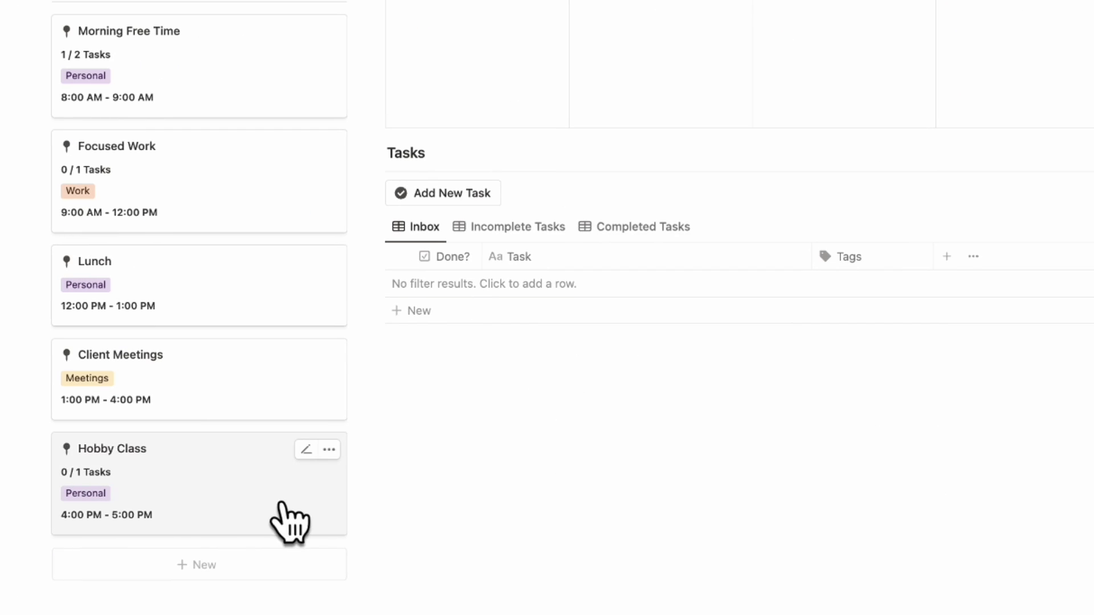
{"action": "scroll", "coordinate": [231, 525], "scroll_direction": "up", "scroll_amount": 4}
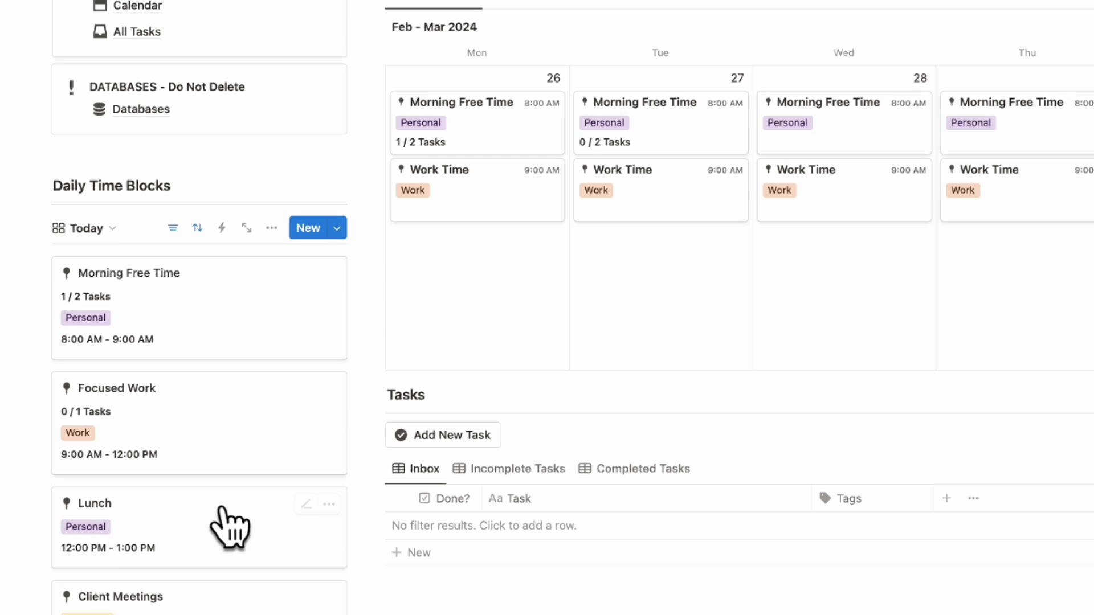
View tomorrow's and yesterday's time blocks in the Daily Time Blocks section
{"action": "left_click", "coordinate": [86, 228]}
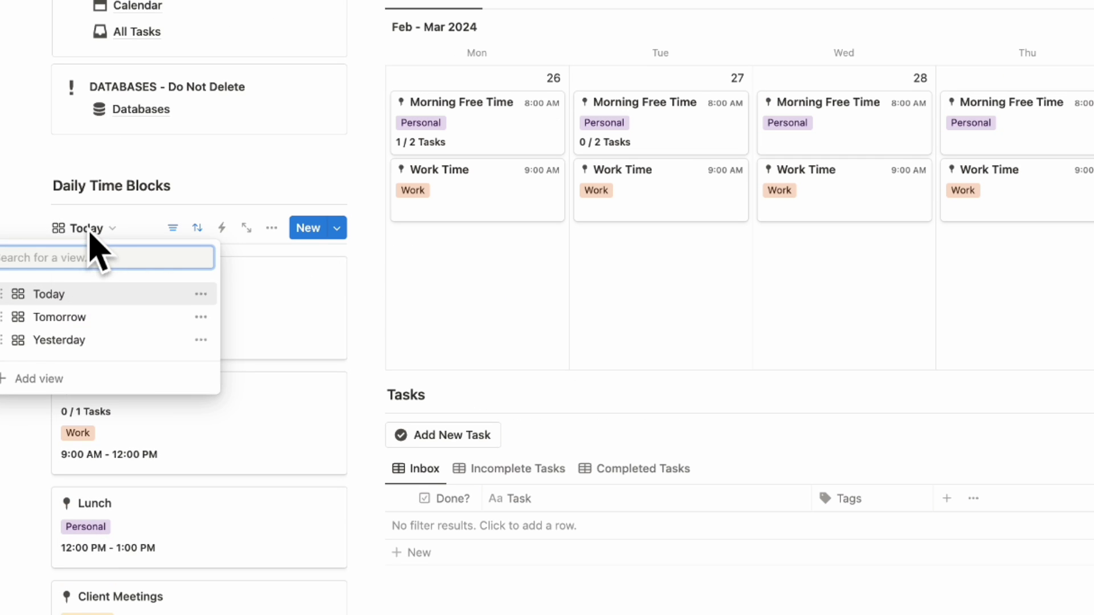
{"action": "left_click", "coordinate": [120, 318]}
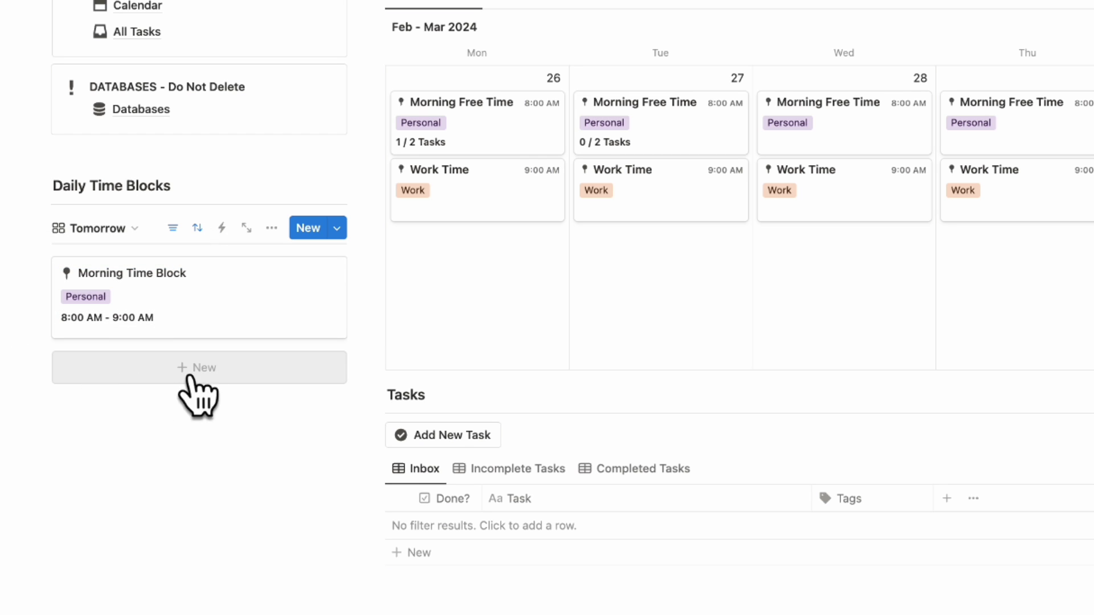
{"action": "left_click", "coordinate": [114, 229]}
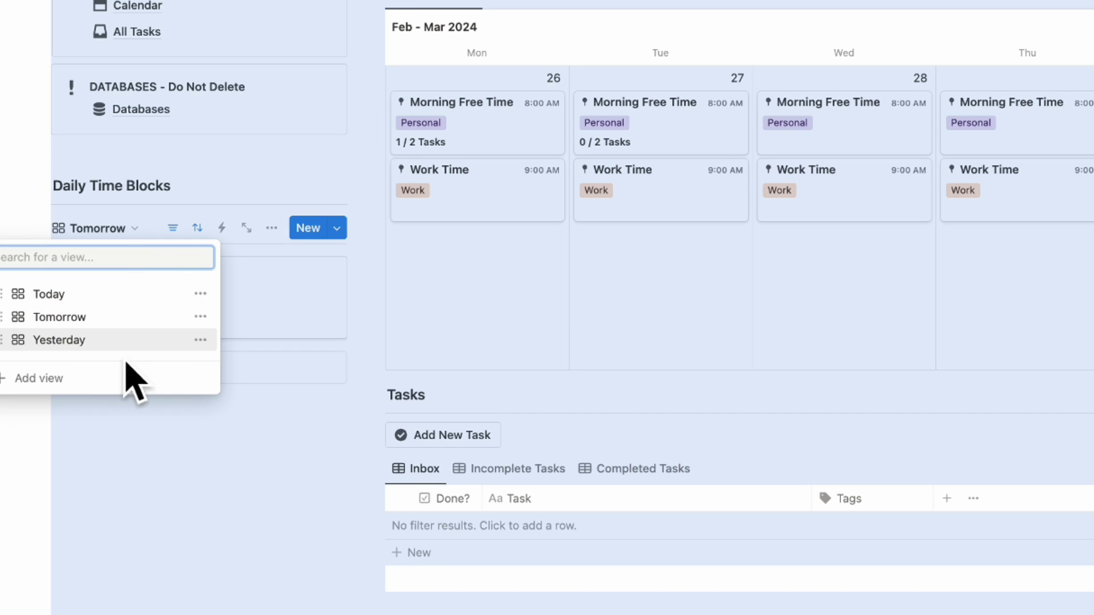
{"action": "left_click", "coordinate": [105, 341]}
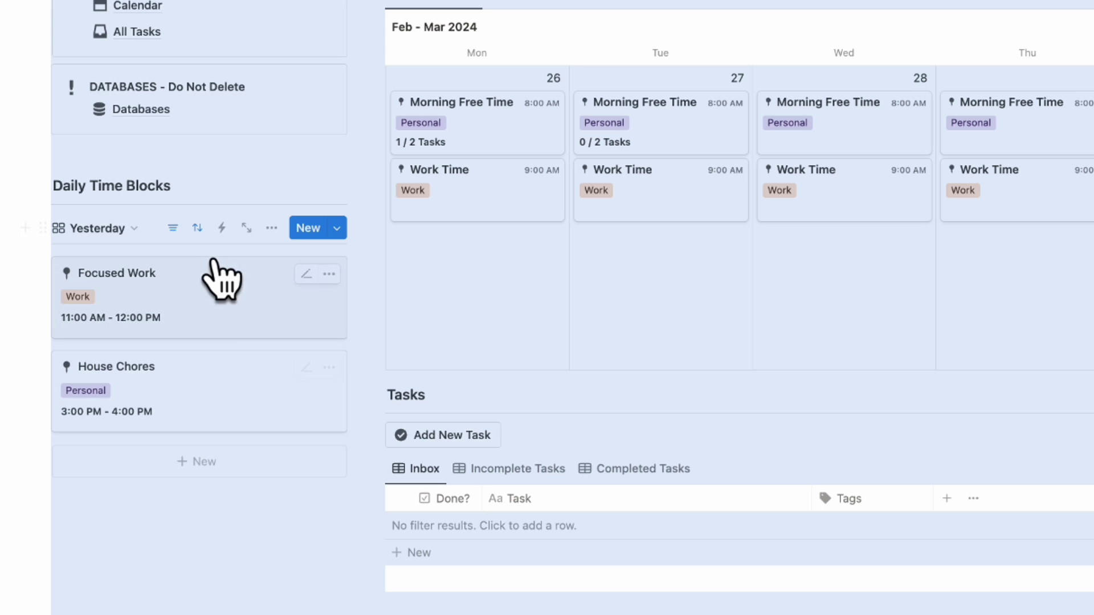
{"action": "key", "text": "Escape"}
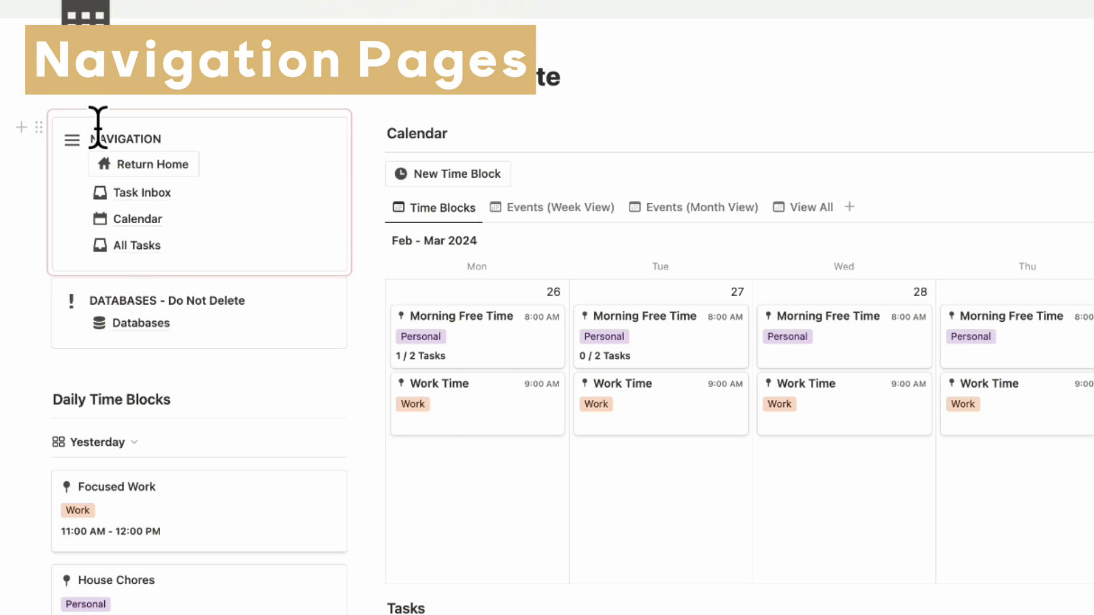
Check the Task Inbox page and browse the Calendar page's month views, ending on Time Blocks (Week)
{"action": "left_click", "coordinate": [166, 194]}
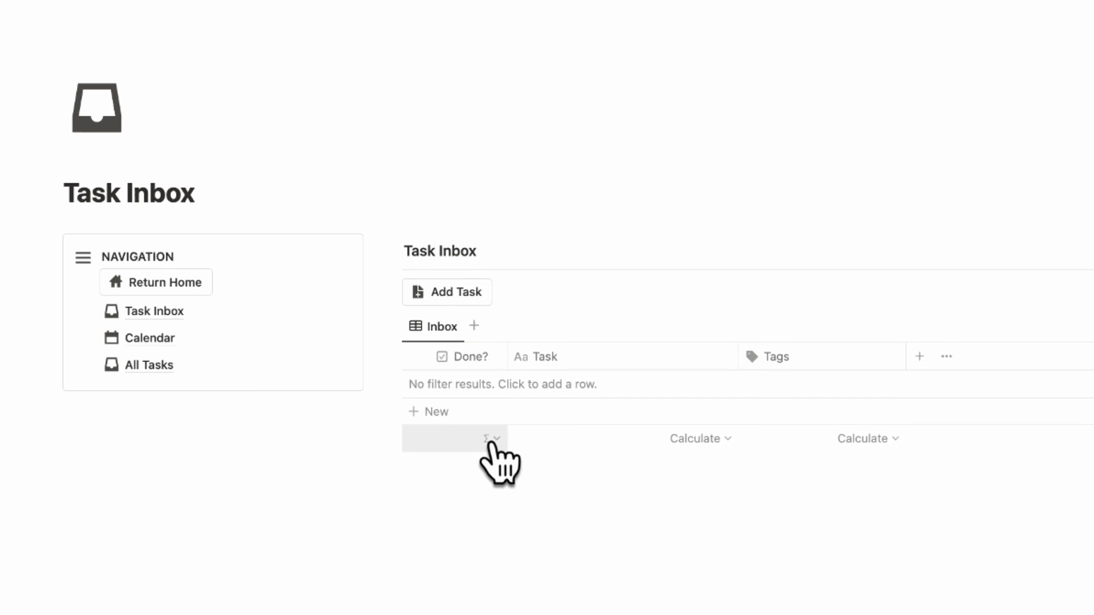
{"action": "left_click", "coordinate": [168, 337]}
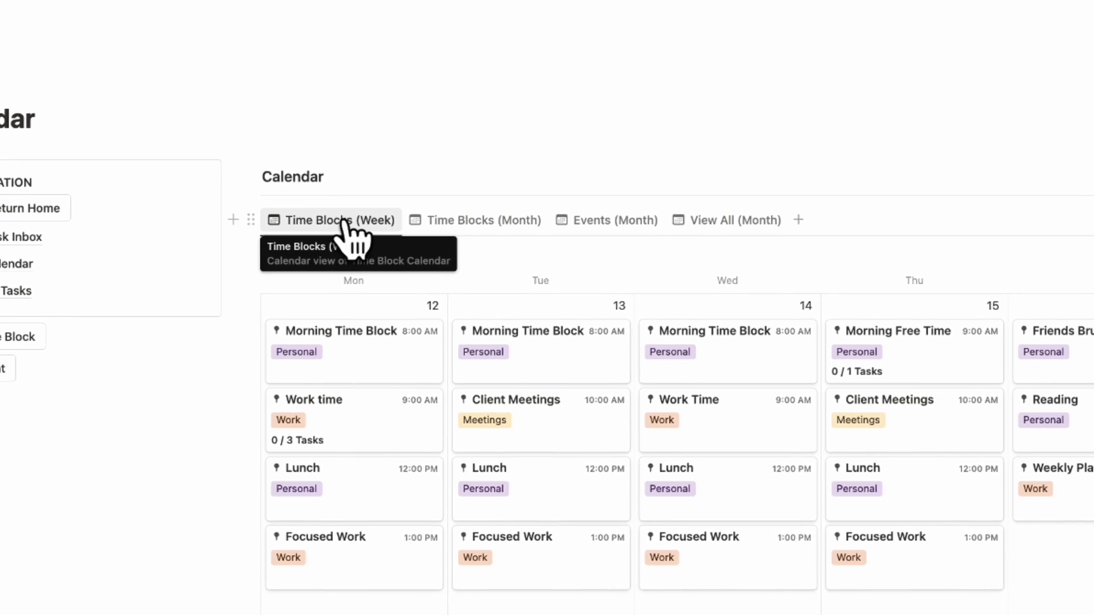
{"action": "left_click", "coordinate": [400, 192]}
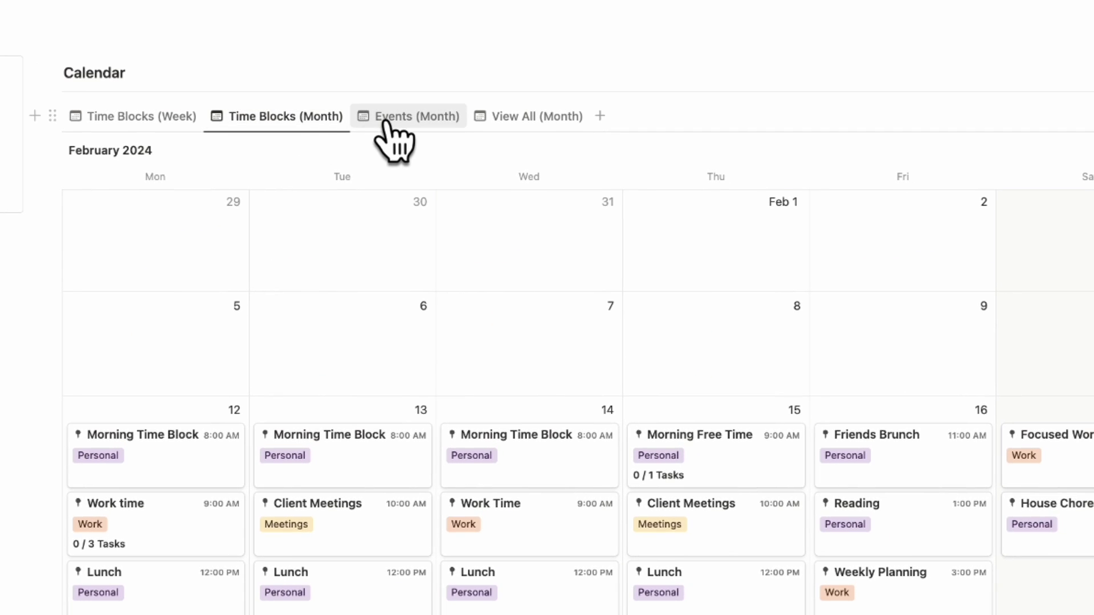
{"action": "left_click", "coordinate": [523, 191]}
{"action": "left_click", "coordinate": [520, 119]}
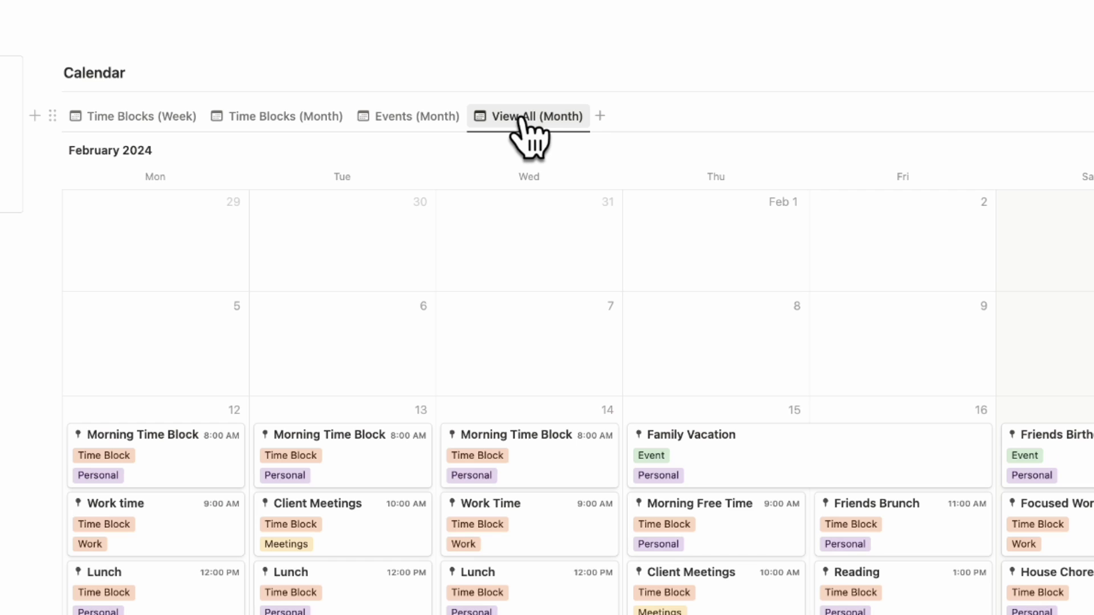
{"action": "scroll", "coordinate": [539, 342], "scroll_direction": "down", "scroll_amount": 7}
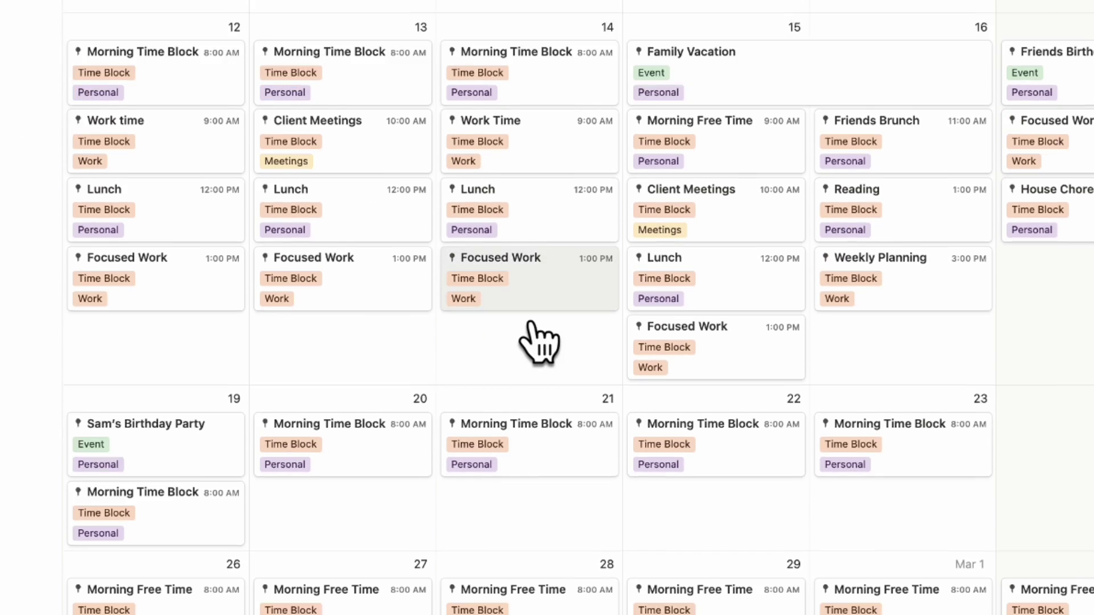
{"action": "scroll", "coordinate": [539, 342], "scroll_direction": "up", "scroll_amount": 7}
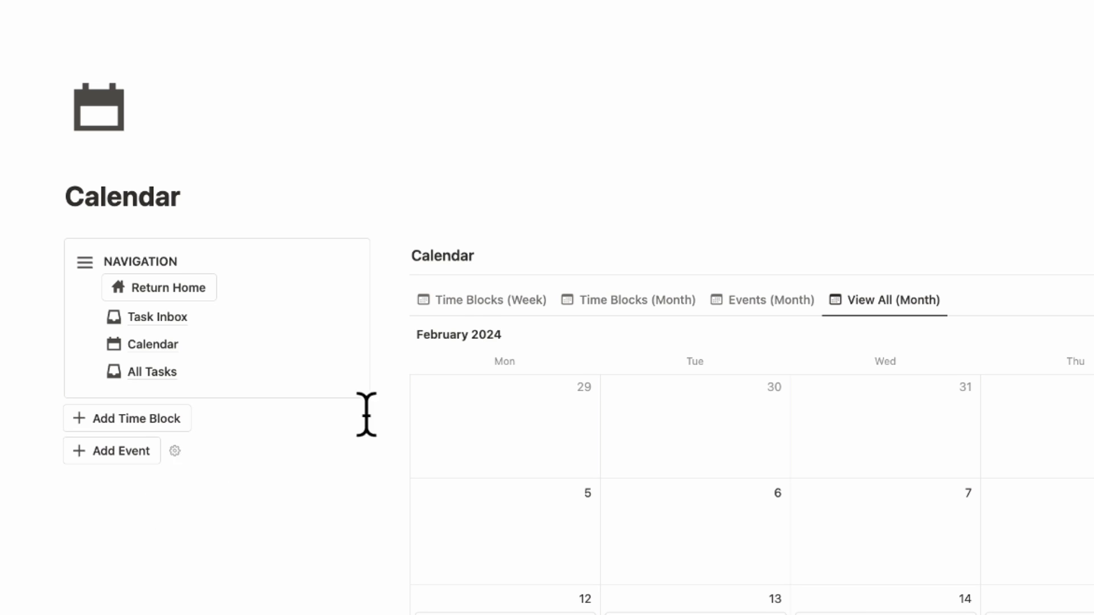
{"action": "left_click", "coordinate": [480, 301]}
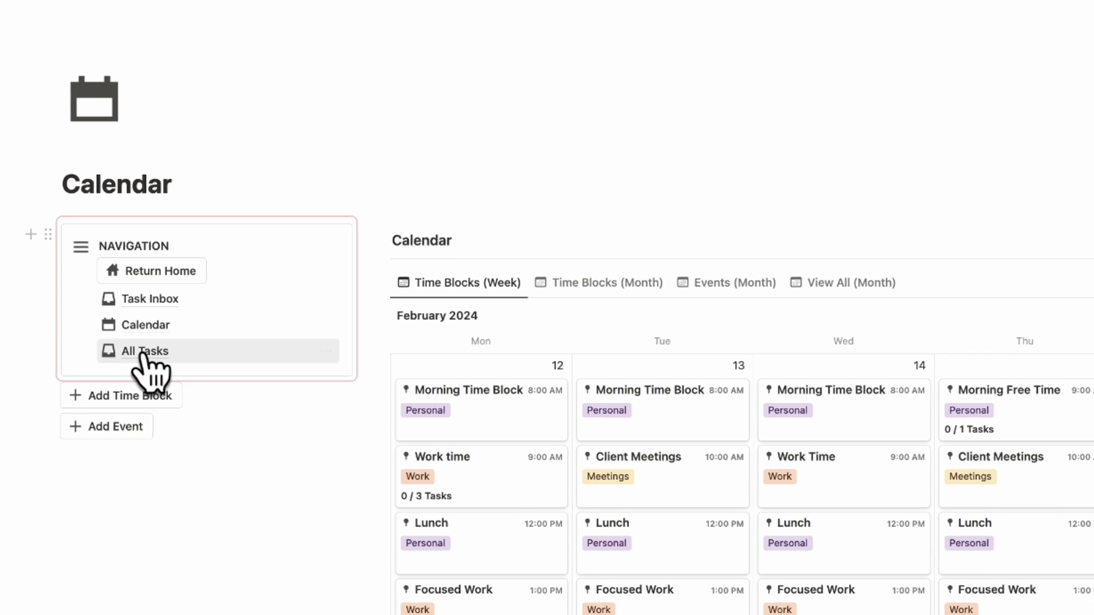
Open the All Tasks page and review its Incomplete Tasks and Completed Tasks views
{"action": "mouse_move", "coordinate": [165, 371]}
{"action": "left_click", "coordinate": [140, 293]}
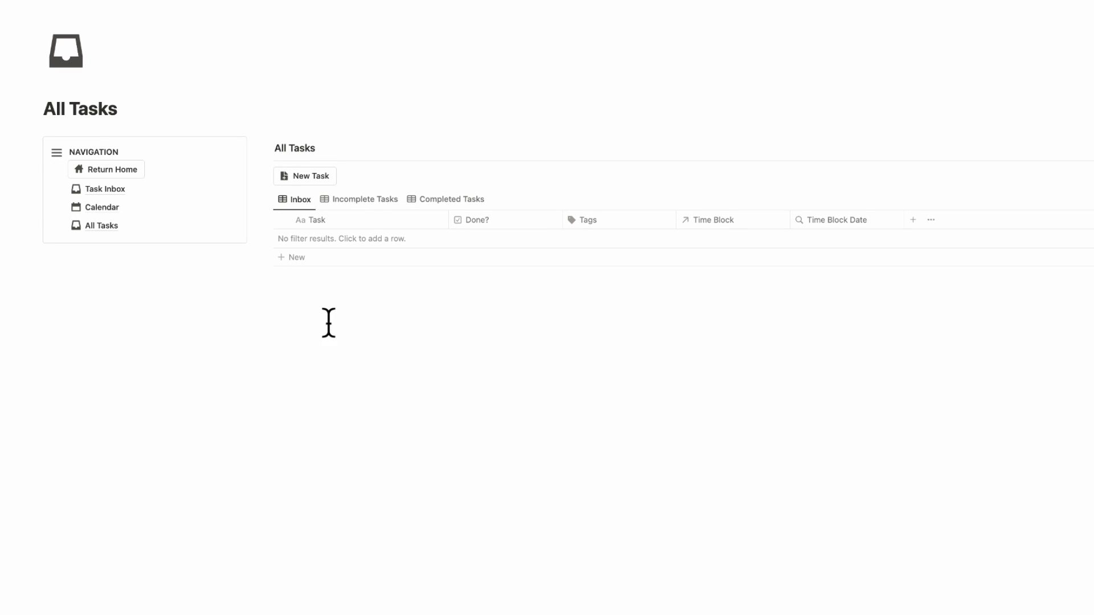
{"action": "left_click", "coordinate": [379, 202]}
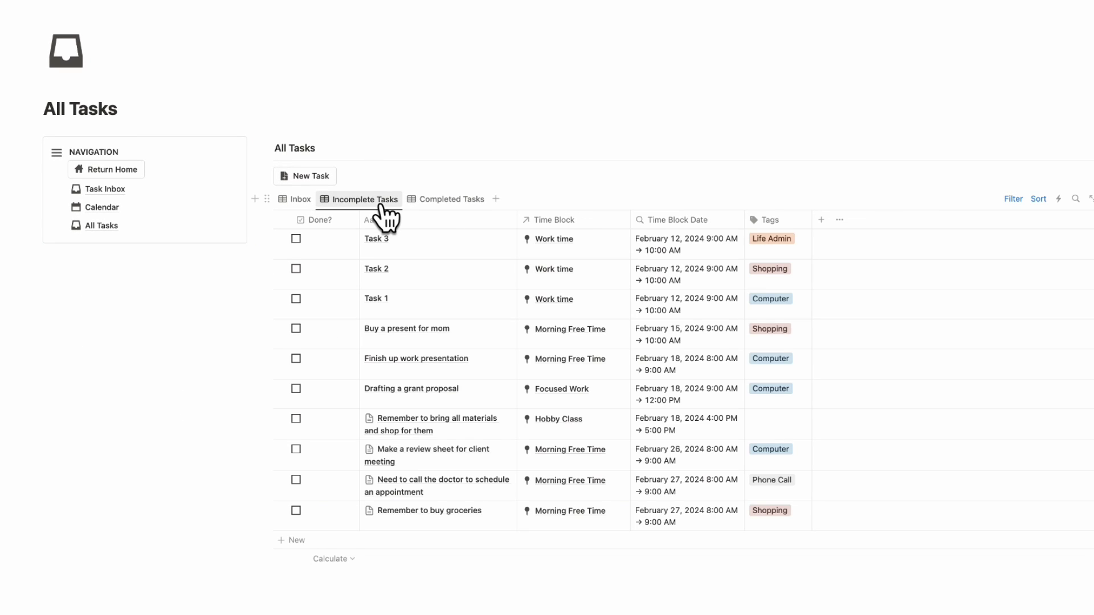
{"action": "left_click", "coordinate": [451, 201]}
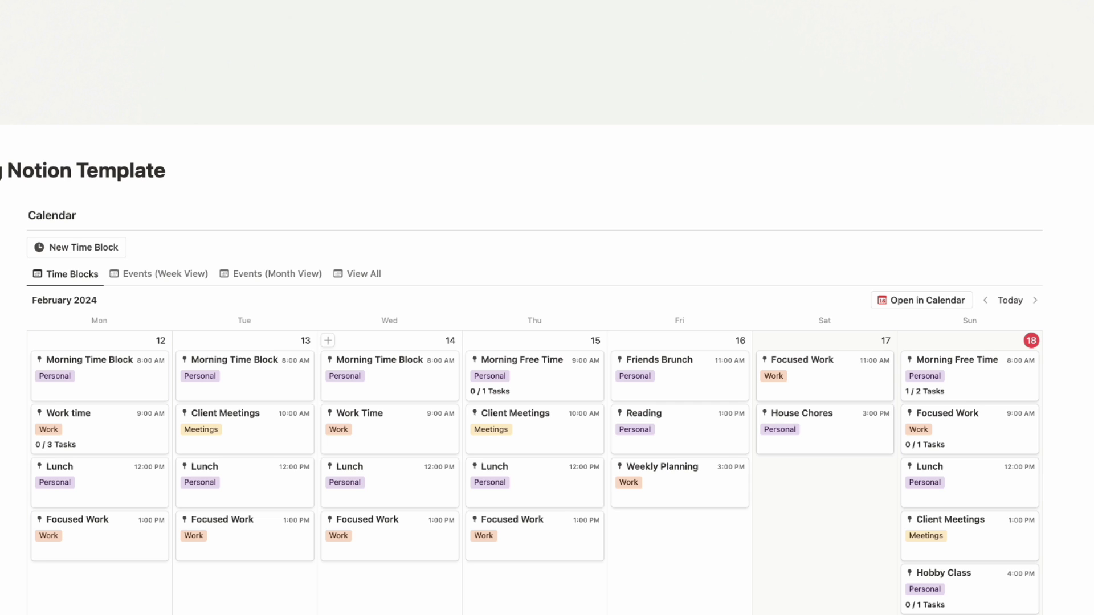
Open the template's Time Blocks calendar in Notion Calendar and look over the blocks for Sunday, February 18
{"action": "left_click", "coordinate": [919, 305]}
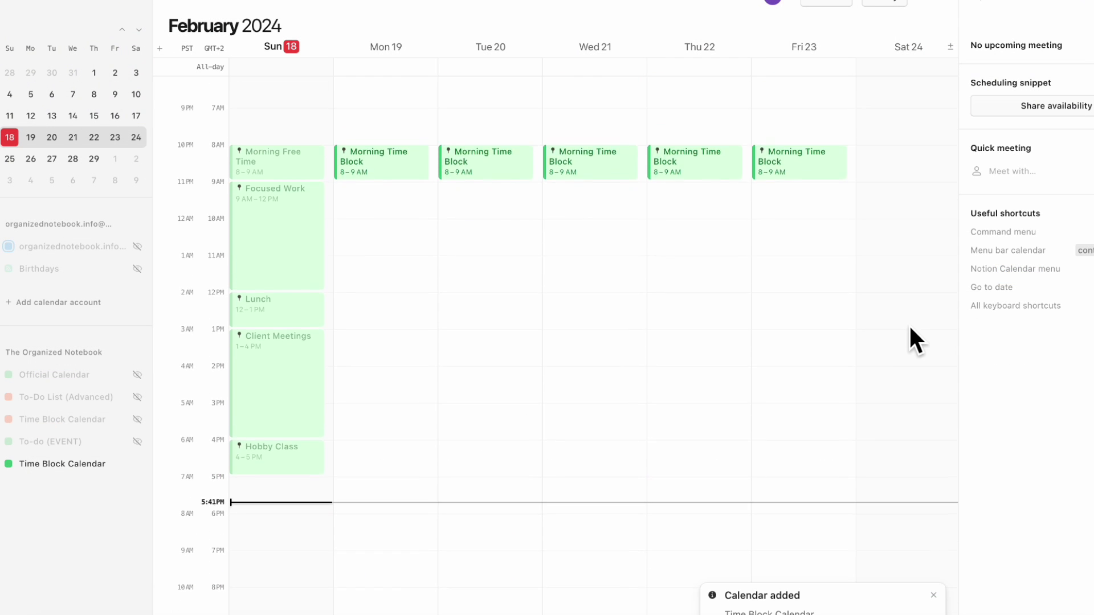
{"action": "scroll", "coordinate": [567, 309], "scroll_direction": "down", "scroll_amount": 1}
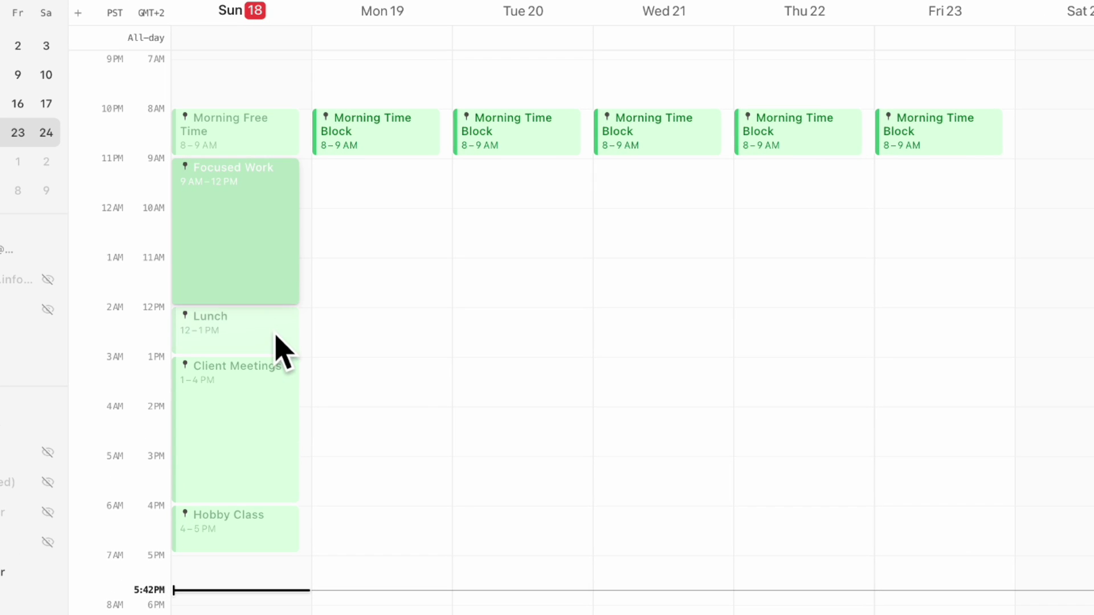
{"action": "scroll", "coordinate": [276, 445], "scroll_direction": "up", "scroll_amount": 2}
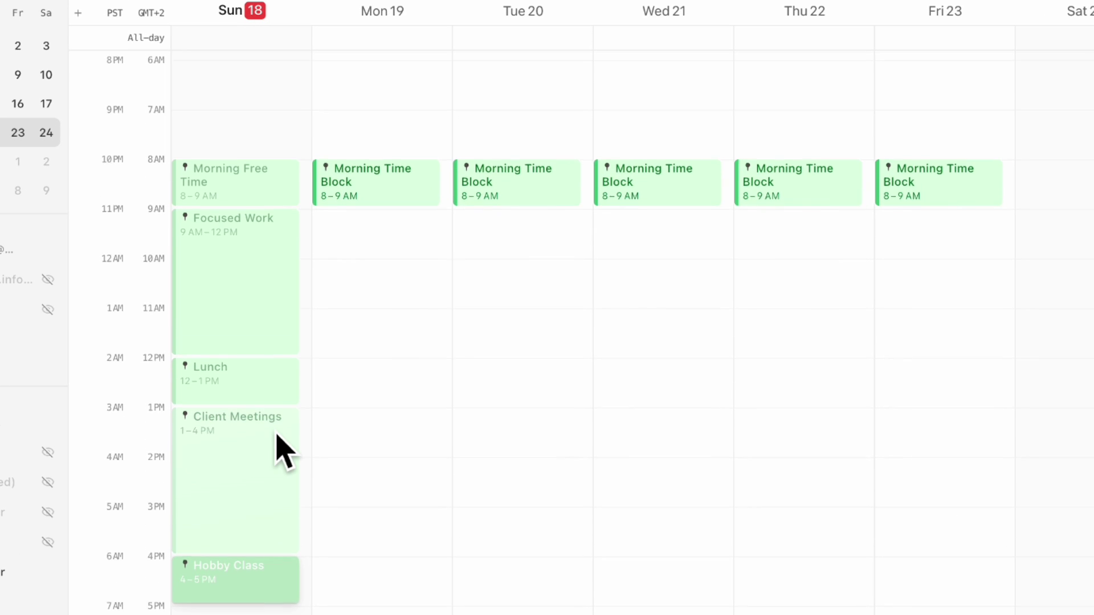
Open Sunday's Focused Work block in Notion from its calendar event and review its properties and tasks
{"action": "left_click", "coordinate": [286, 276]}
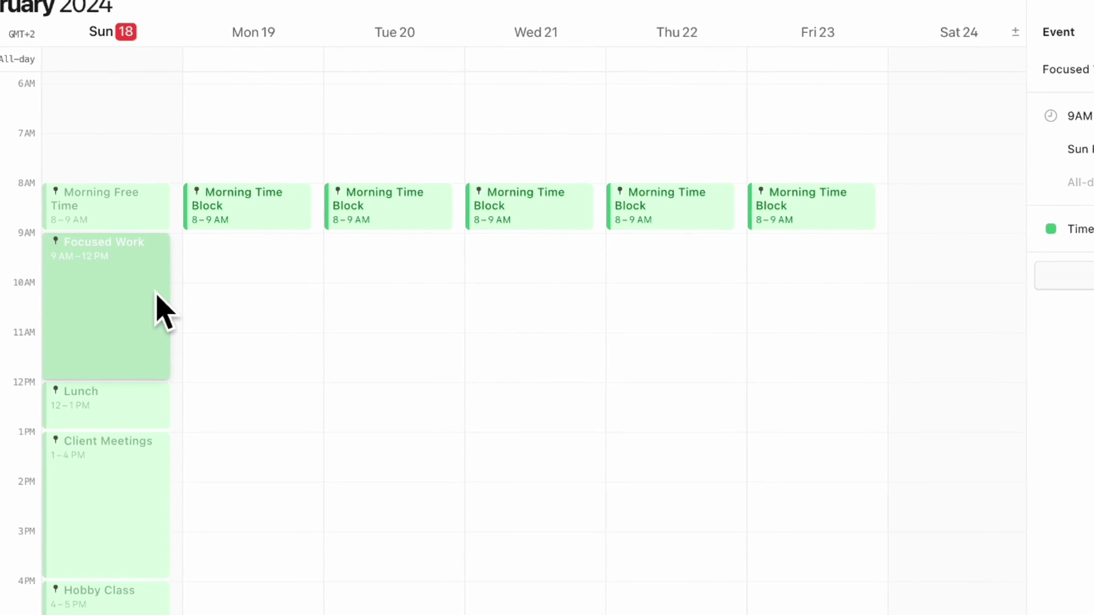
{"action": "left_click", "coordinate": [954, 312]}
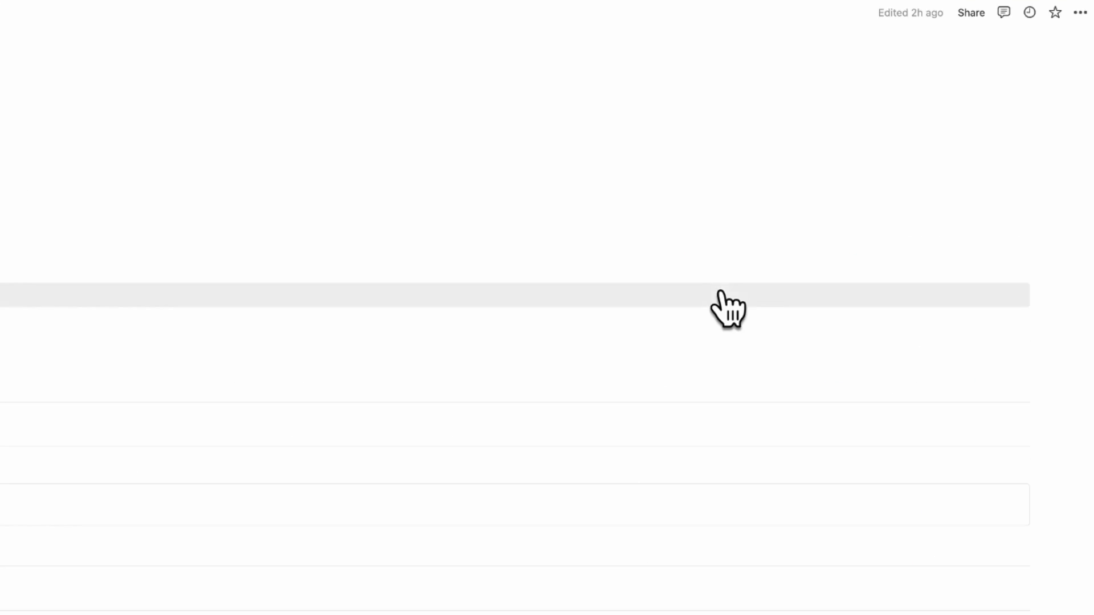
{"action": "scroll", "coordinate": [689, 320], "scroll_direction": "down", "scroll_amount": 3}
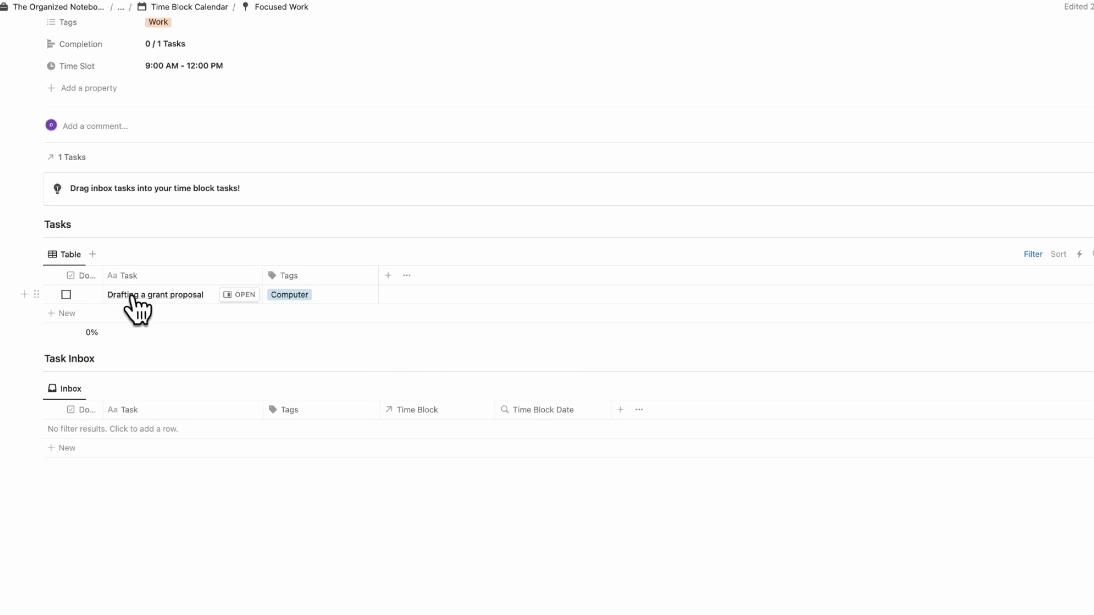
{"action": "scroll", "coordinate": [164, 302], "scroll_direction": "up", "scroll_amount": 1}
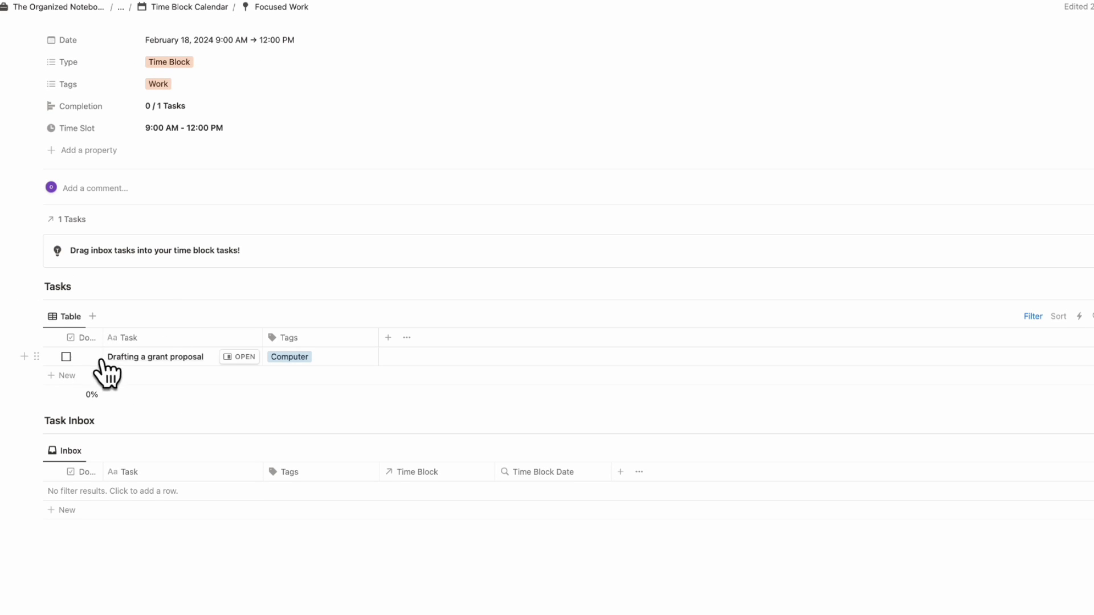
{"action": "scroll", "coordinate": [164, 359], "scroll_direction": "up", "scroll_amount": 2}
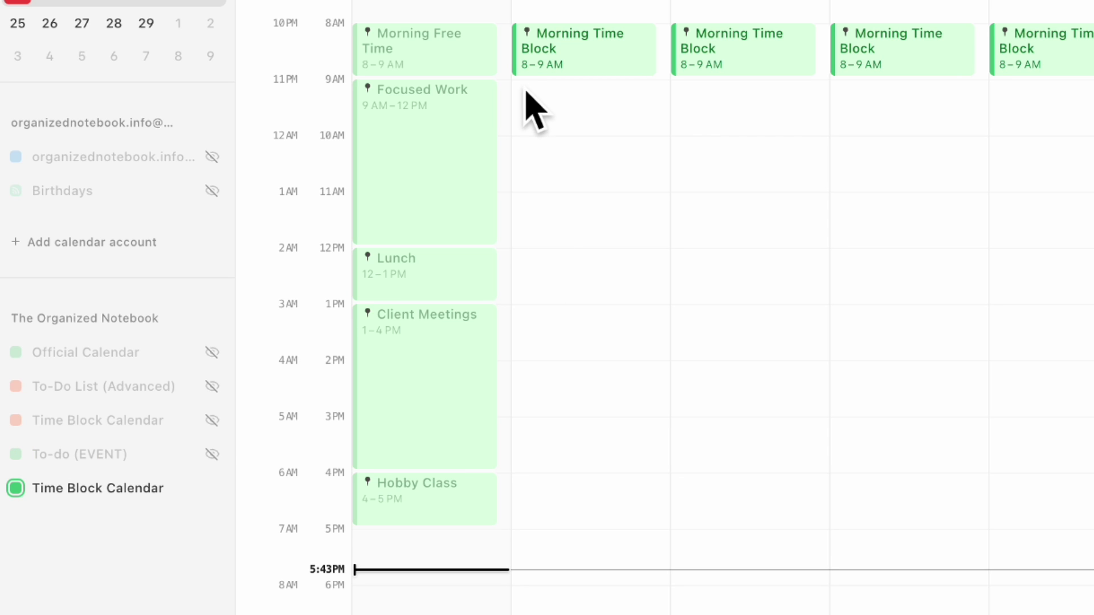
Create a Focused Work event from 9 AM to 12 PM on Monday, February 19 in Notion Calendar's Time Block Calendar
{"action": "left_click_drag", "start_coordinate": [526, 92], "coordinate": [656, 247]}
{"action": "type", "text": "Focused Work"}
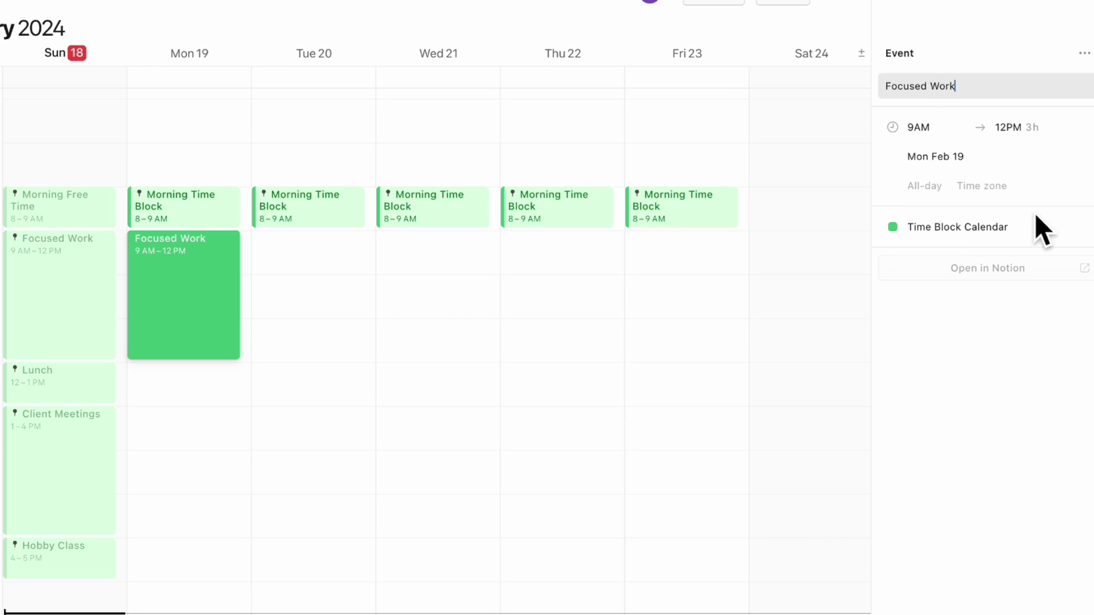
{"action": "left_click", "coordinate": [1000, 310]}
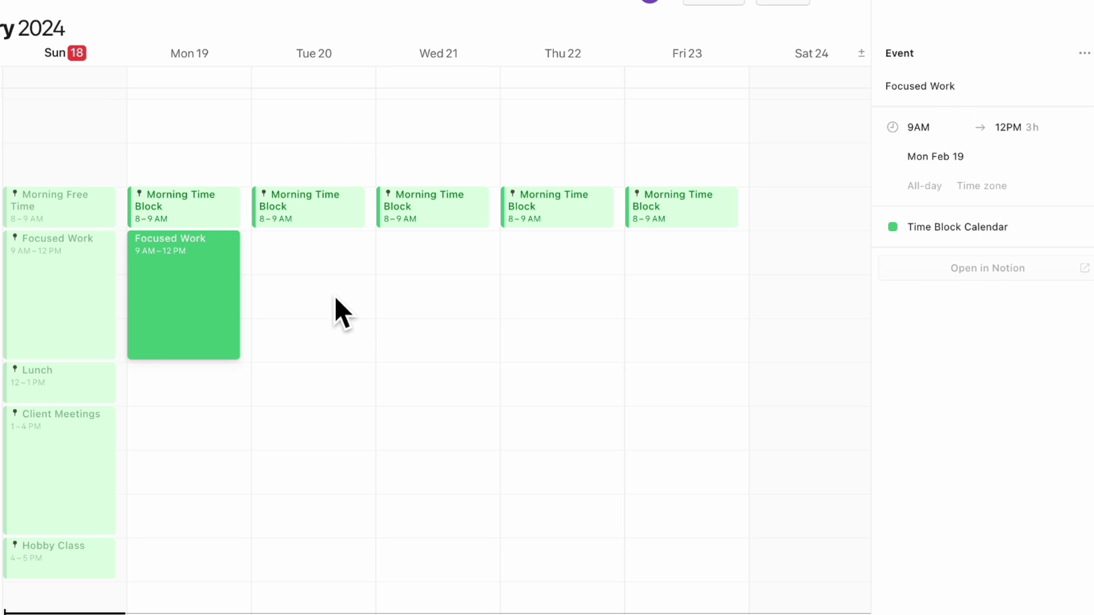
{"action": "key", "text": "Escape"}
Open Monday's Focused Work event in Notion, look over its page, and tag it as Work
{"action": "left_click", "coordinate": [199, 309]}
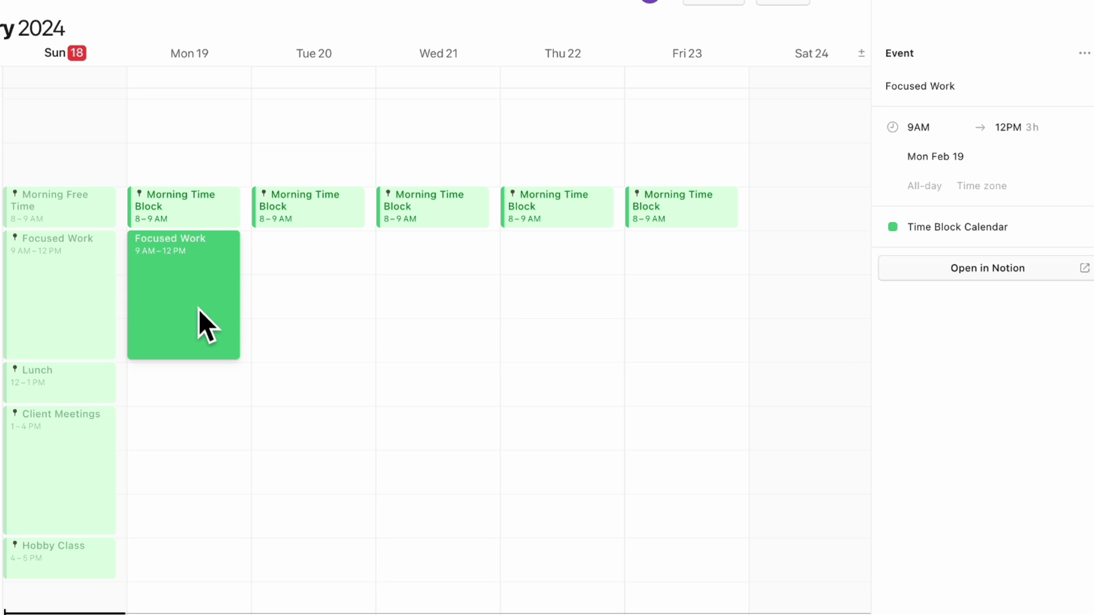
{"action": "left_click", "coordinate": [963, 270]}
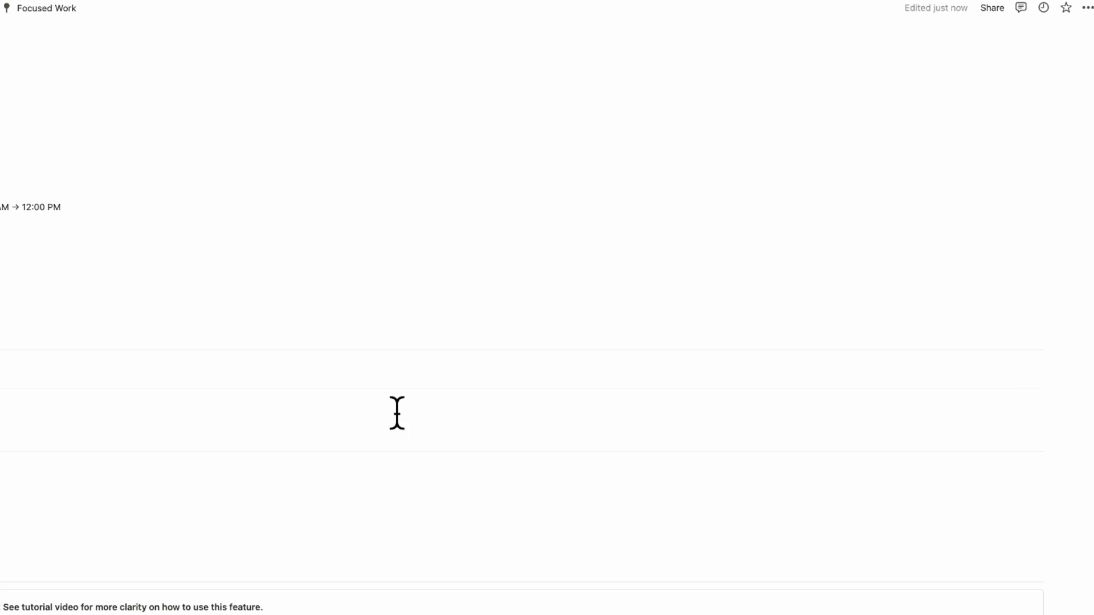
{"action": "scroll", "coordinate": [396, 413], "scroll_direction": "down", "scroll_amount": 7}
{"action": "scroll", "coordinate": [358, 435], "scroll_direction": "up", "scroll_amount": 3}
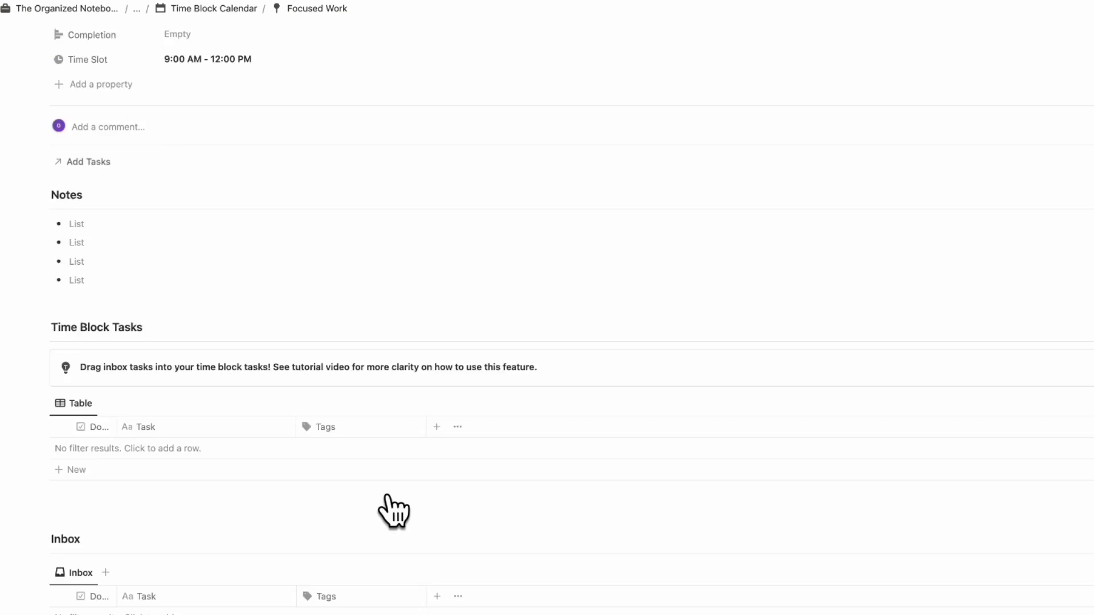
{"action": "scroll", "coordinate": [389, 498], "scroll_direction": "up", "scroll_amount": 5}
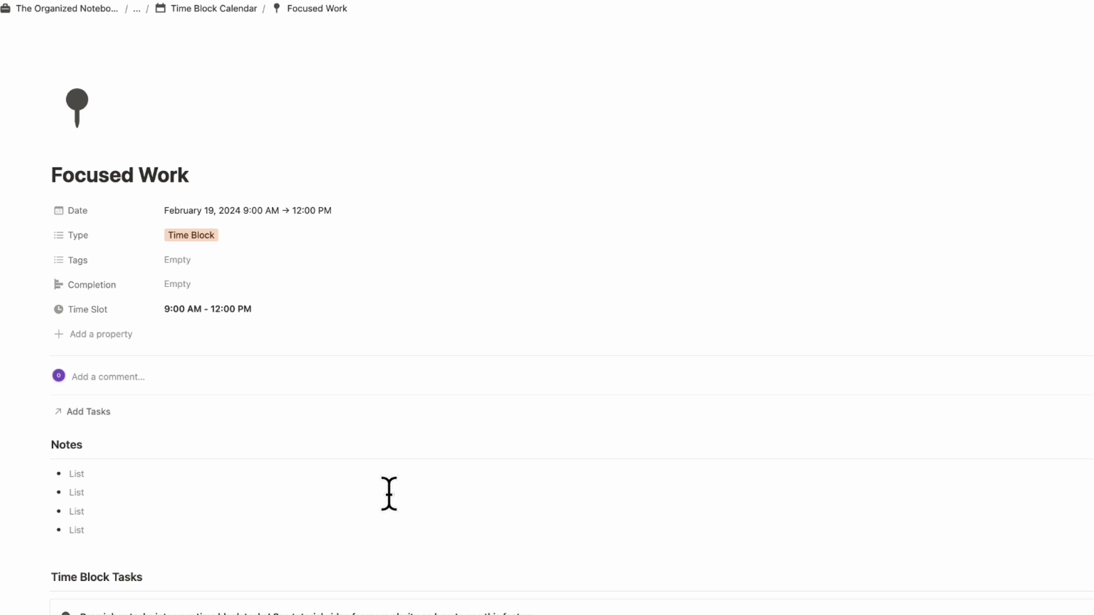
{"action": "left_click", "coordinate": [227, 268]}
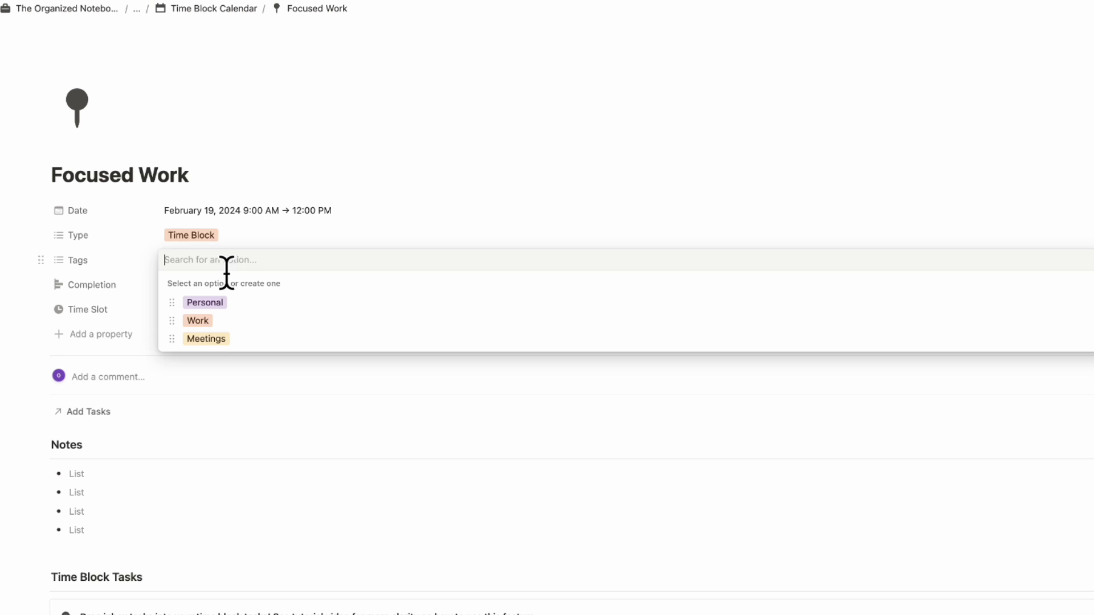
{"action": "left_click", "coordinate": [263, 333]}
{"action": "key", "text": "Escape"}
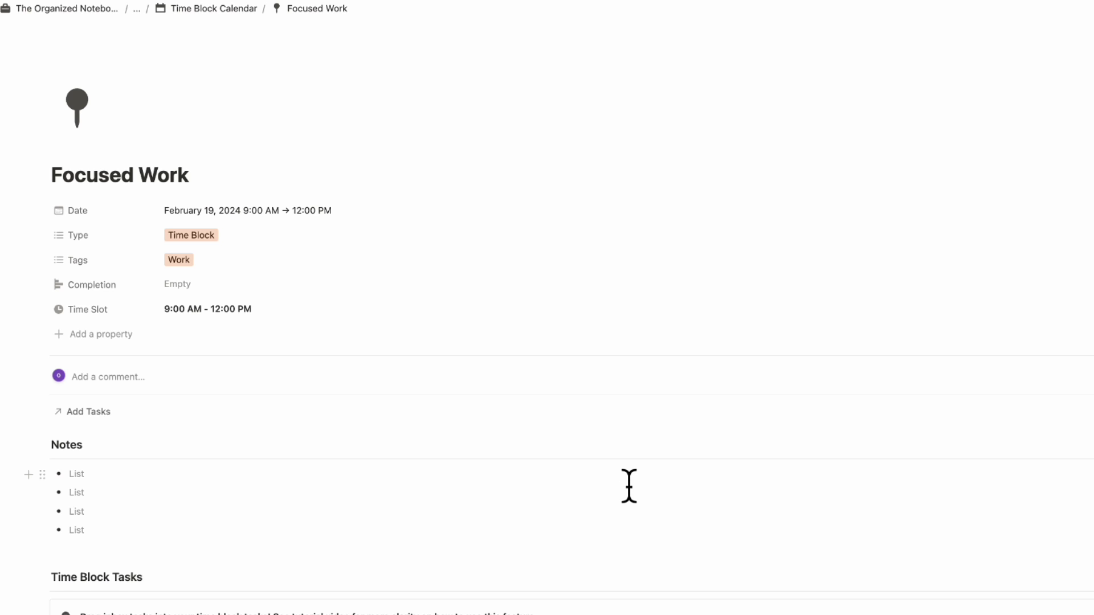
Go to the template's Calendar page and duplicate its Time Blocks (Week) view
{"action": "left_click", "coordinate": [230, 9]}
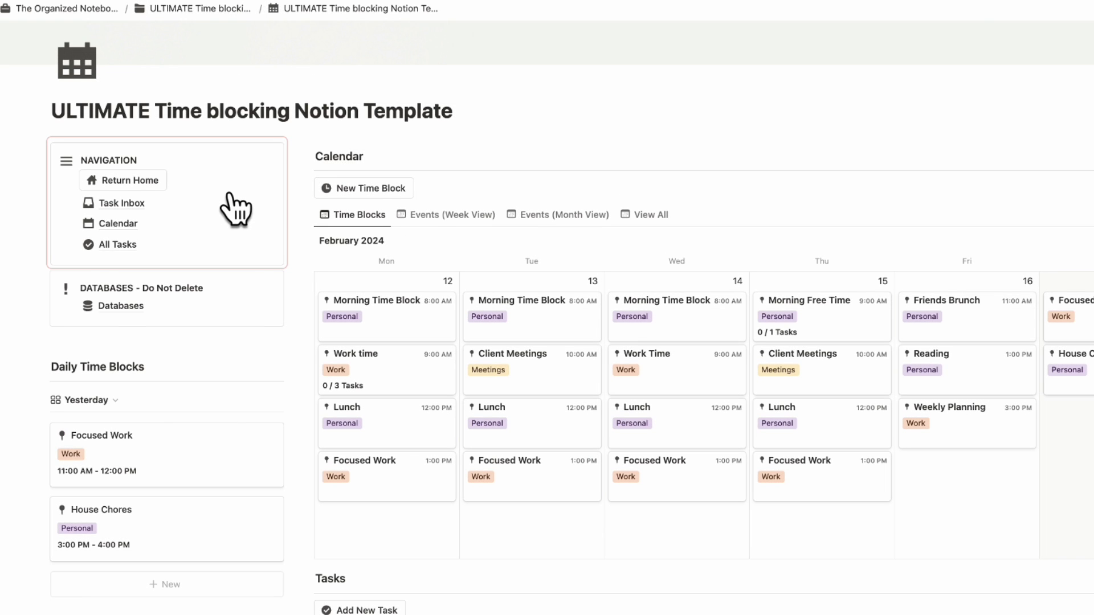
{"action": "left_click", "coordinate": [129, 224]}
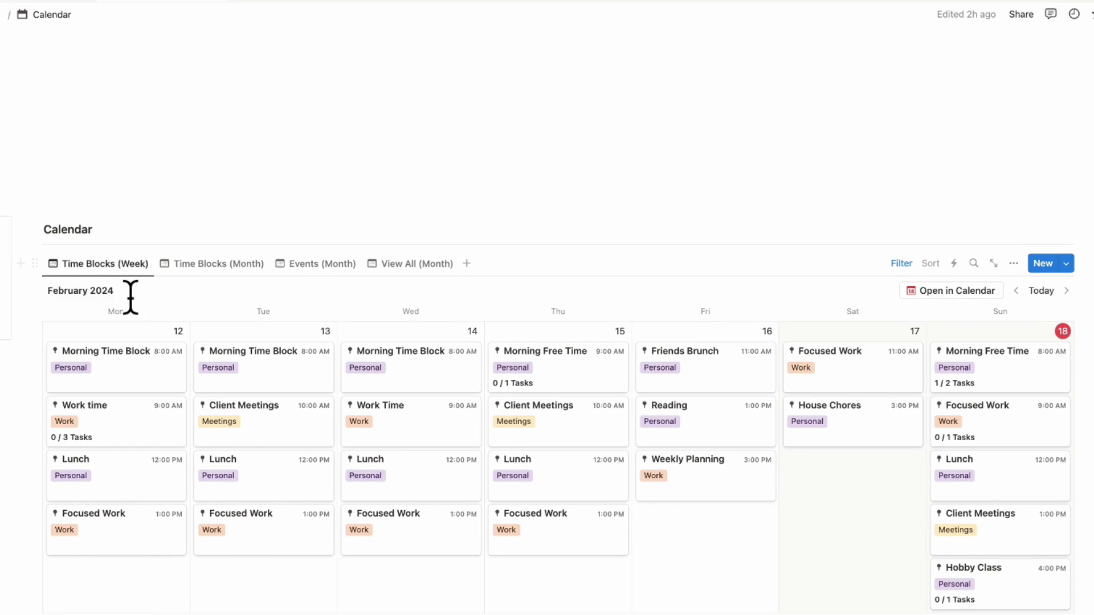
{"action": "left_click", "coordinate": [130, 269]}
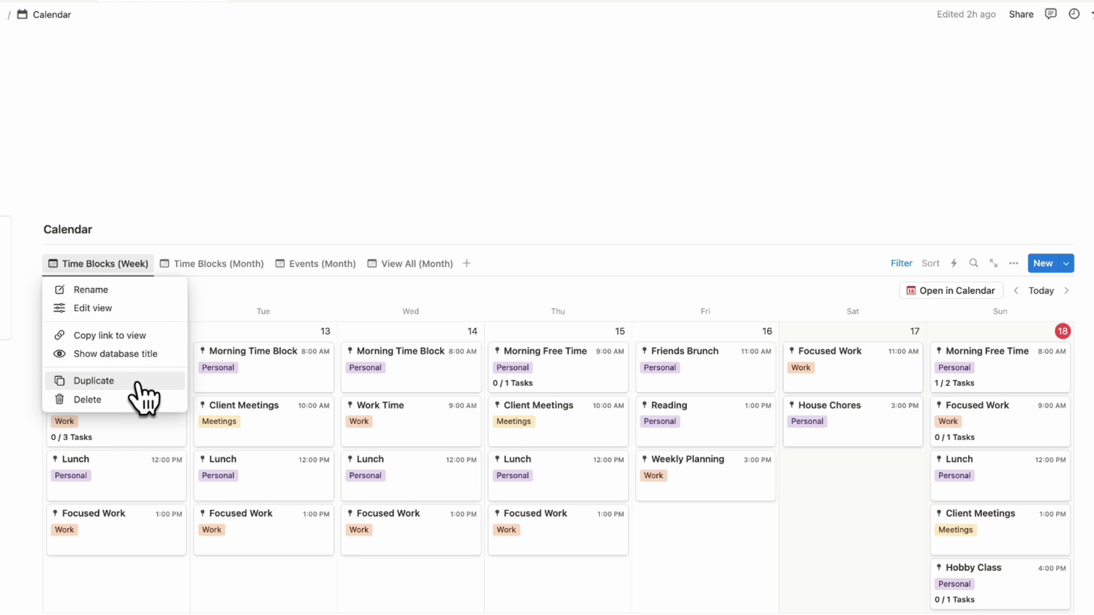
{"action": "left_click", "coordinate": [94, 381]}
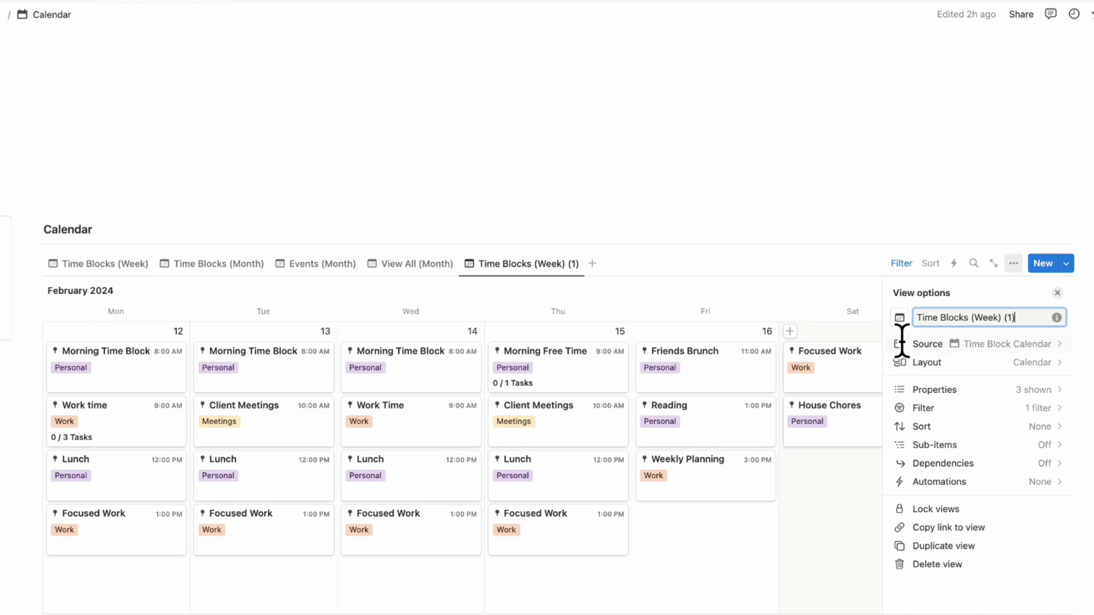
Name the duplicated view Personal Time blocks and save a filter for everyone that limits it to the Personal tag
{"action": "type", "text": "Personal Time"}
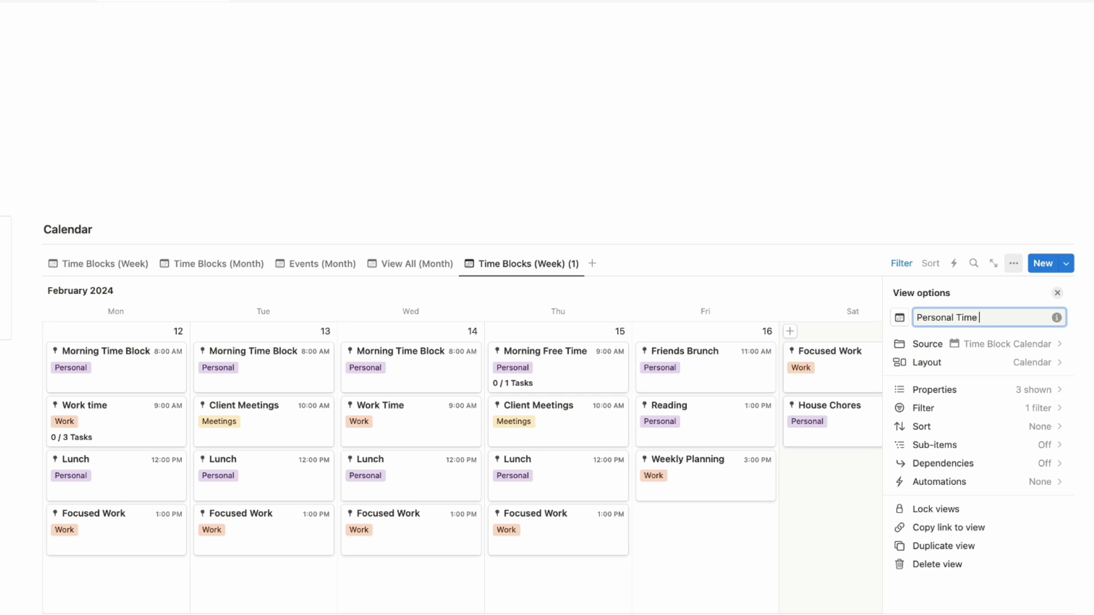
{"action": "type", "text": " blocks"}
{"action": "left_click", "coordinate": [900, 264]}
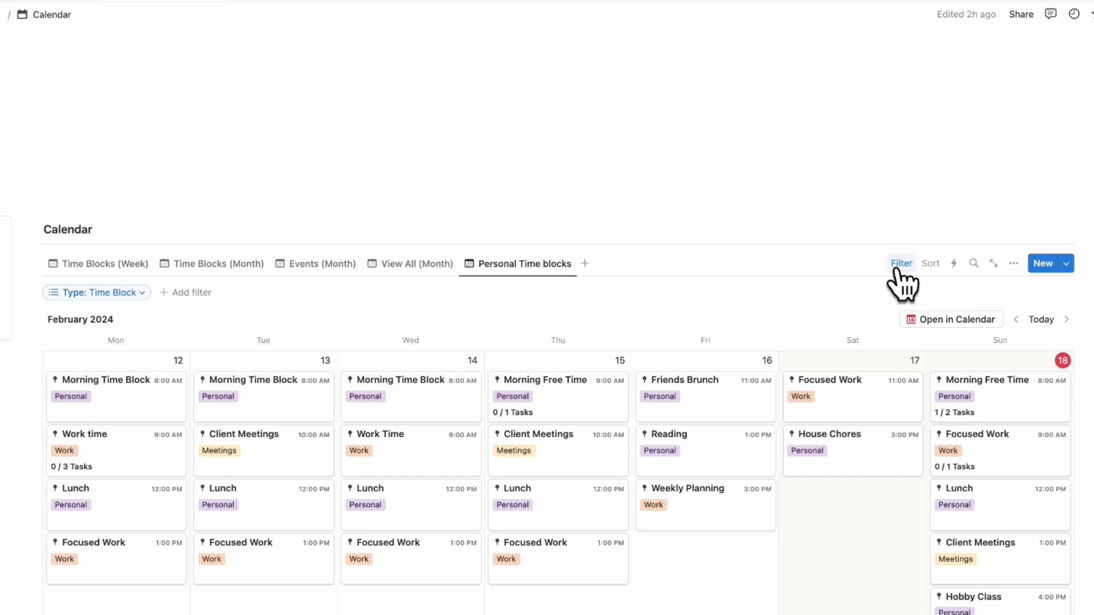
{"action": "left_click", "coordinate": [185, 293]}
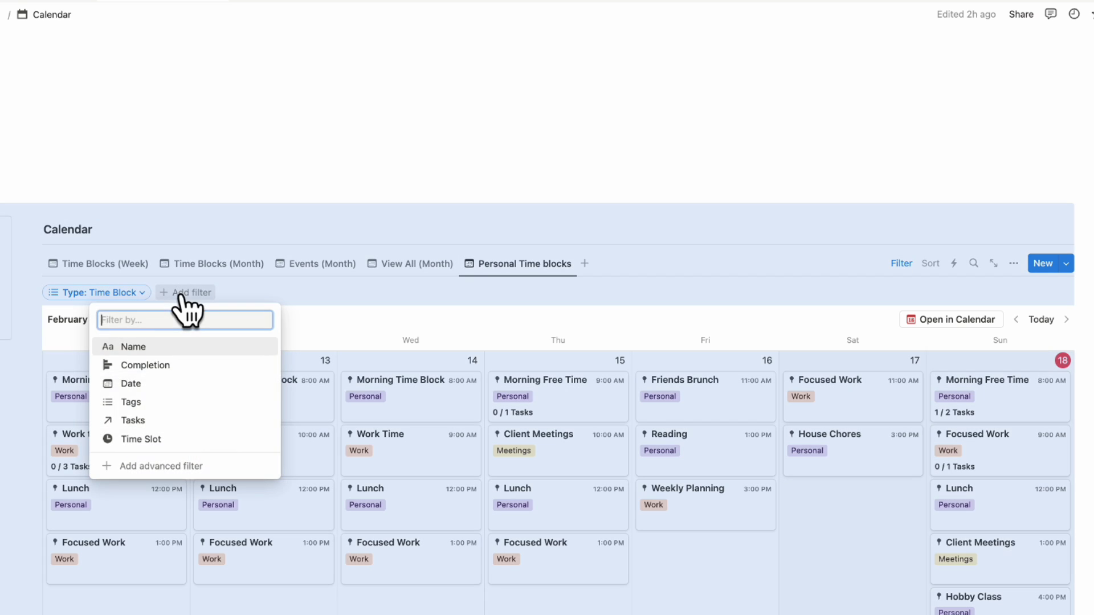
{"action": "left_click", "coordinate": [188, 403]}
{"action": "left_click", "coordinate": [178, 362]}
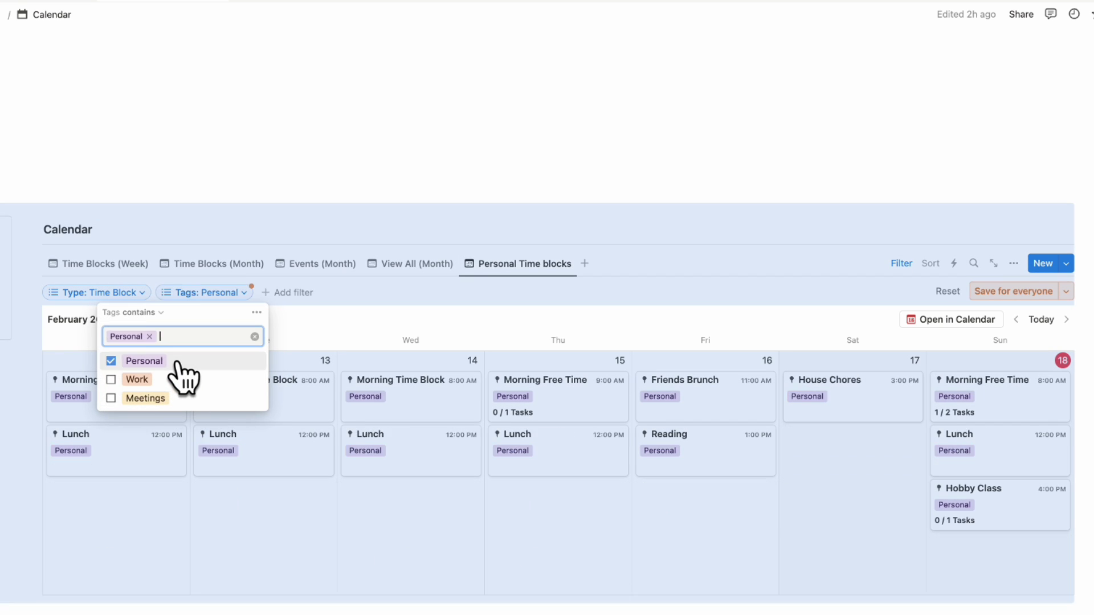
{"action": "left_click", "coordinate": [1015, 292]}
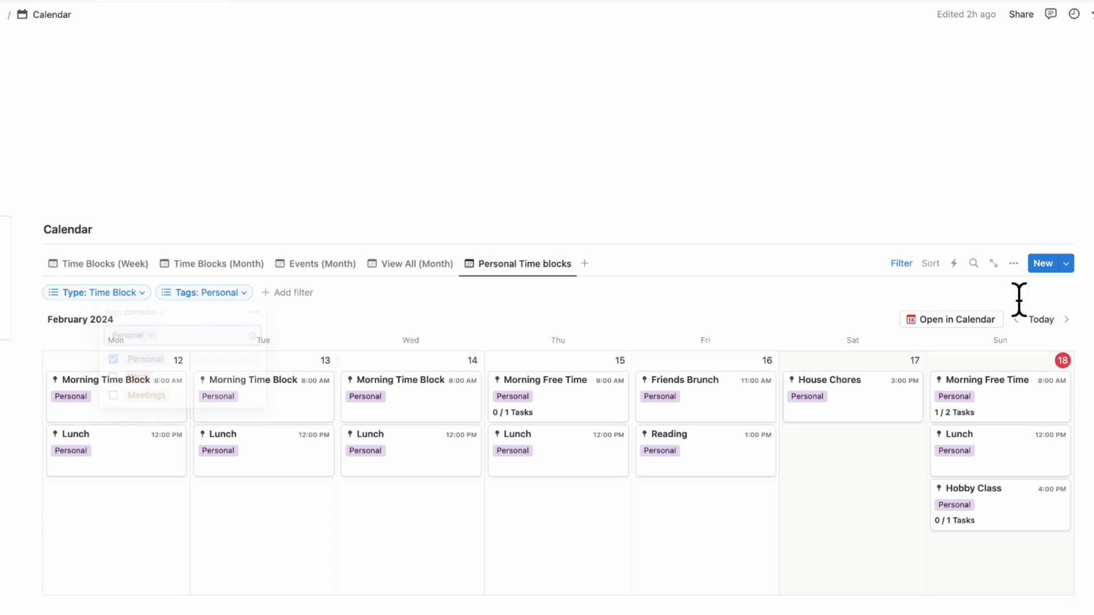
Duplicate the Personal Time blocks view and name the copy Work Time Blocks
{"action": "left_click", "coordinate": [541, 265]}
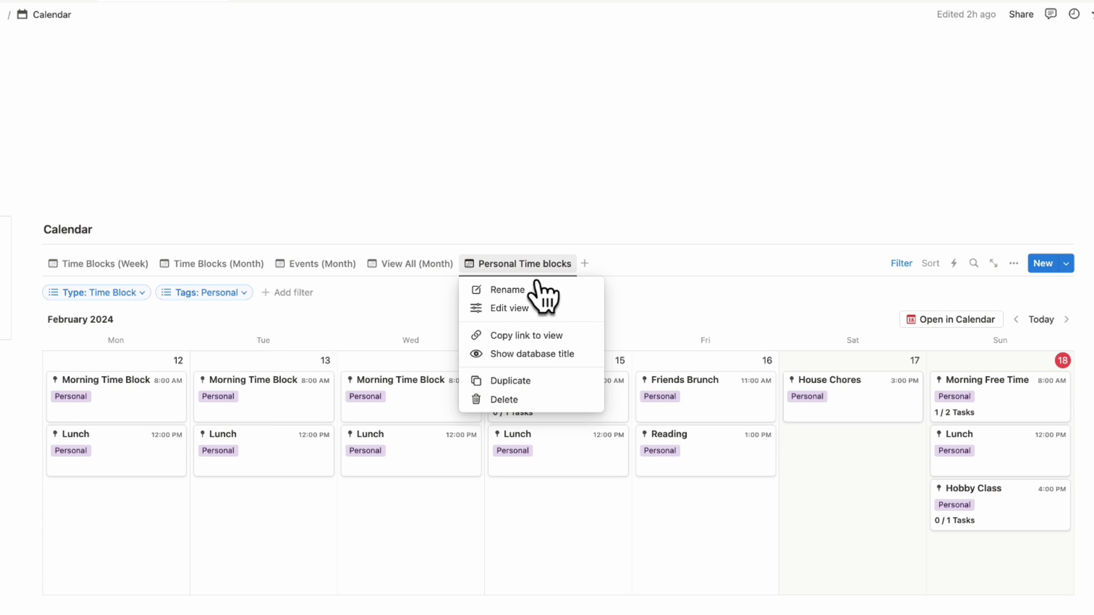
{"action": "left_click", "coordinate": [549, 391]}
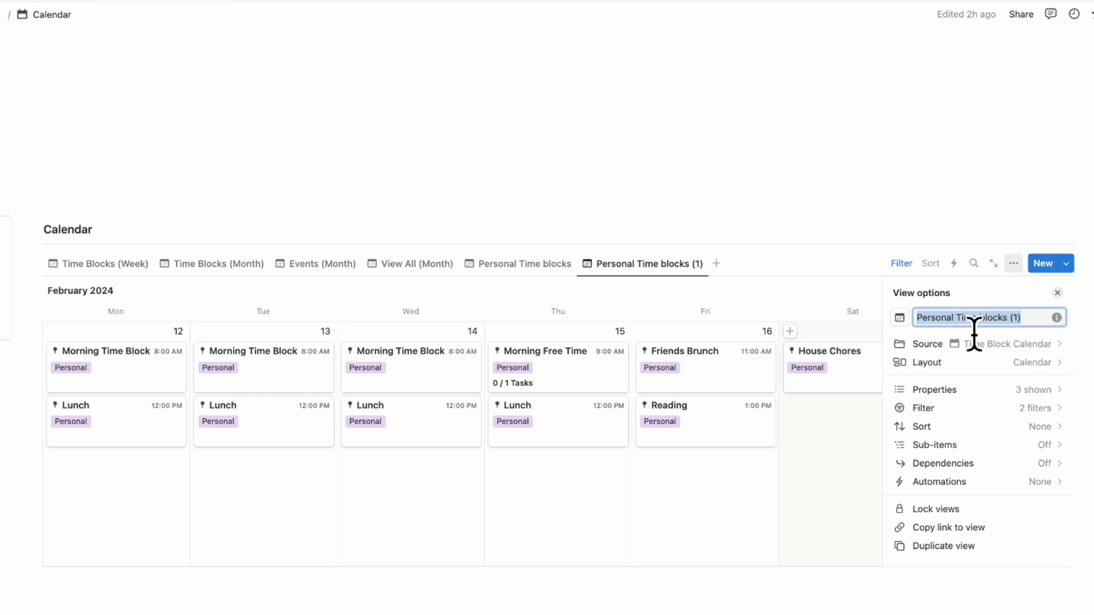
{"action": "key", "text": "BackSpace"}
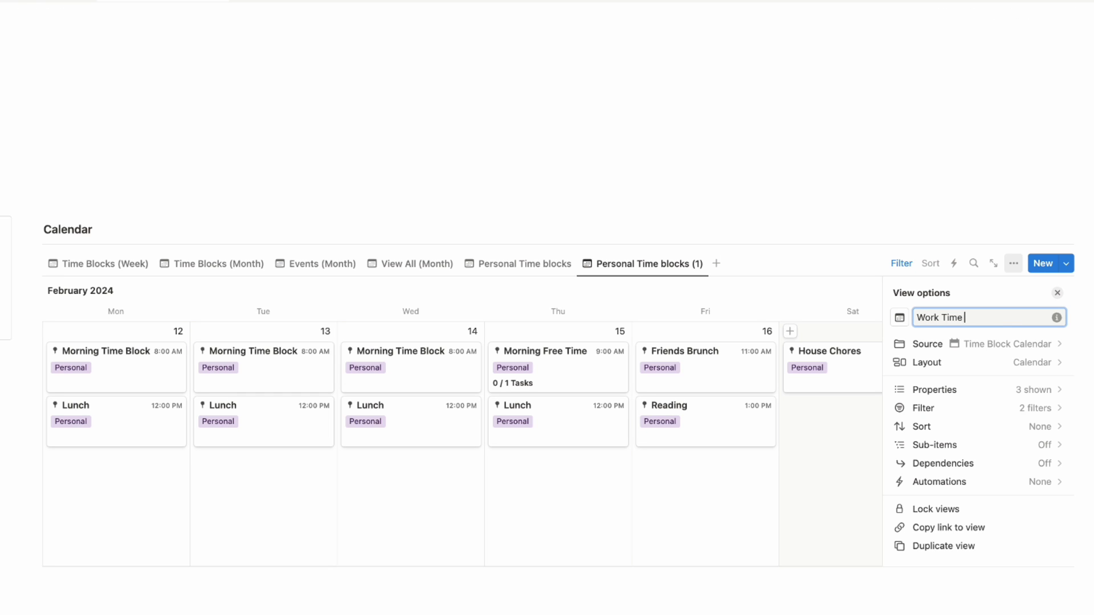
{"action": "left_click", "coordinate": [1057, 293]}
Change the Work Time Blocks view's Tags filter from Personal to Work and save it for everyone
{"action": "left_click", "coordinate": [902, 263]}
{"action": "left_click", "coordinate": [218, 293]}
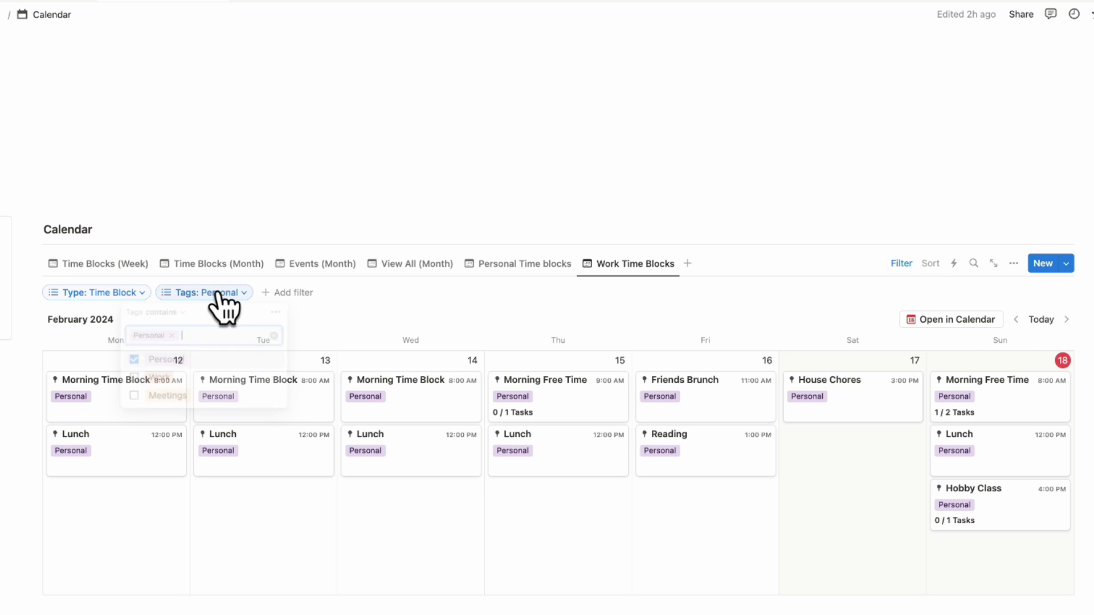
{"action": "left_click", "coordinate": [132, 380]}
{"action": "left_click", "coordinate": [133, 361]}
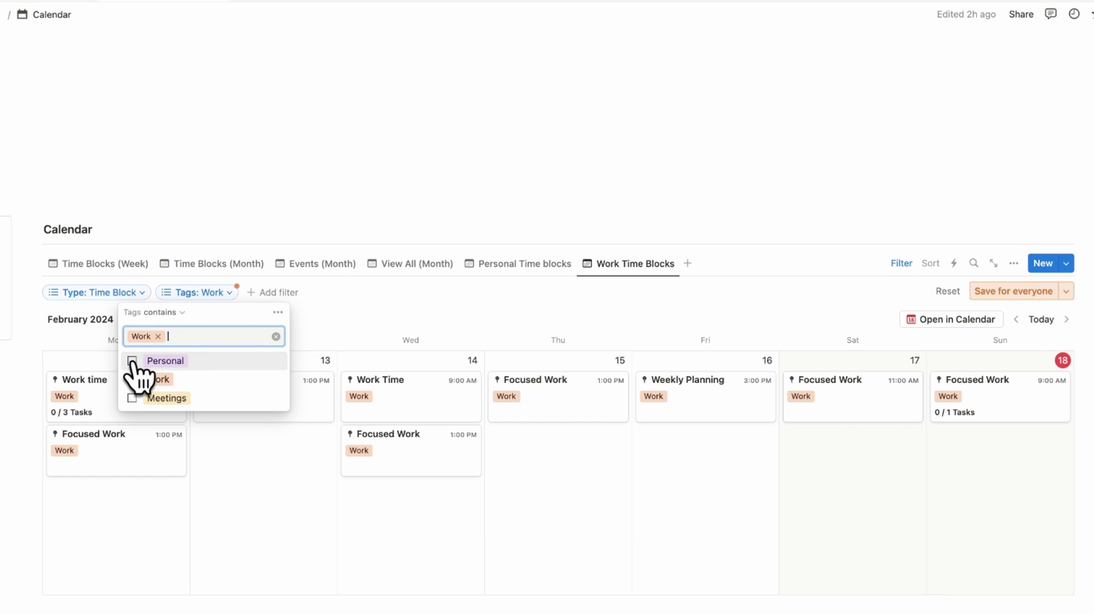
{"action": "left_click", "coordinate": [1019, 293]}
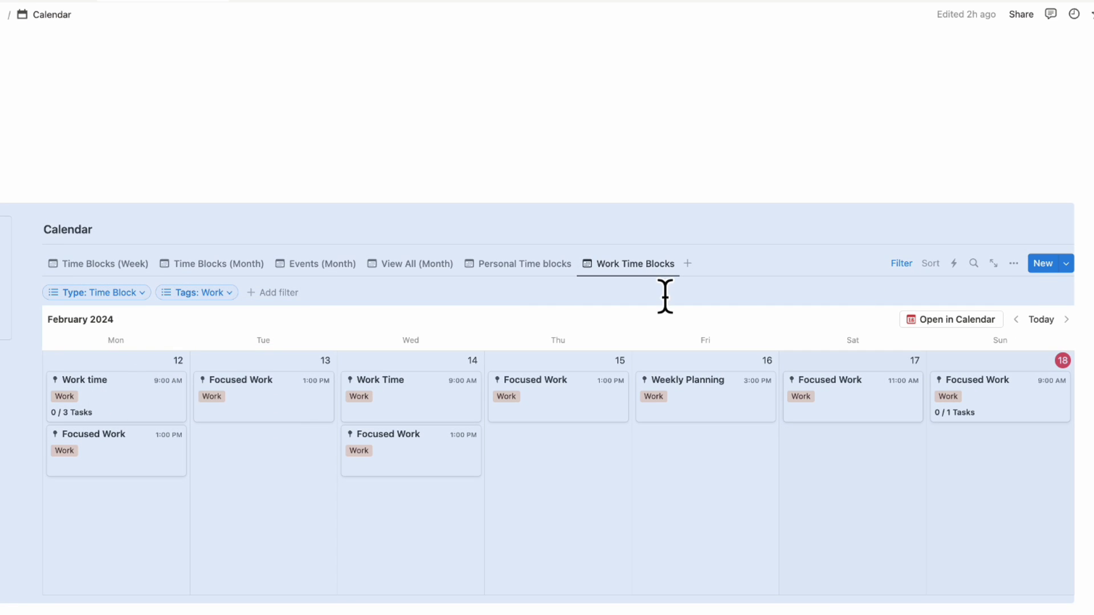
Open the Personal Time blocks view in Notion Calendar and hide the previously added Time Block Calendar
{"action": "left_click", "coordinate": [515, 266]}
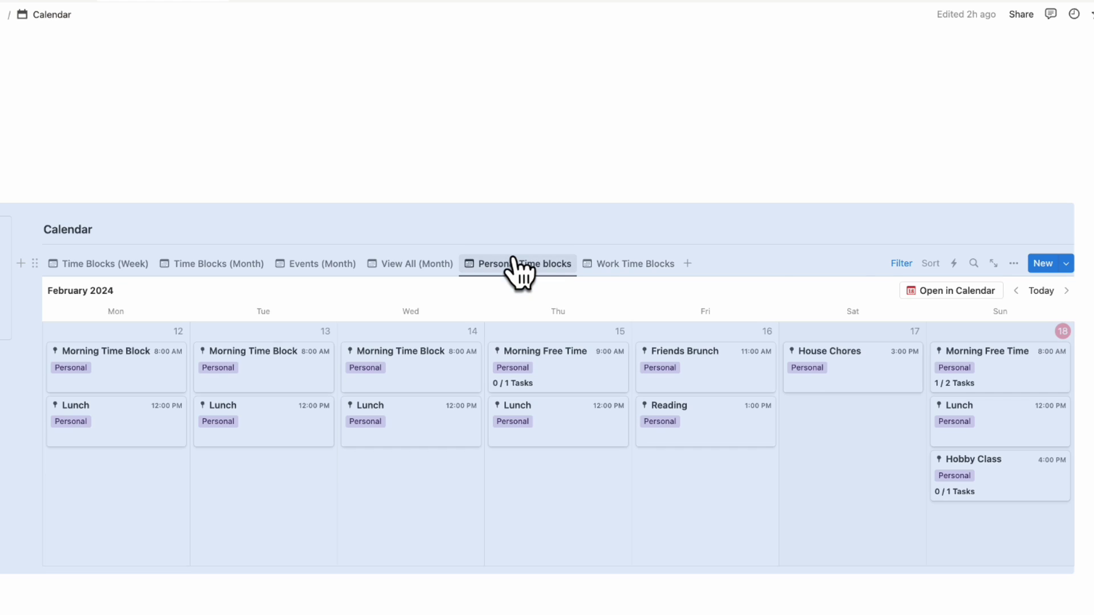
{"action": "left_click", "coordinate": [940, 292]}
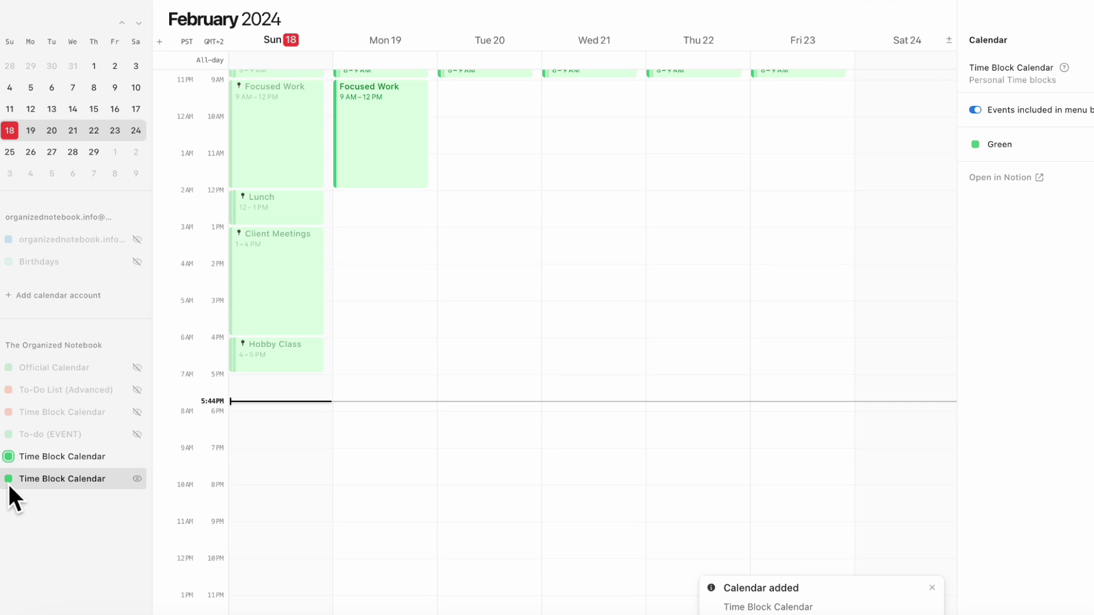
{"action": "left_click", "coordinate": [138, 457]}
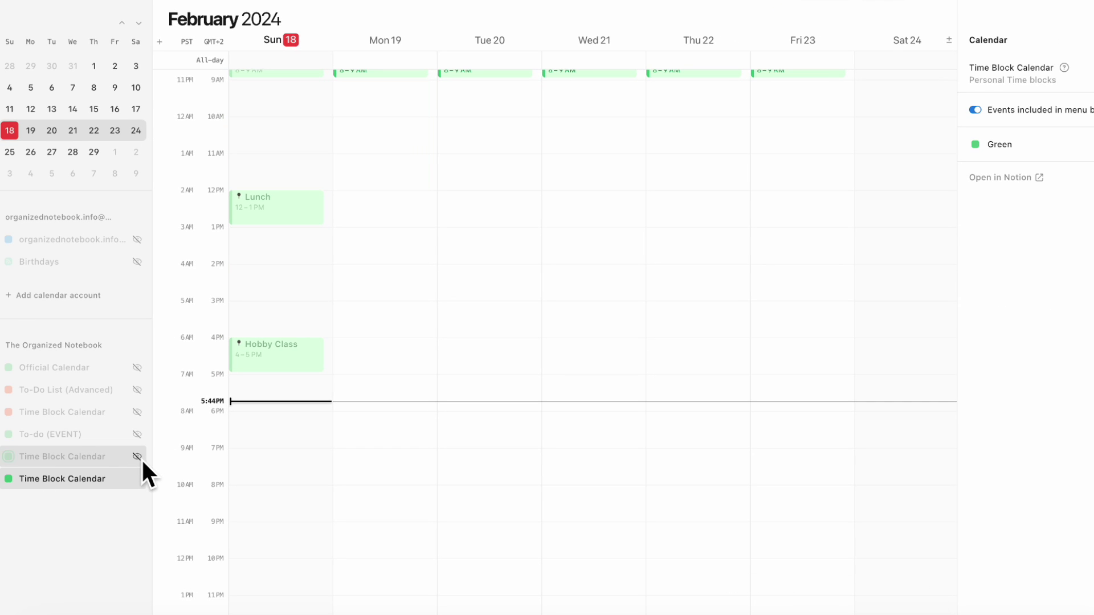
{"action": "scroll", "coordinate": [226, 402], "scroll_direction": "up", "scroll_amount": 5}
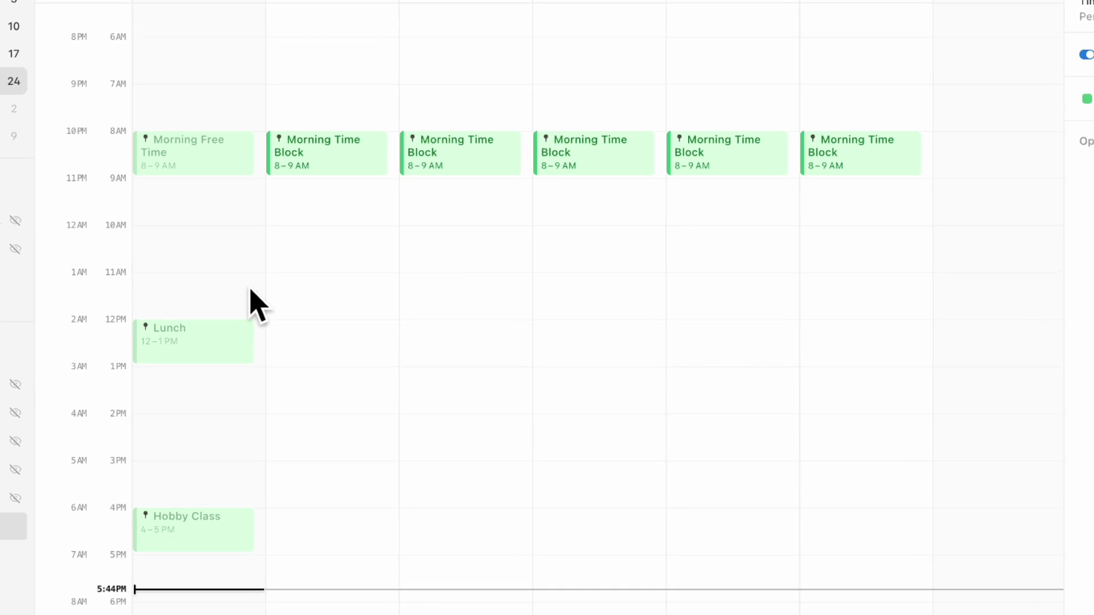
Set the Personal Time blocks calendar's color to Yellow
{"action": "left_click", "coordinate": [1086, 120]}
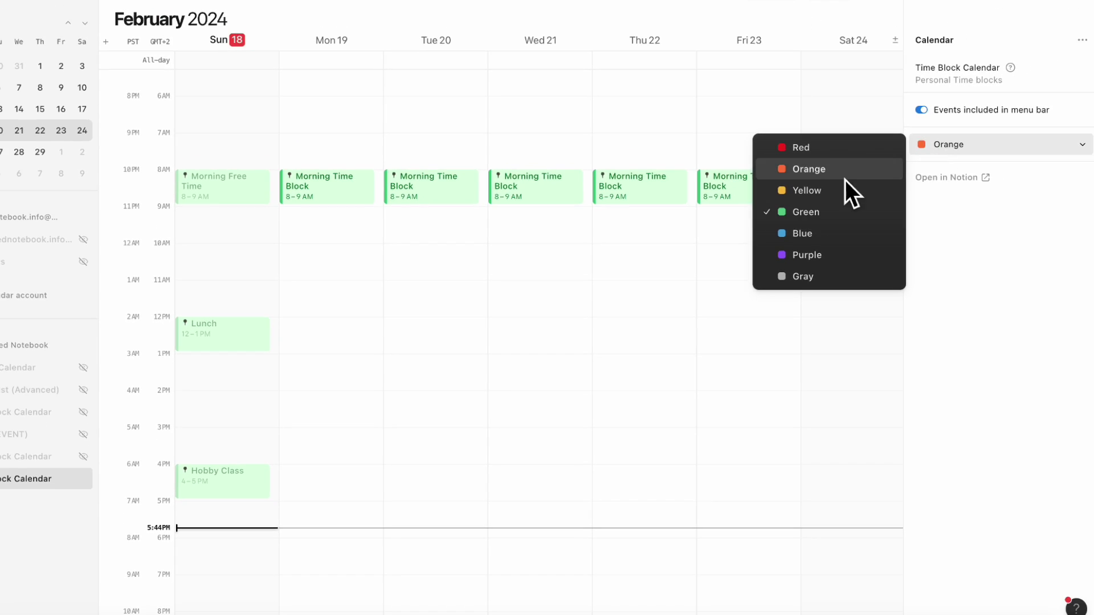
{"action": "left_click", "coordinate": [835, 189]}
{"action": "key", "text": "Escape"}
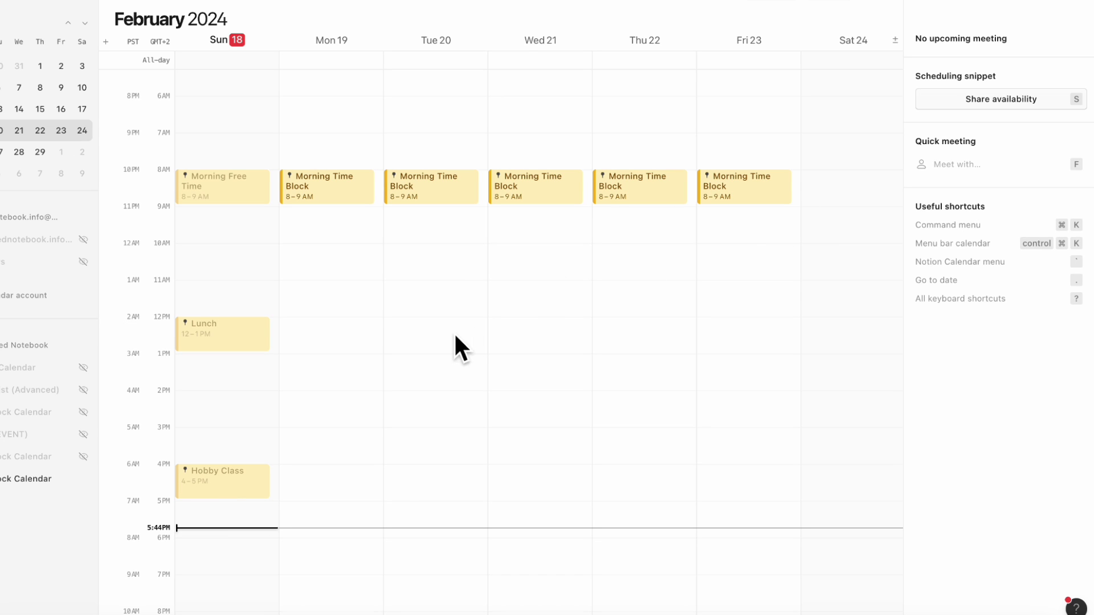
Go back to Notion and open the Work Time Blocks view in Notion Calendar as well
{"action": "left_click", "coordinate": [474, 614]}
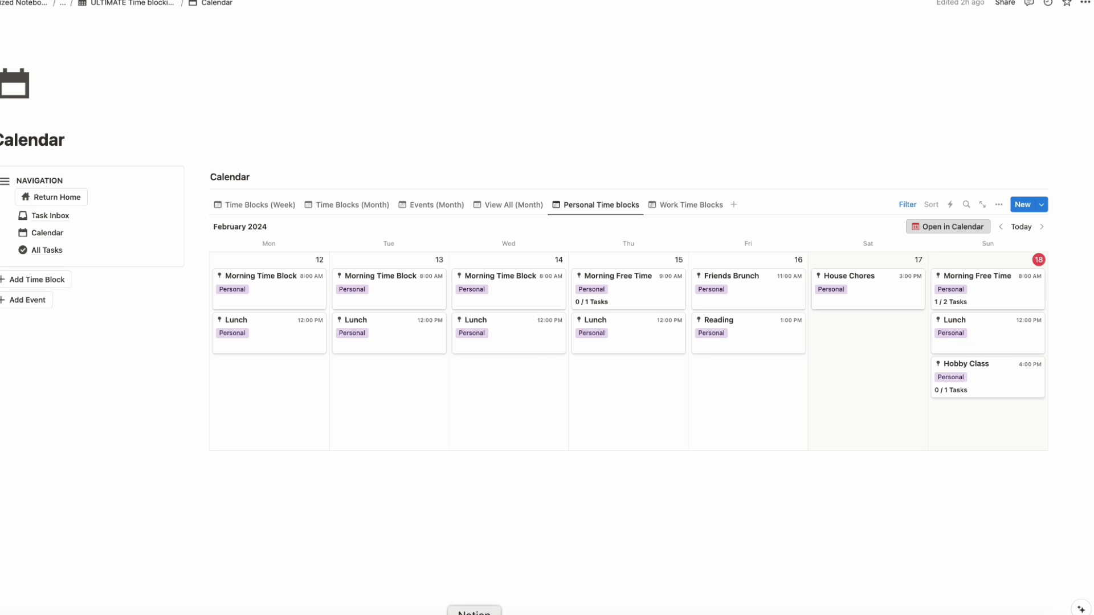
{"action": "left_click", "coordinate": [689, 205]}
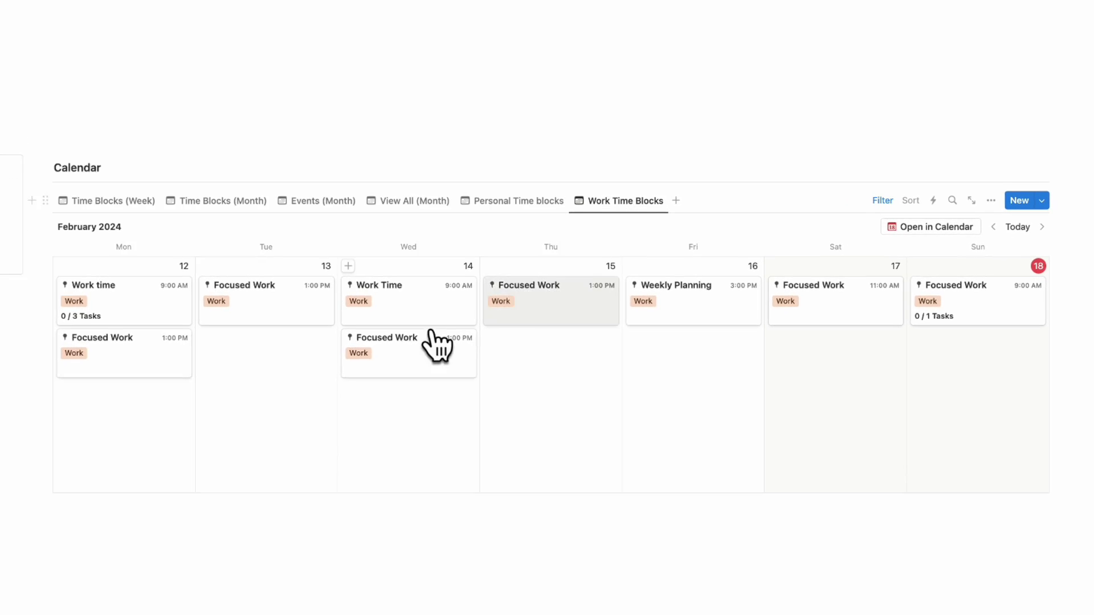
{"action": "left_click", "coordinate": [931, 227]}
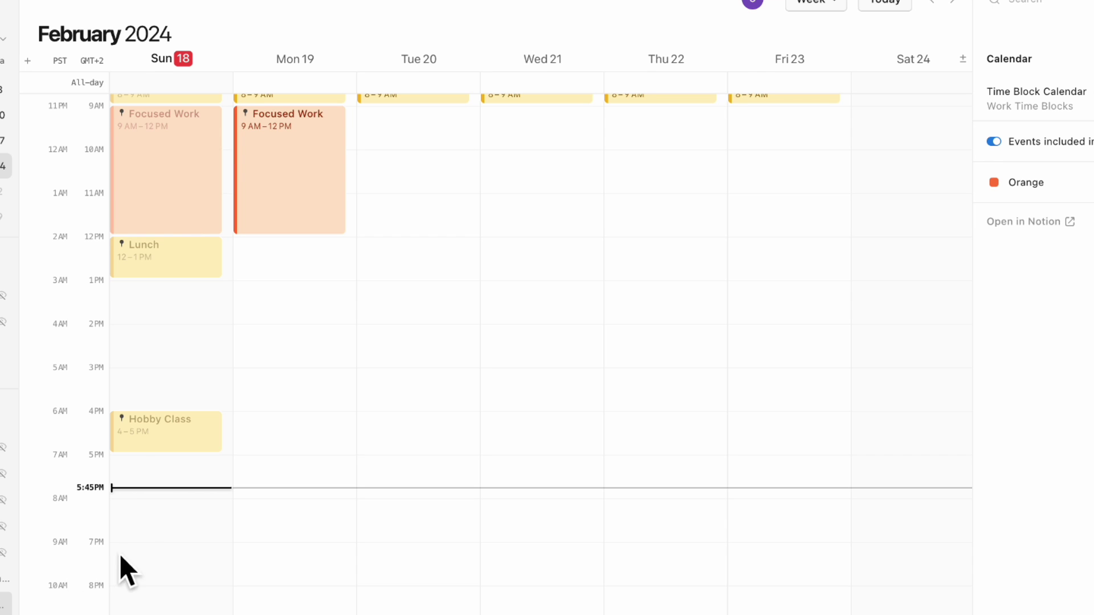
{"action": "scroll", "coordinate": [150, 543], "scroll_direction": "up", "scroll_amount": 5}
Inspect the Sunday and Monday Focused Work events and Sunday's Morning Free Time, and return to the Work Time Blocks view in Notion
{"action": "left_click", "coordinate": [176, 306]}
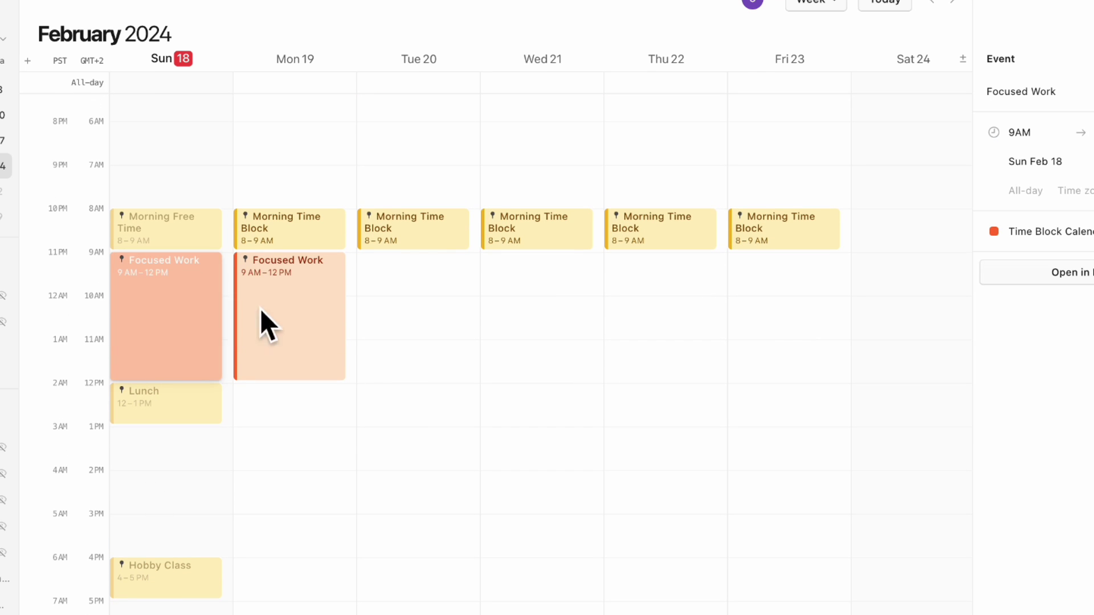
{"action": "left_click", "coordinate": [300, 315]}
{"action": "left_click", "coordinate": [197, 320]}
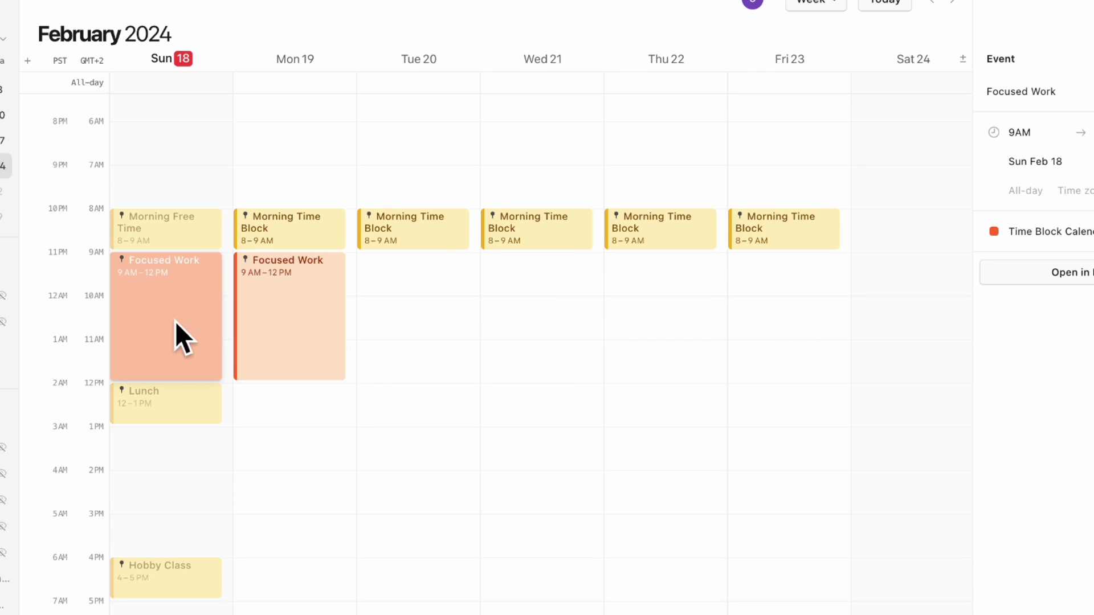
{"action": "left_click", "coordinate": [191, 234]}
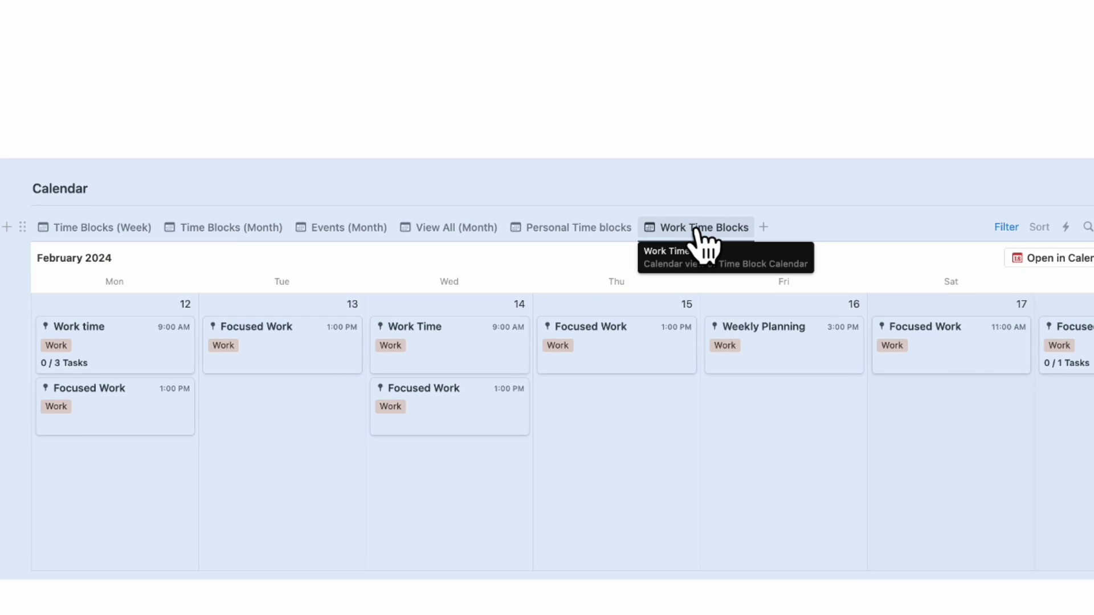
{"action": "left_click", "coordinate": [696, 228]}
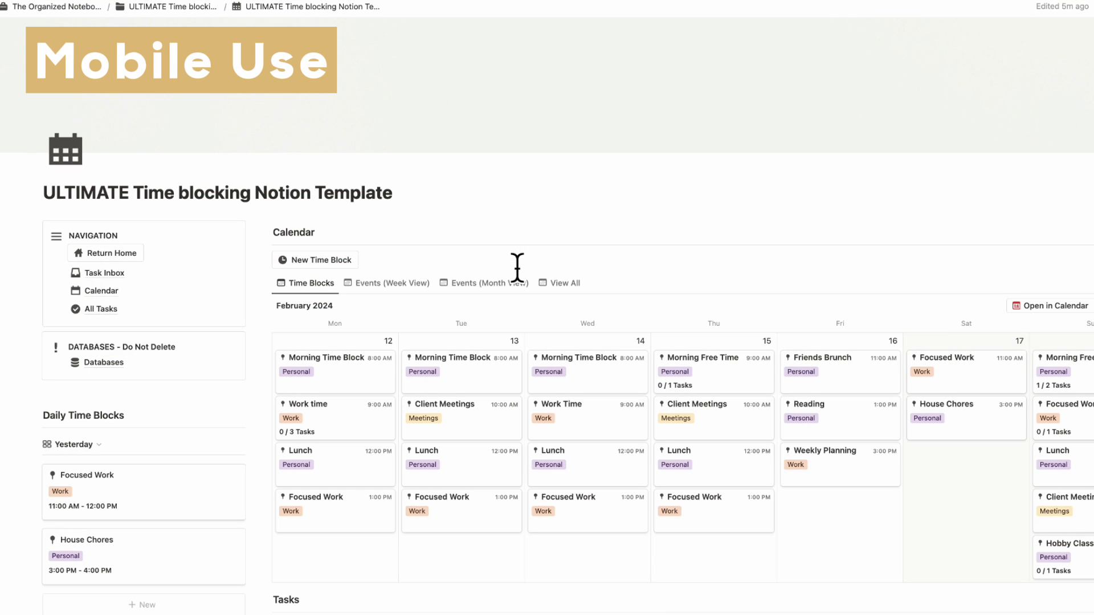
Check the template's Task Inbox page and return to its home page
{"action": "left_click", "coordinate": [124, 275]}
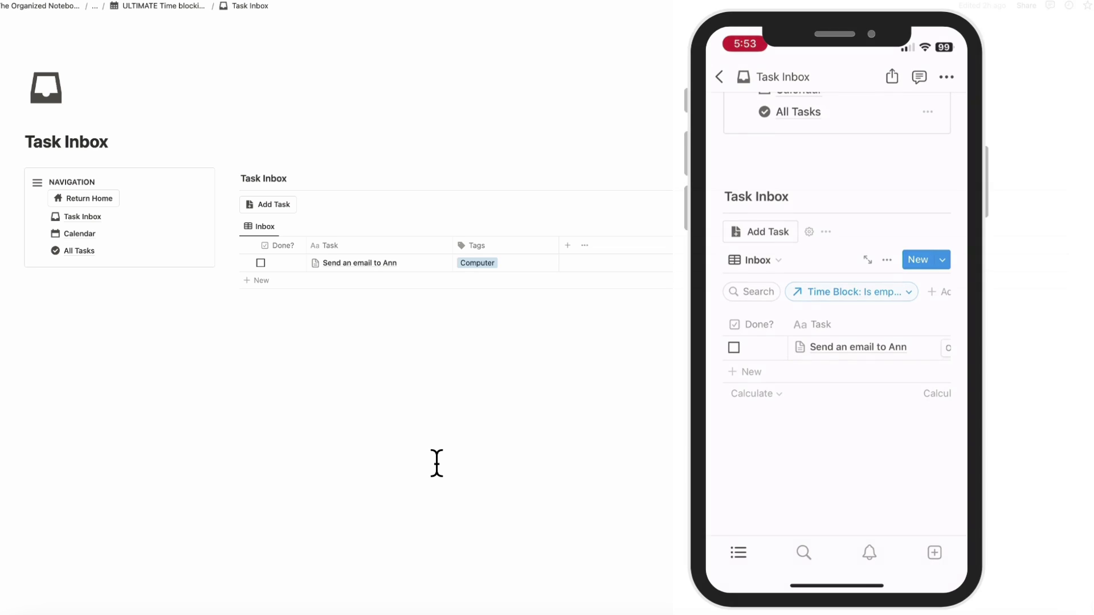
{"action": "left_click", "coordinate": [90, 199]}
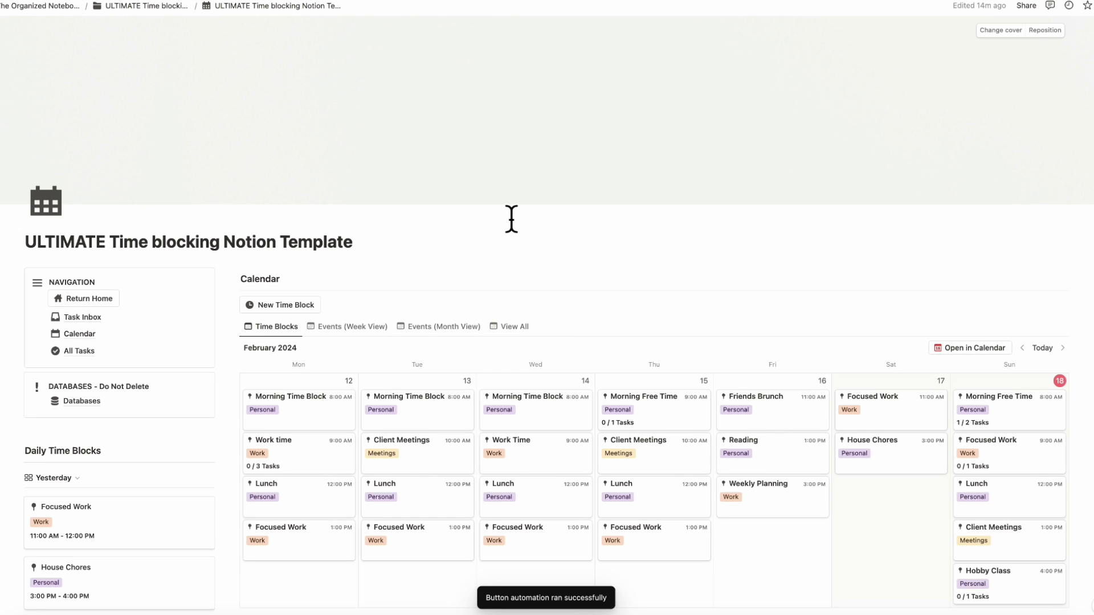
Open Sunday's Lunch time block and move the email task from its Inbox into Time Block Tasks
{"action": "scroll", "coordinate": [510, 220], "scroll_direction": "down", "scroll_amount": 3}
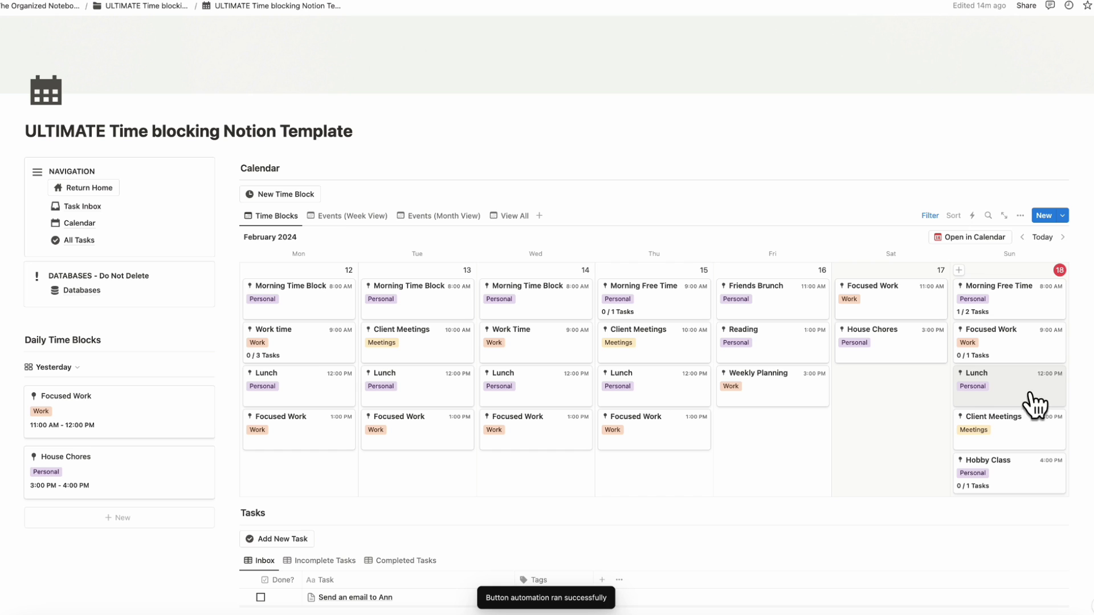
{"action": "left_click", "coordinate": [1022, 410]}
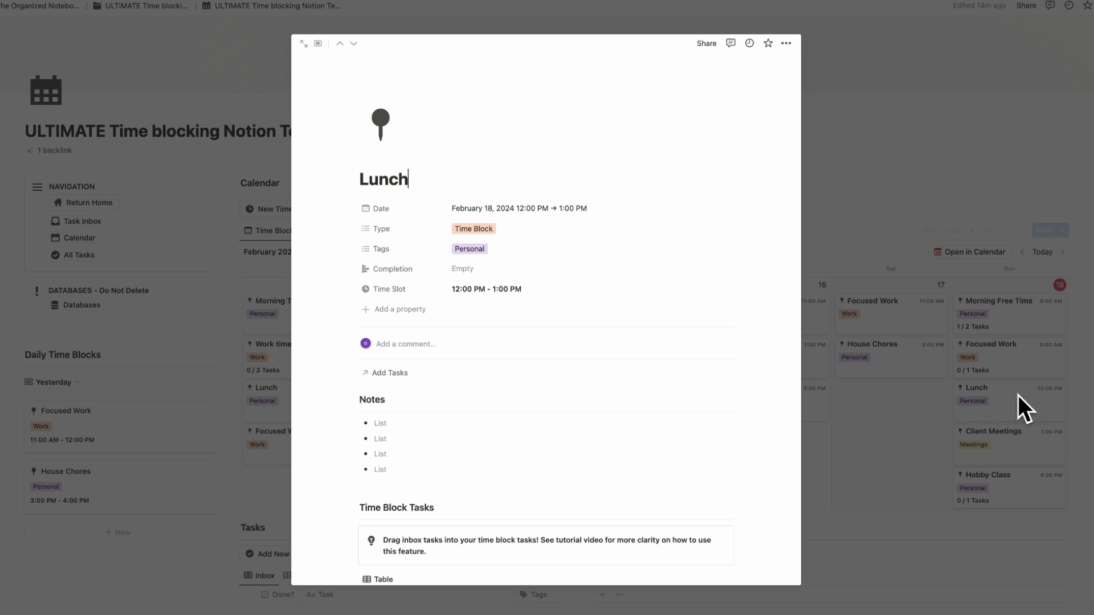
{"action": "scroll", "coordinate": [667, 422], "scroll_direction": "down", "scroll_amount": 5}
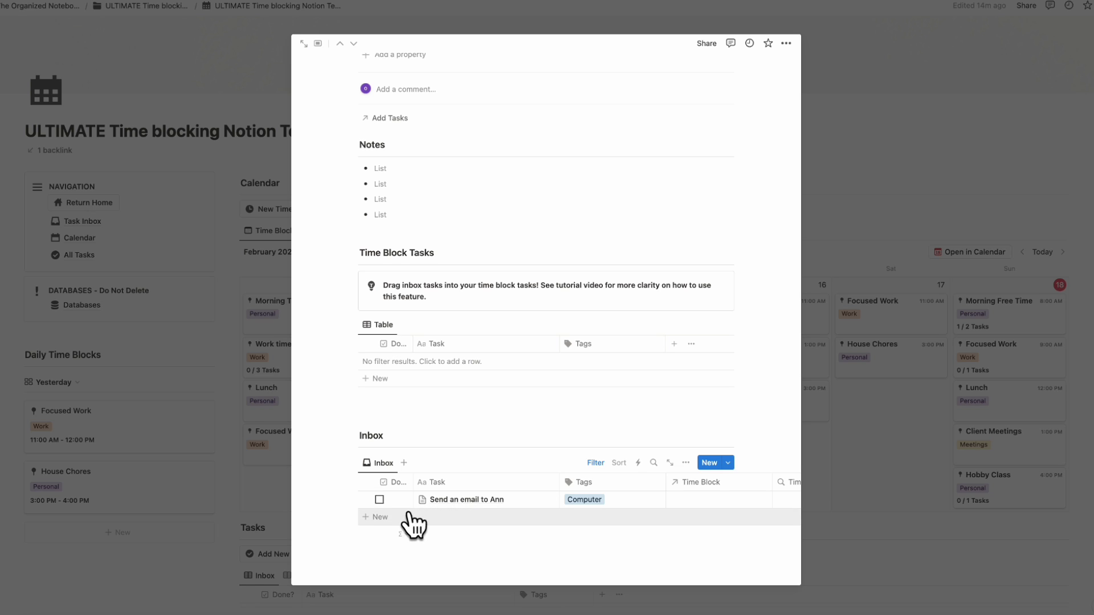
{"action": "left_click_drag", "start_coordinate": [352, 499], "coordinate": [372, 366]}
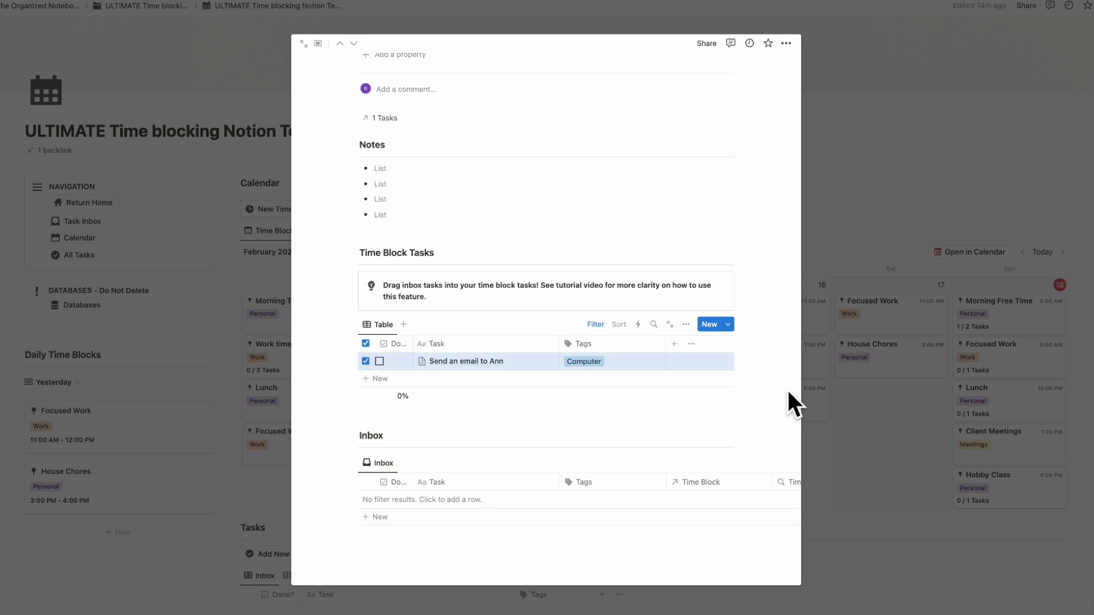
{"action": "key", "text": "Escape"}
Review the Lunch block's Completion property and task table, close the block, and check the Tasks inbox on the home page
{"action": "scroll", "coordinate": [586, 418], "scroll_direction": "up", "scroll_amount": 5}
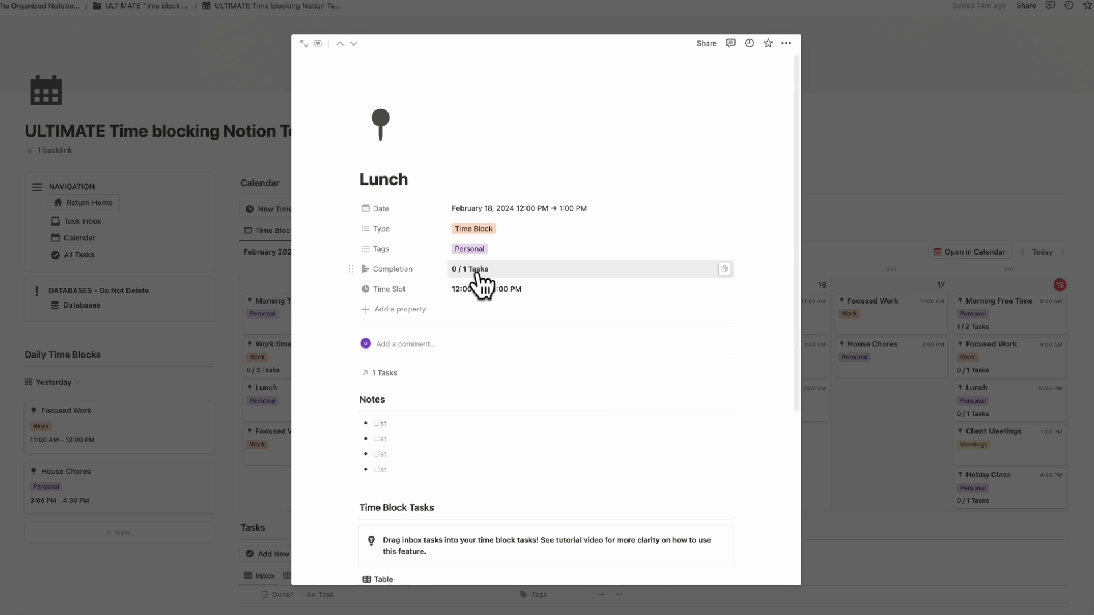
{"action": "scroll", "coordinate": [570, 282], "scroll_direction": "down", "scroll_amount": 5}
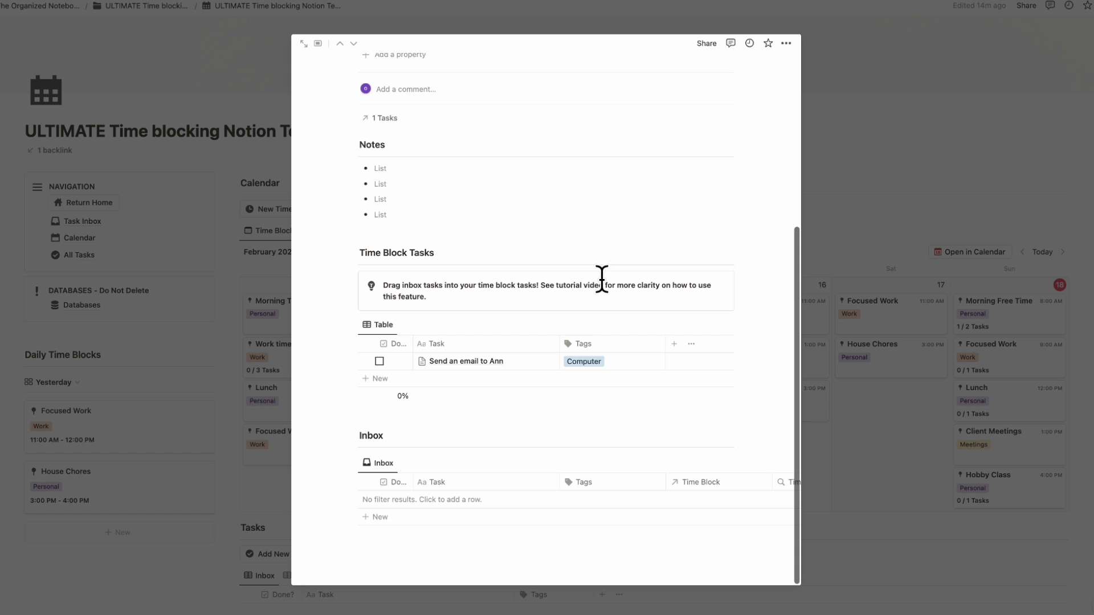
{"action": "left_click", "coordinate": [869, 162]}
{"action": "scroll", "coordinate": [812, 205], "scroll_direction": "down", "scroll_amount": 5}
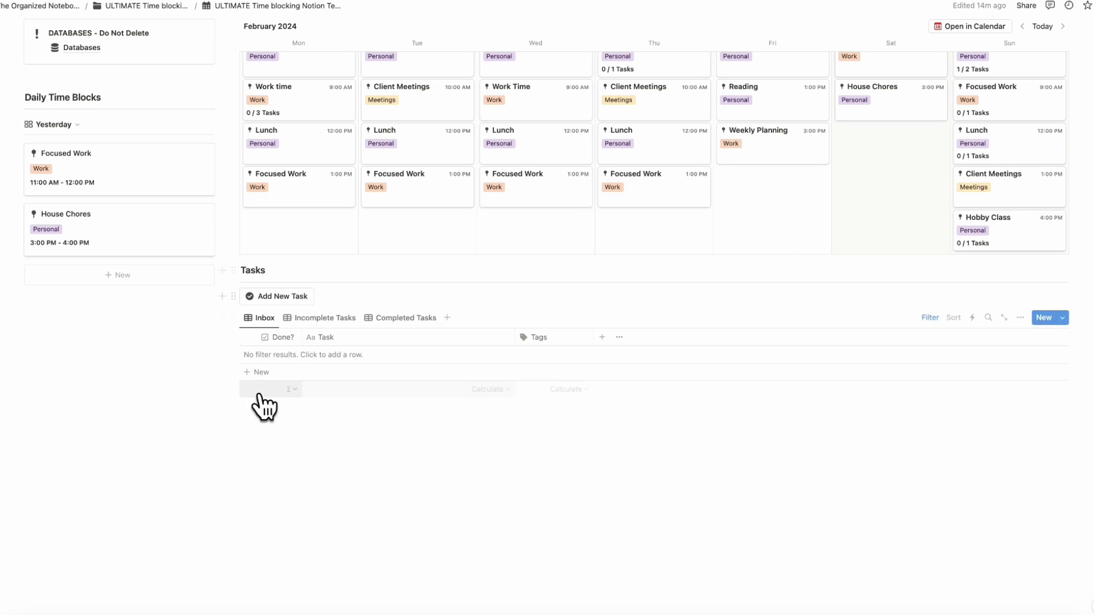